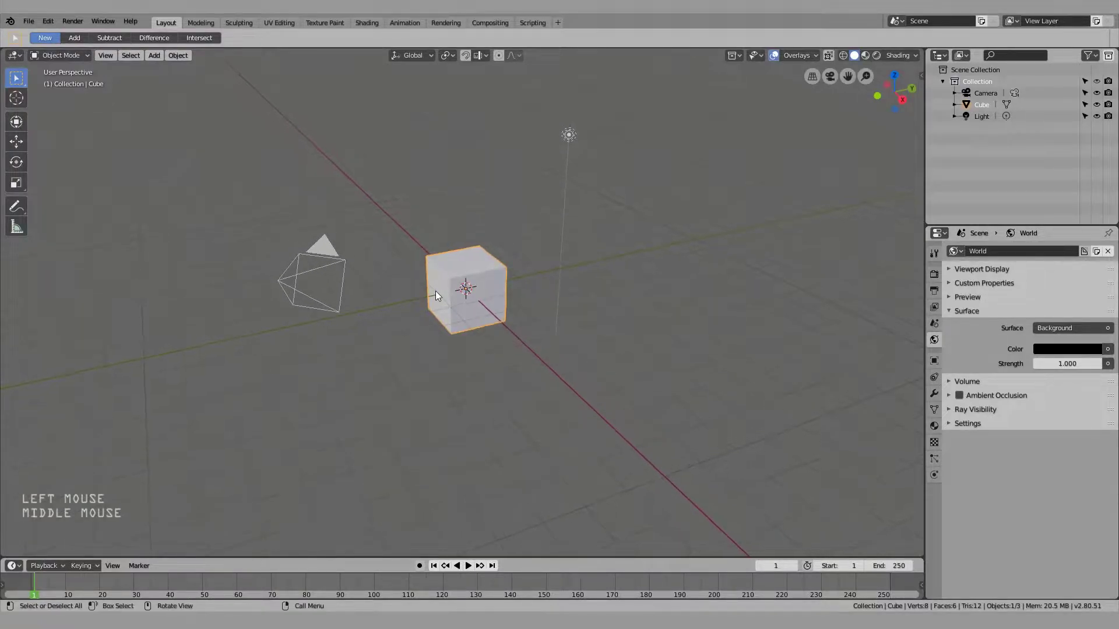
Delete the default cube
middle_drag(458, 232, 527, 343)
scroll(470, 296, up, 2)
key(x)
click(443, 306)
Add a circle mesh and enter Edit Mode on it
key(shift+a)
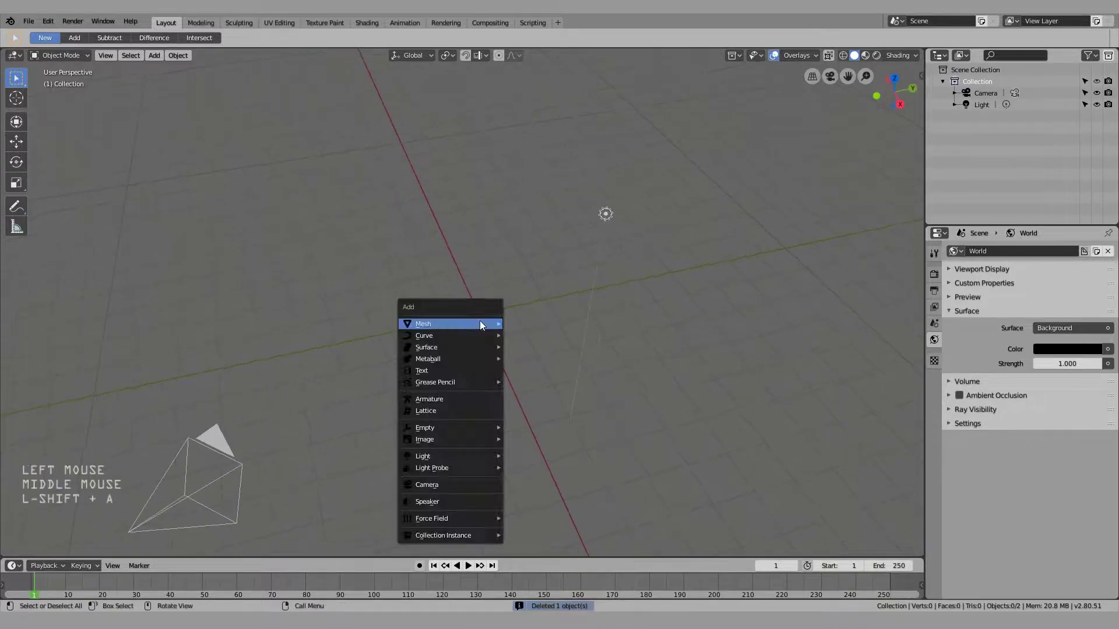
mouse_move(480, 323)
click(543, 349)
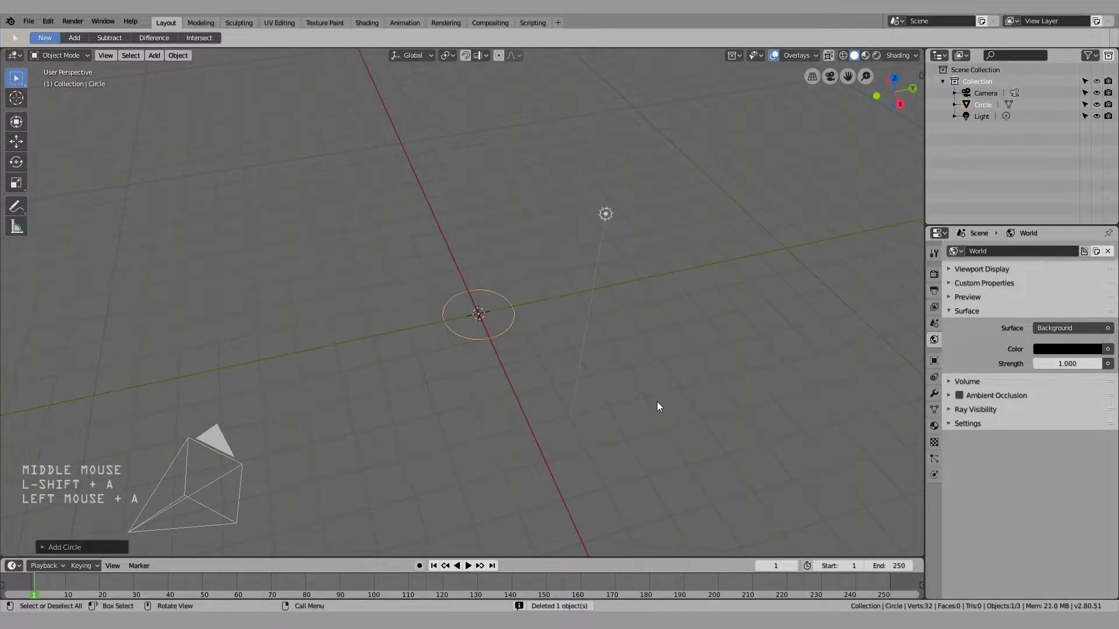
middle_drag(656, 401, 556, 389)
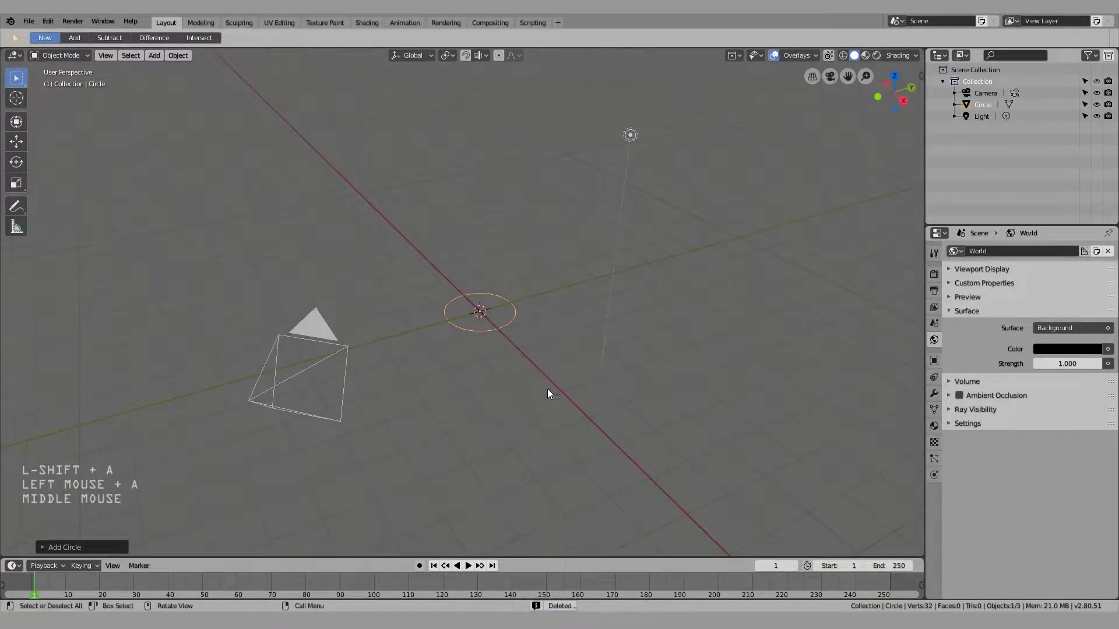
key(Tab)
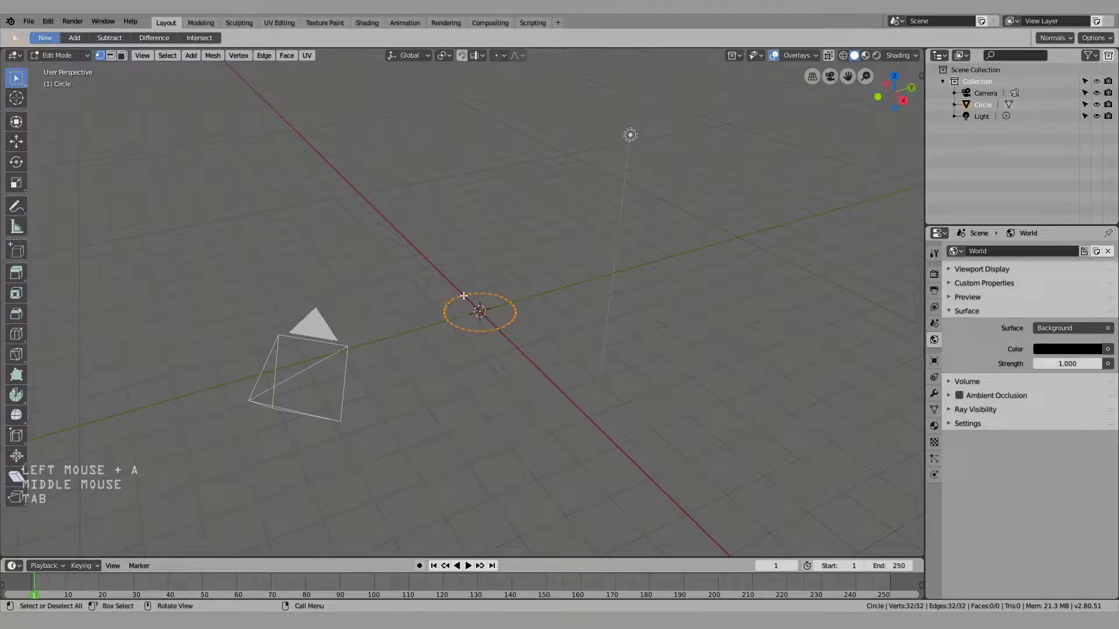
scroll(482, 289, up, 3)
Fill the circle into a single face and switch to front view
key(f)
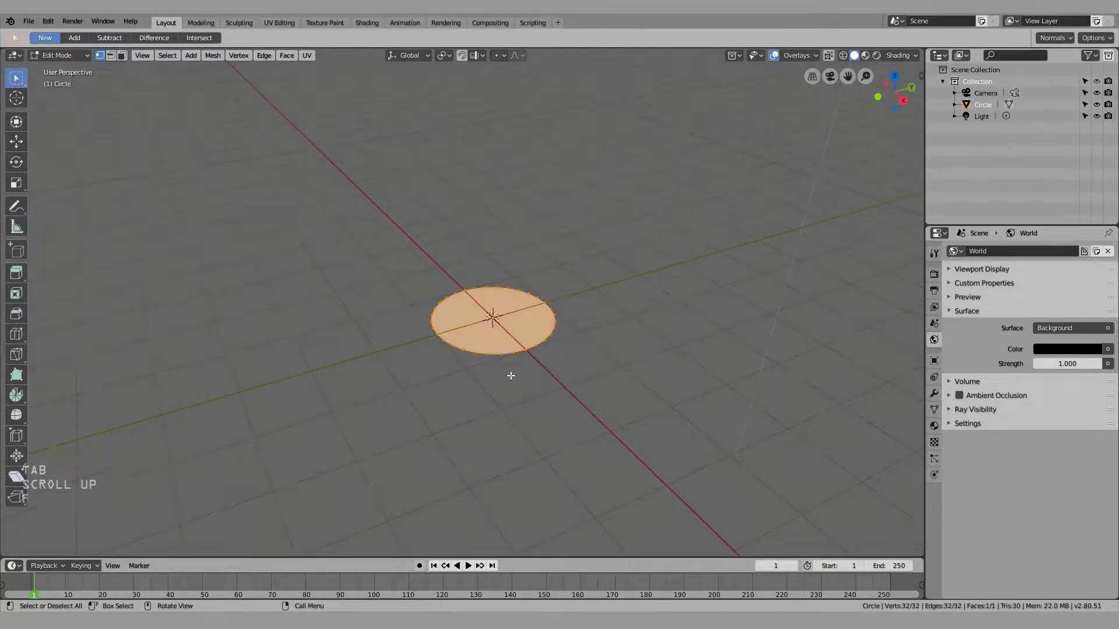
key(KP_1)
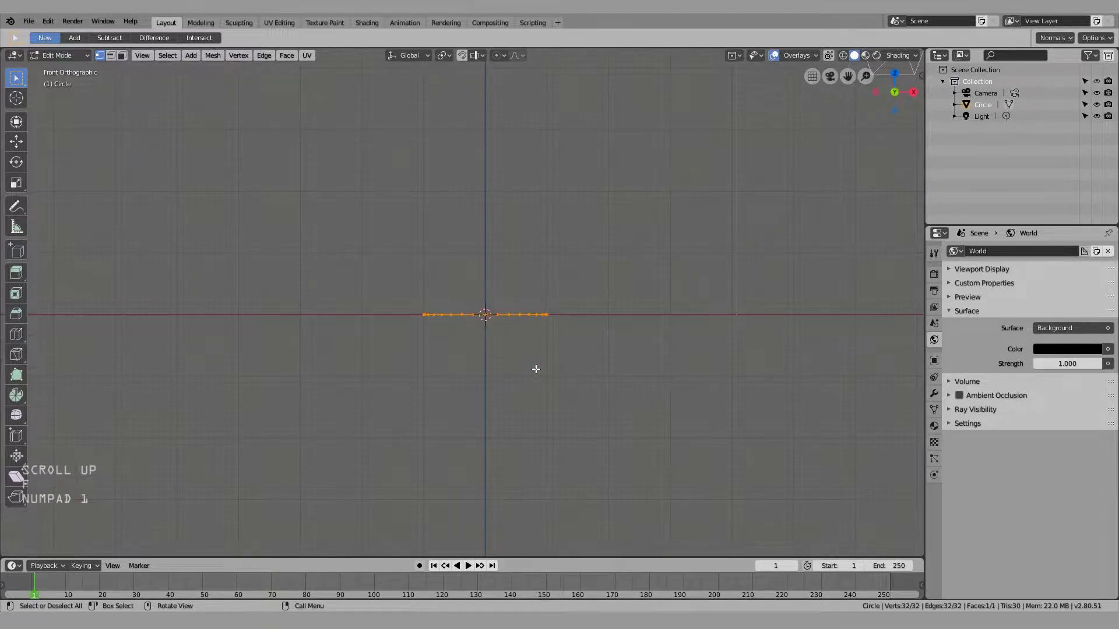
scroll(749, 448, up, 6)
shift+middle_drag(522, 227, 460, 330)
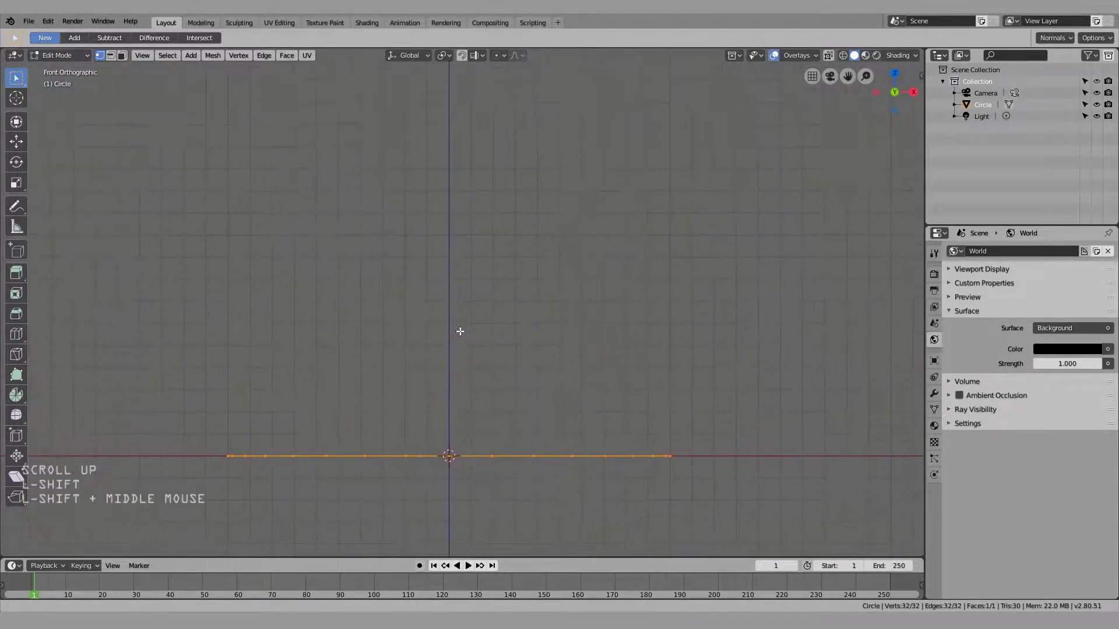
scroll(559, 305, down, 1)
shift+middle_drag(559, 304, 614, 439)
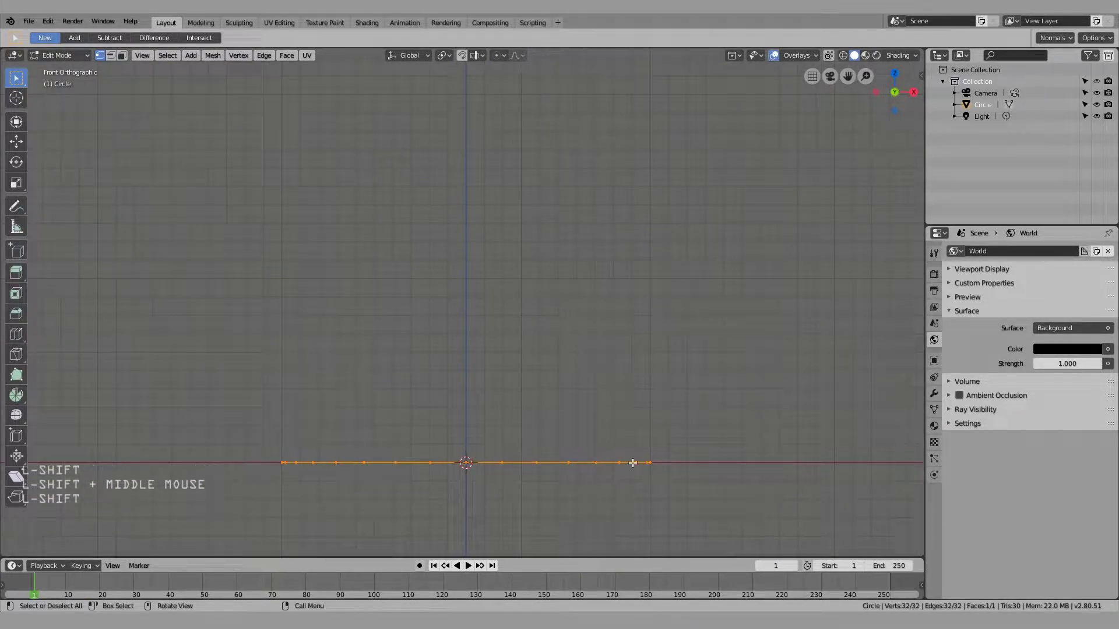
Extrude the disc up 0.1 twice and shrink the top ring to 0.25
text(e.1)
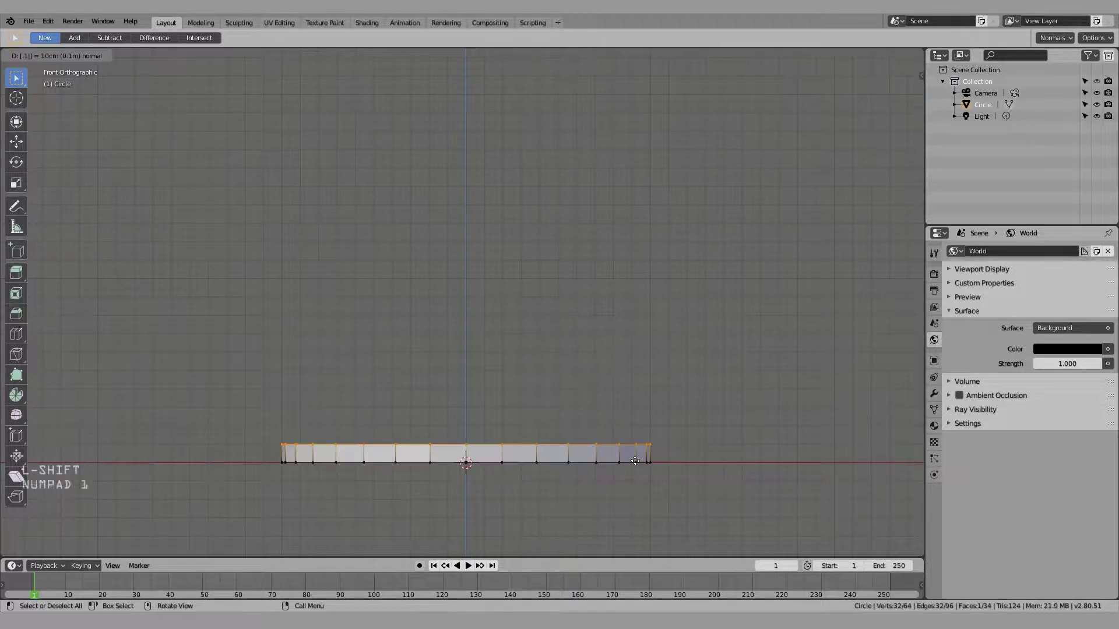
key(Return)
text(e)
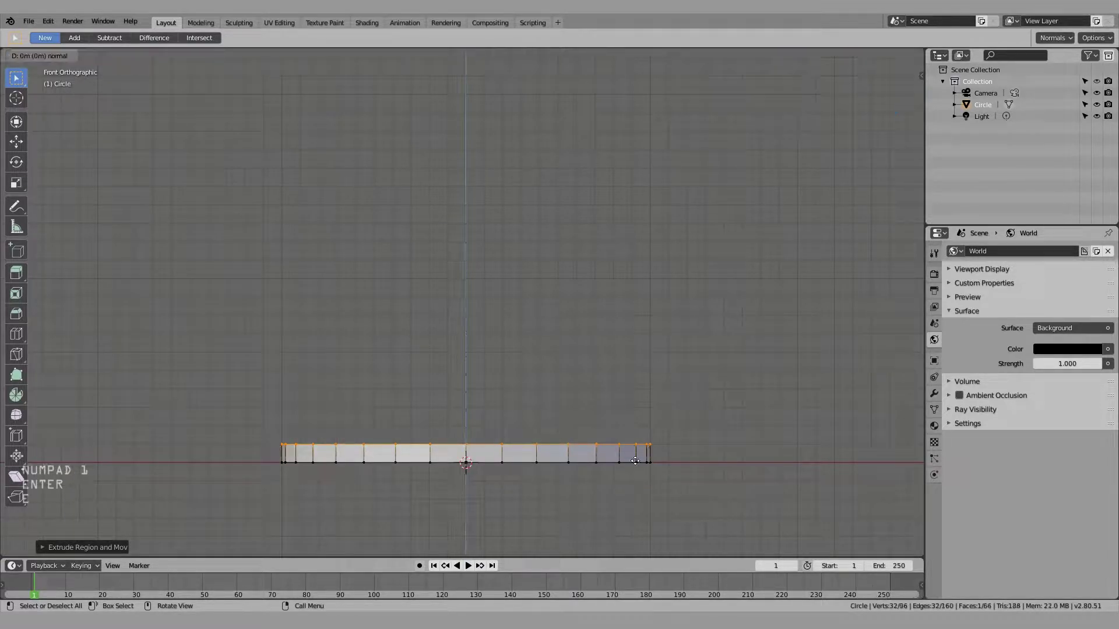
text(.1)
key(Return)
key(s)
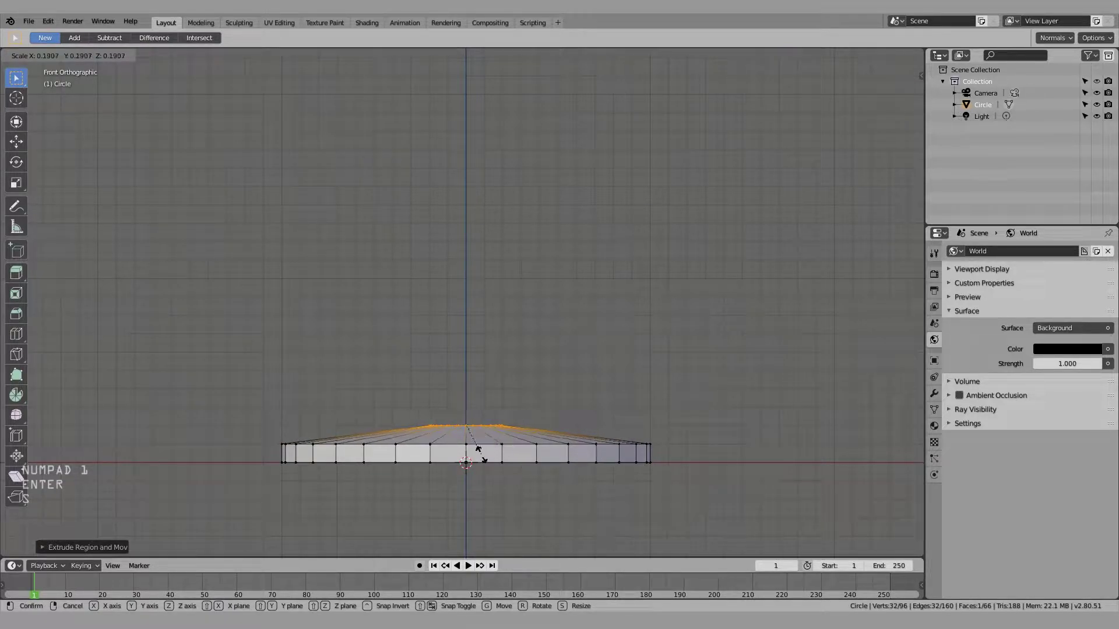
text(2.5)
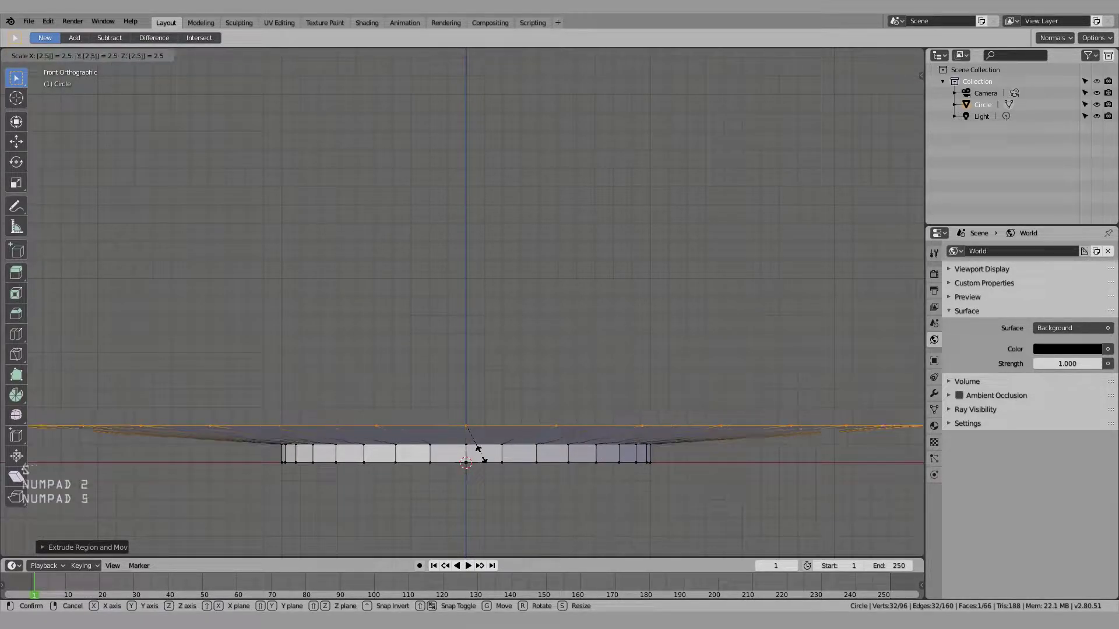
key(BackSpace)
key(BackSpace)
key(BackSpace)
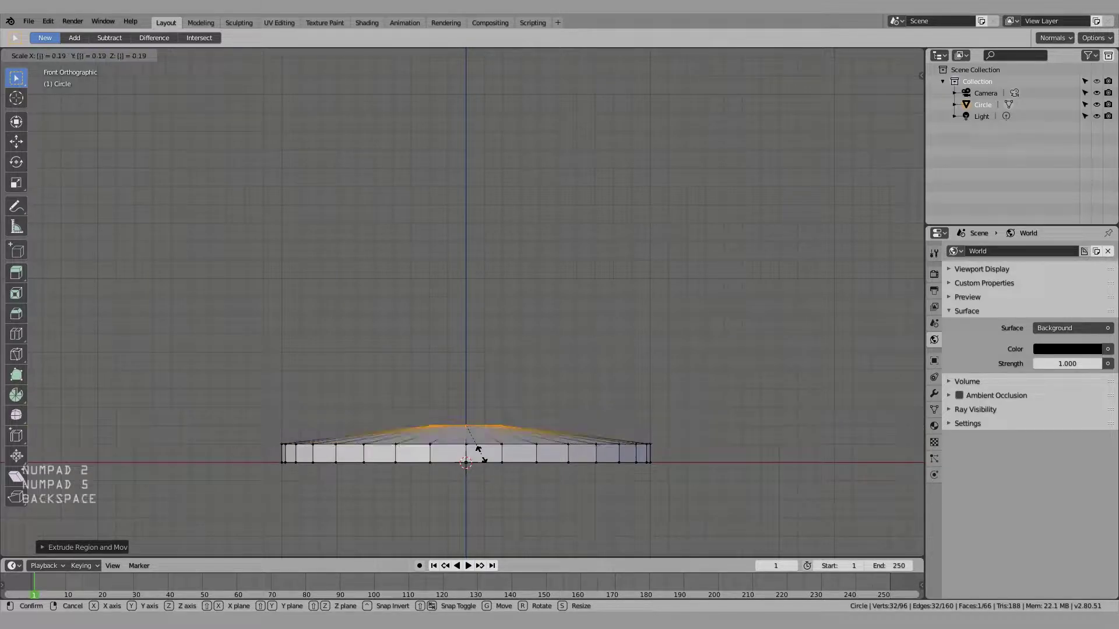
text(.25)
key(Return)
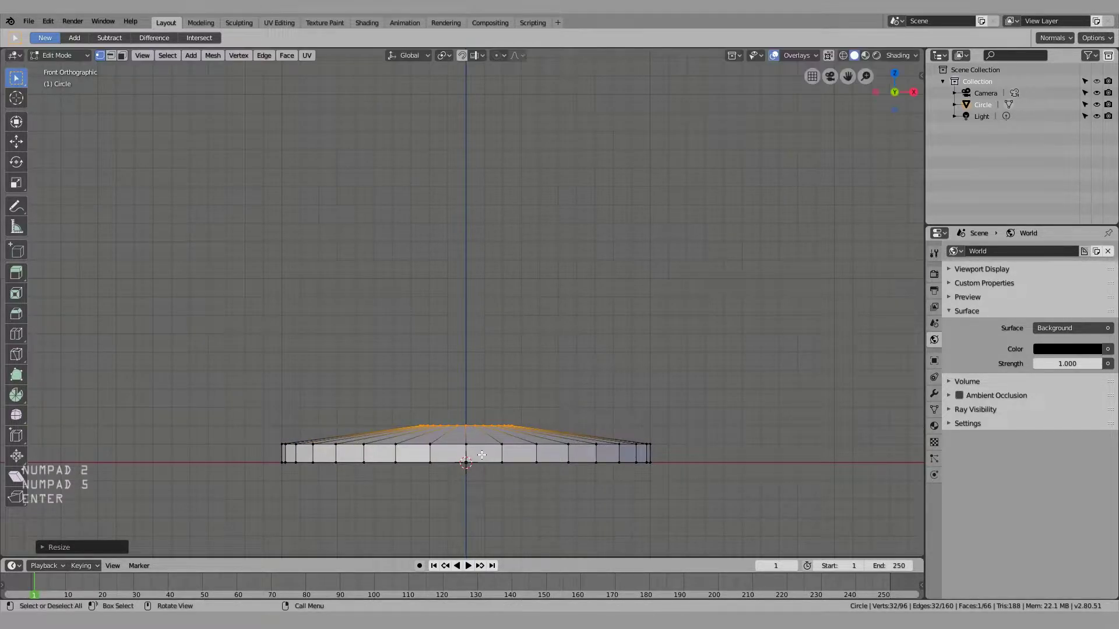
Extrude the ring up another 0.1, narrow it into a neck, and begin the stem extrusion
key(e)
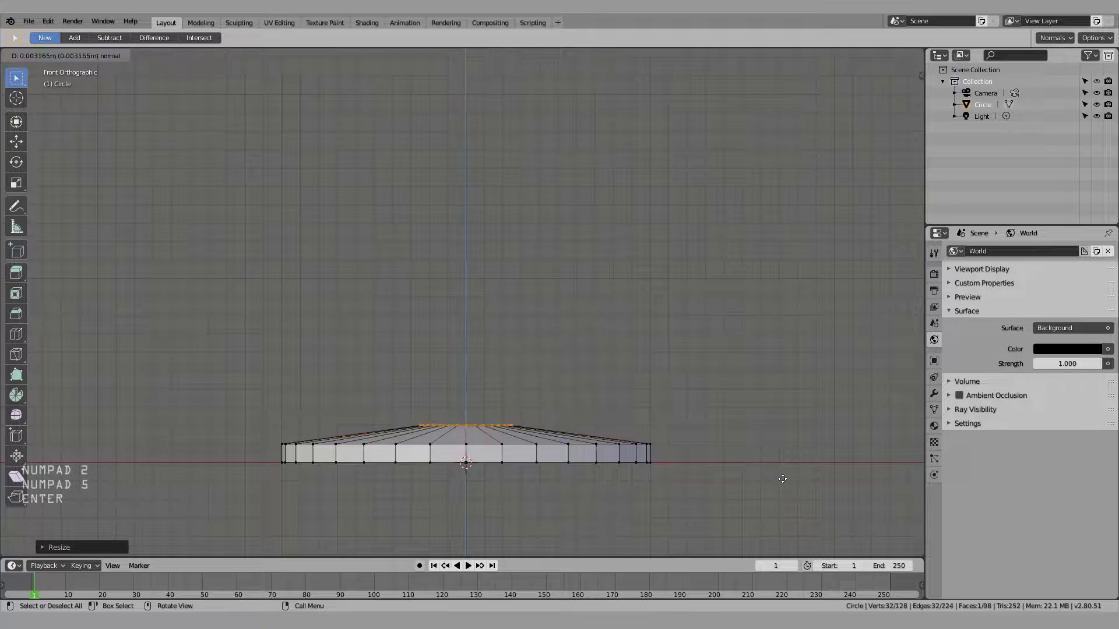
text(.1)
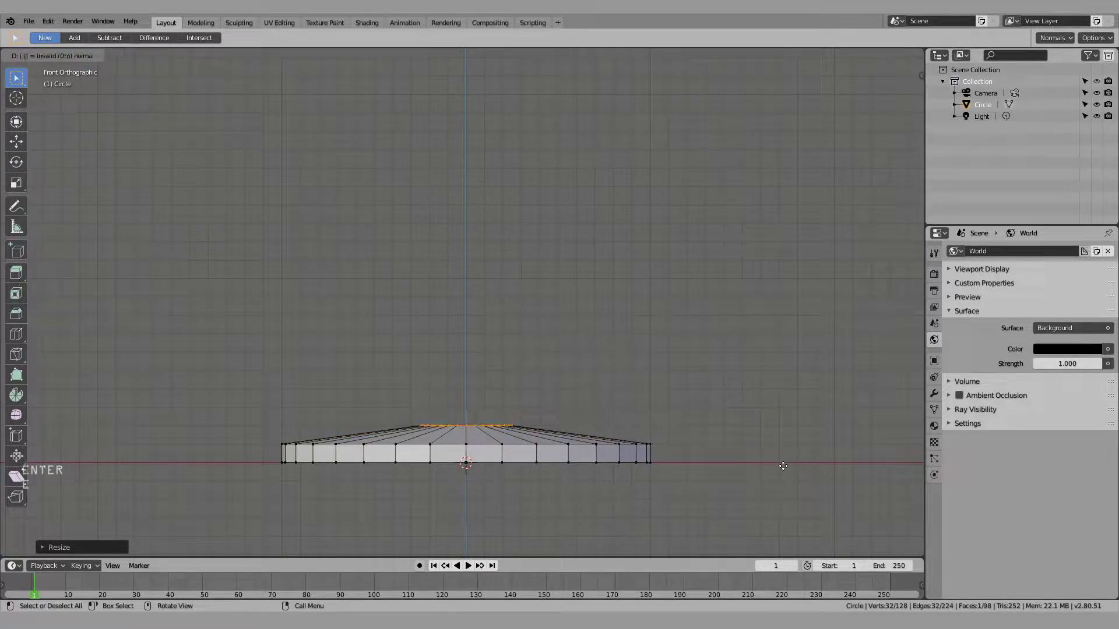
key(Return)
key(s)
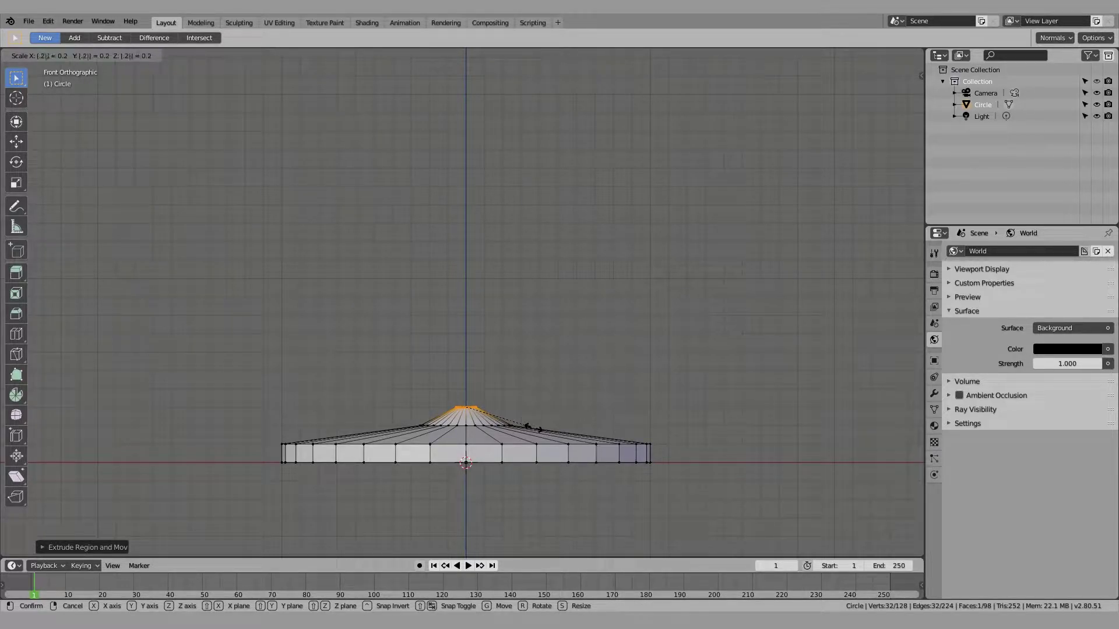
key(Return)
shift+middle_drag(499, 160, 531, 390)
scroll(523, 315, down, 3)
key(e)
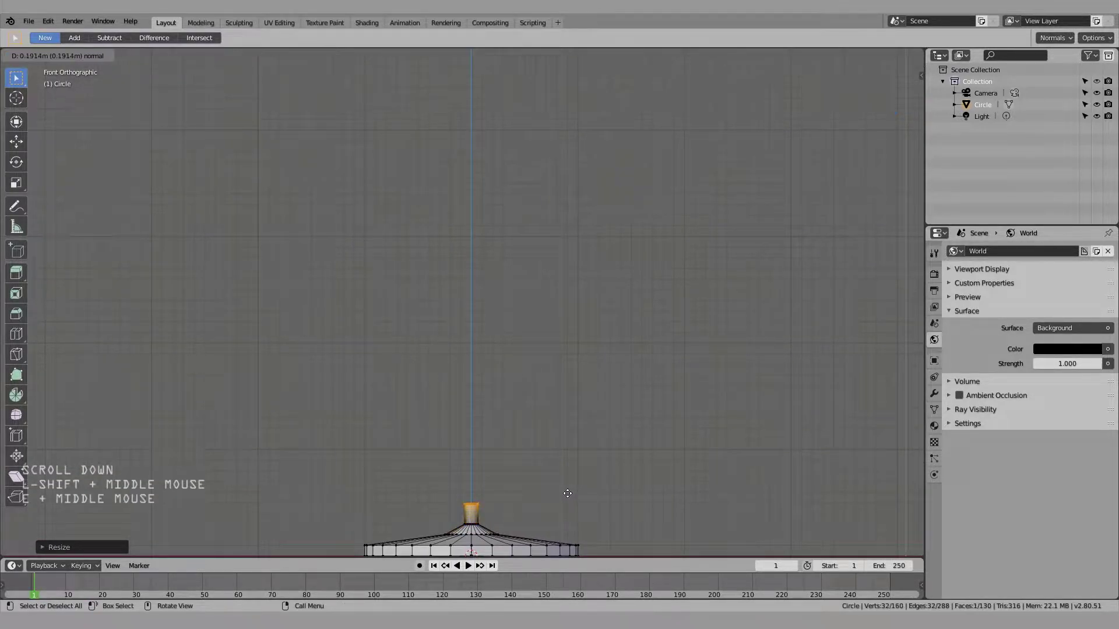
Raise the tall stem and flare a short ring outward at its top
click(585, 291)
shift+middle_drag(602, 320, 618, 376)
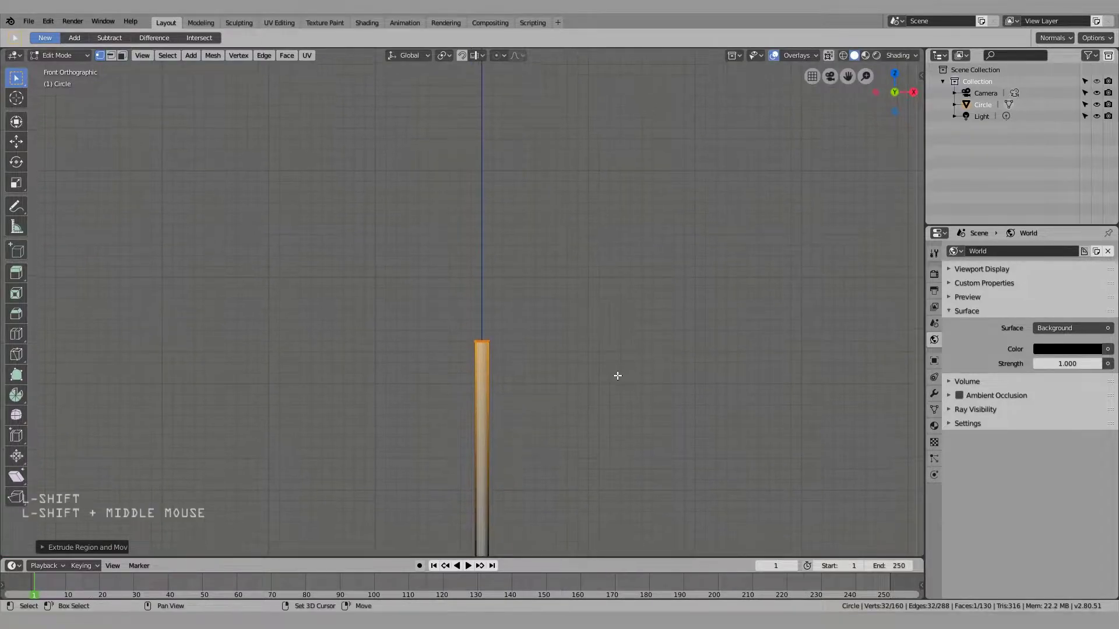
key(e)
click(599, 327)
key(s)
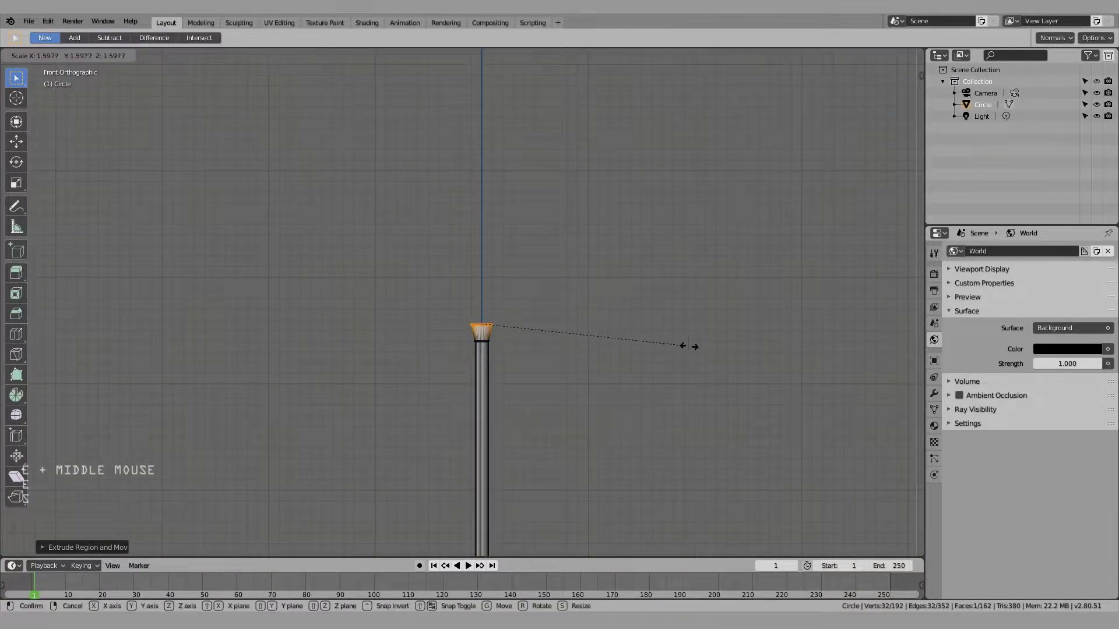
click(142, 424)
Extrude and widen two more rings to form the bowl's lower section and rim
key(e)
click(155, 388)
key(s)
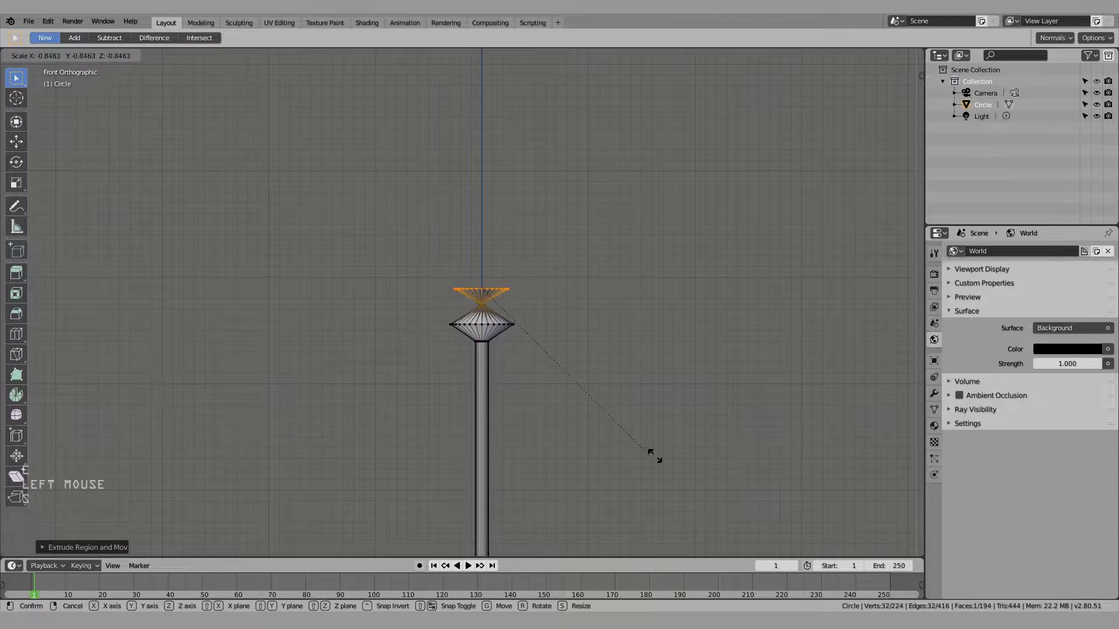
click(701, 495)
key(e)
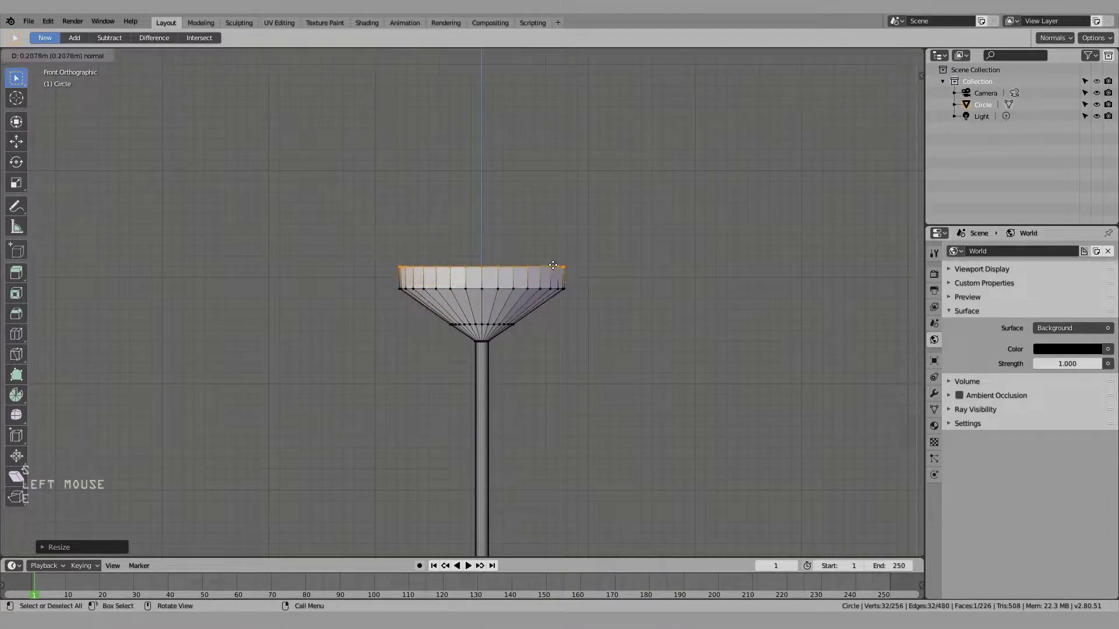
click(559, 244)
key(s)
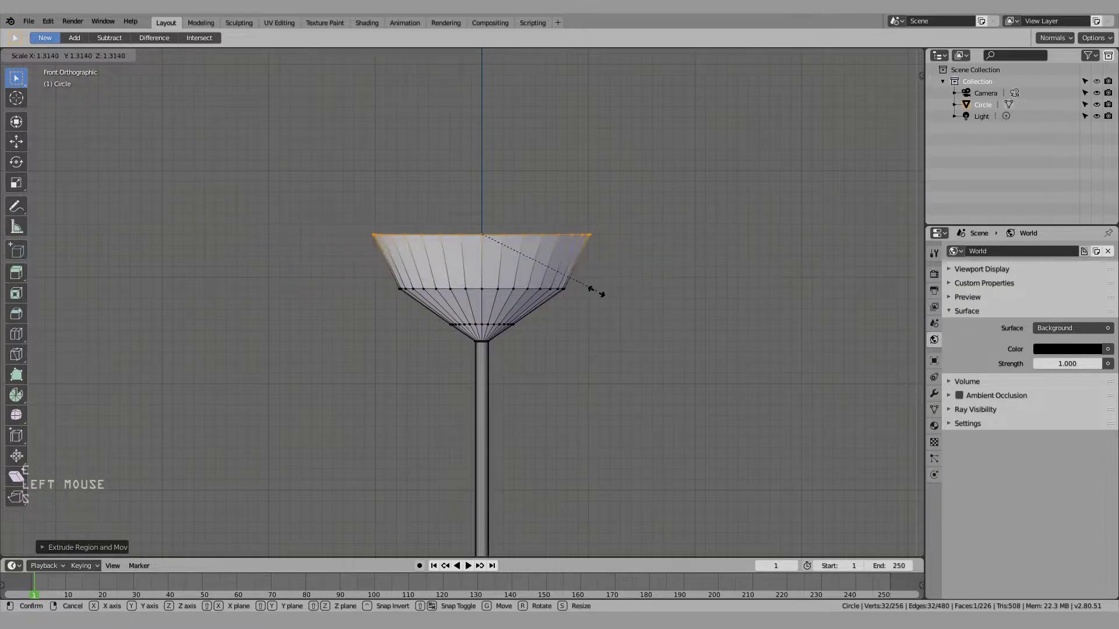
click(578, 291)
Extrude the rim upward twice to build the bowl's straight sides
shift+middle_drag(578, 291, 600, 344)
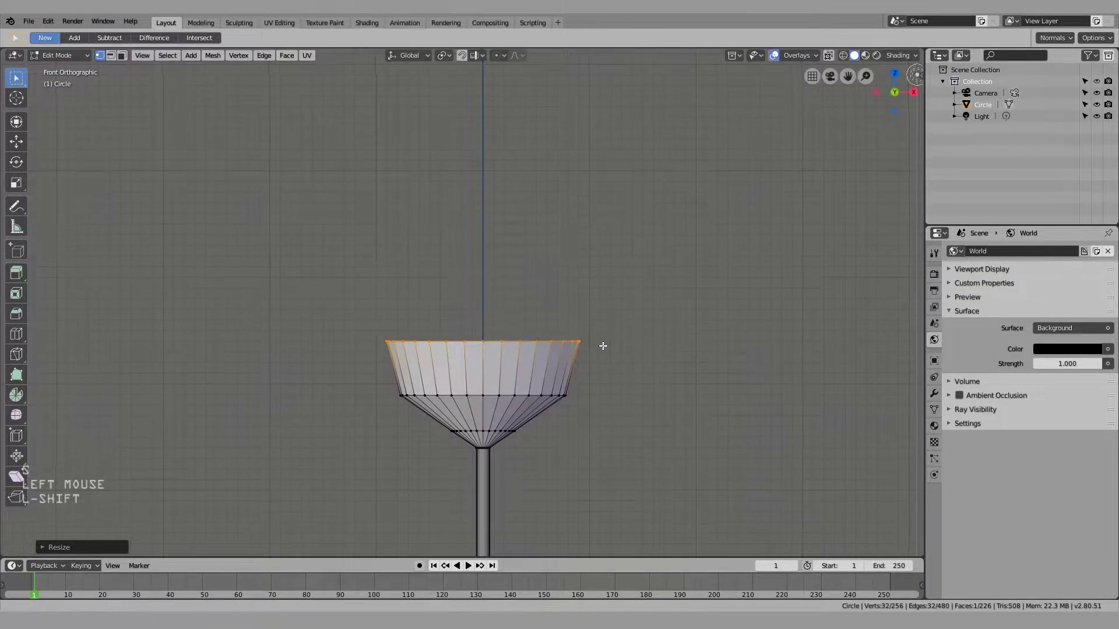
key(e)
middle_click(605, 336)
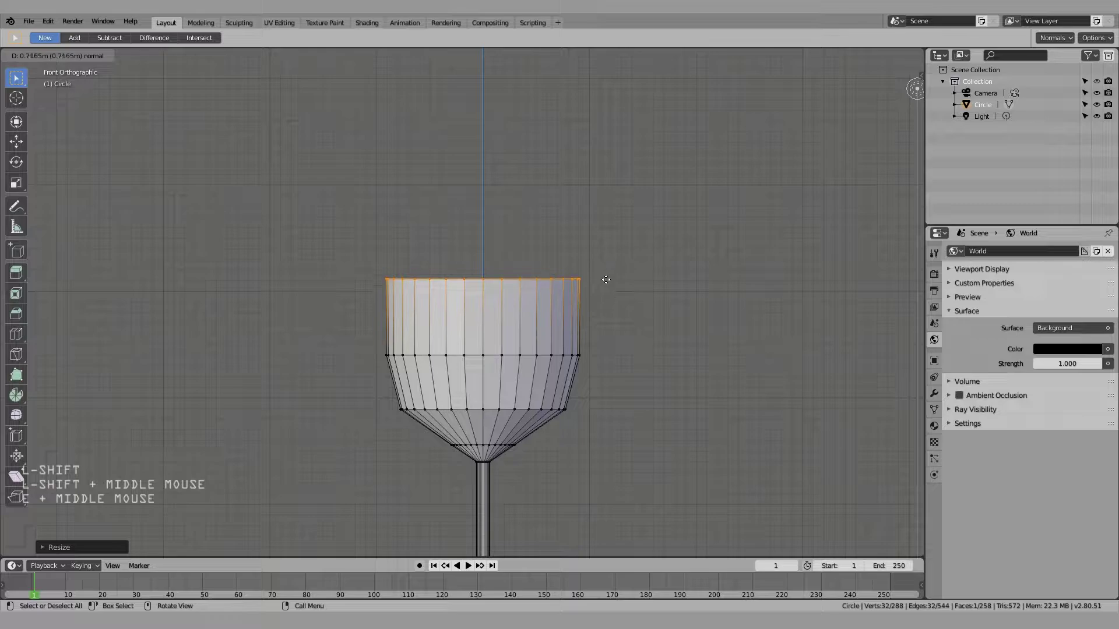
click(610, 295)
key(e)
click(647, 230)
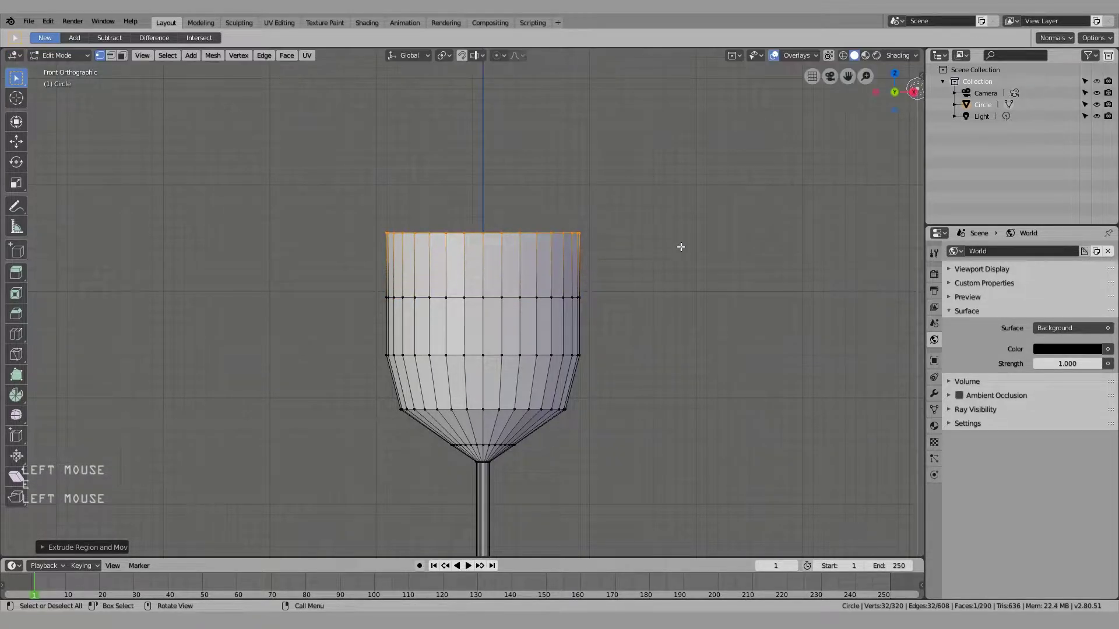
Narrow the glass rim slightly and switch the viewport to wireframe
key(s)
click(659, 244)
scroll(633, 356, down, 5)
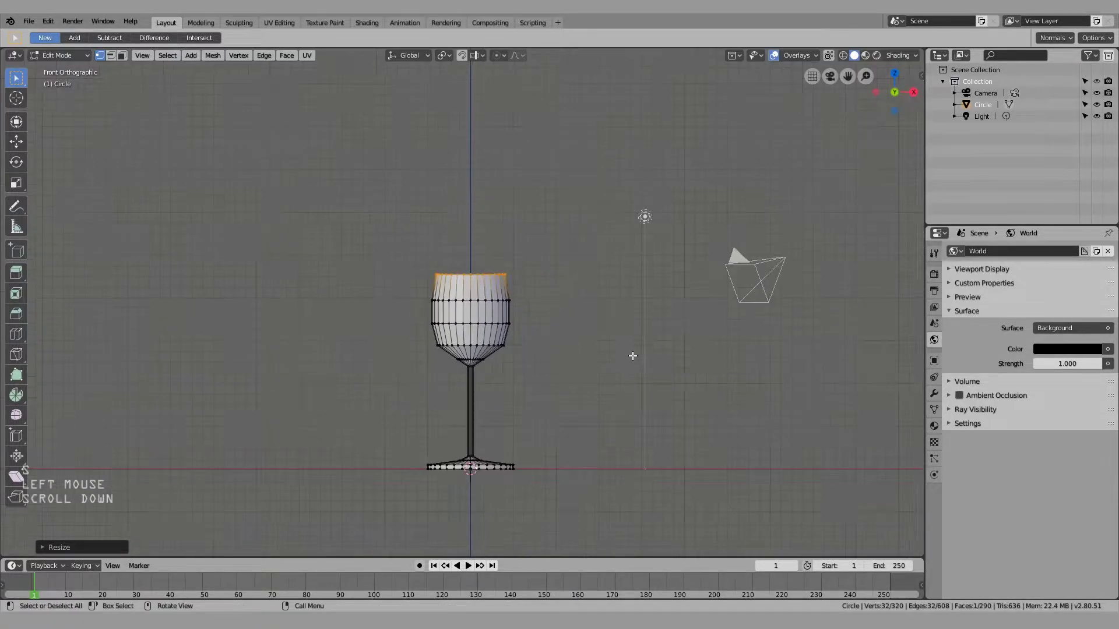
scroll(614, 372, up, 5)
mouse_move(463, 328)
shift+middle_down()
mouse_move(462, 380)
mouse_move(454, 301)
shift+middle_up()
key(z)
click(516, 334)
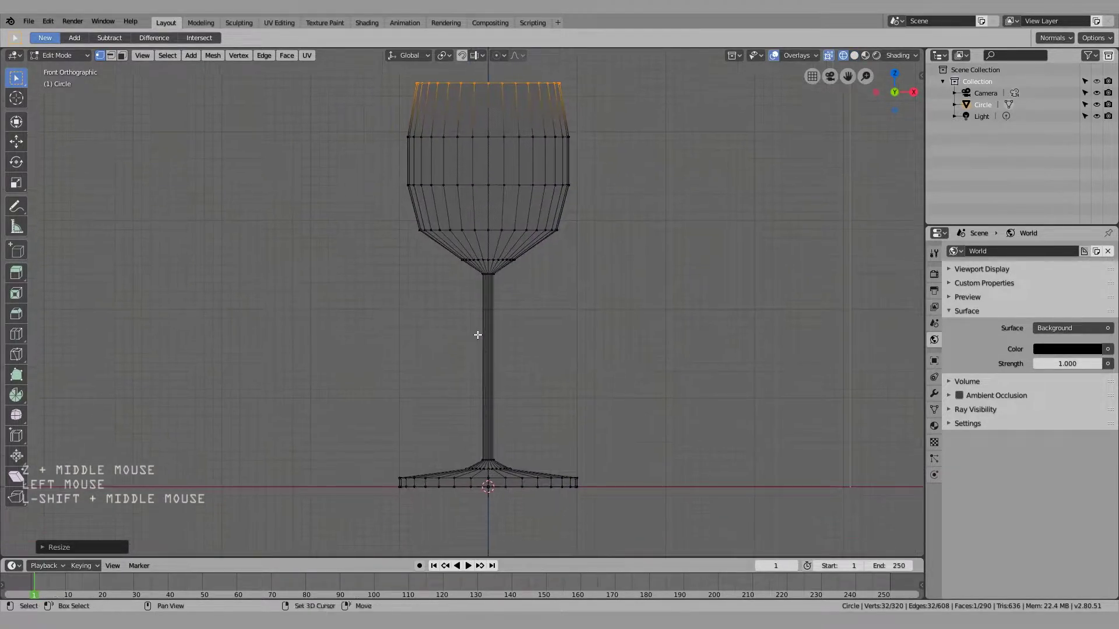
Select the bowl vertices, lower them about 0.24 m along Z, and return to Object Mode
key(Tab)
key(Tab)
scroll(452, 303, up, 2)
scroll(453, 304, down, 3)
scroll(456, 301, up, 3)
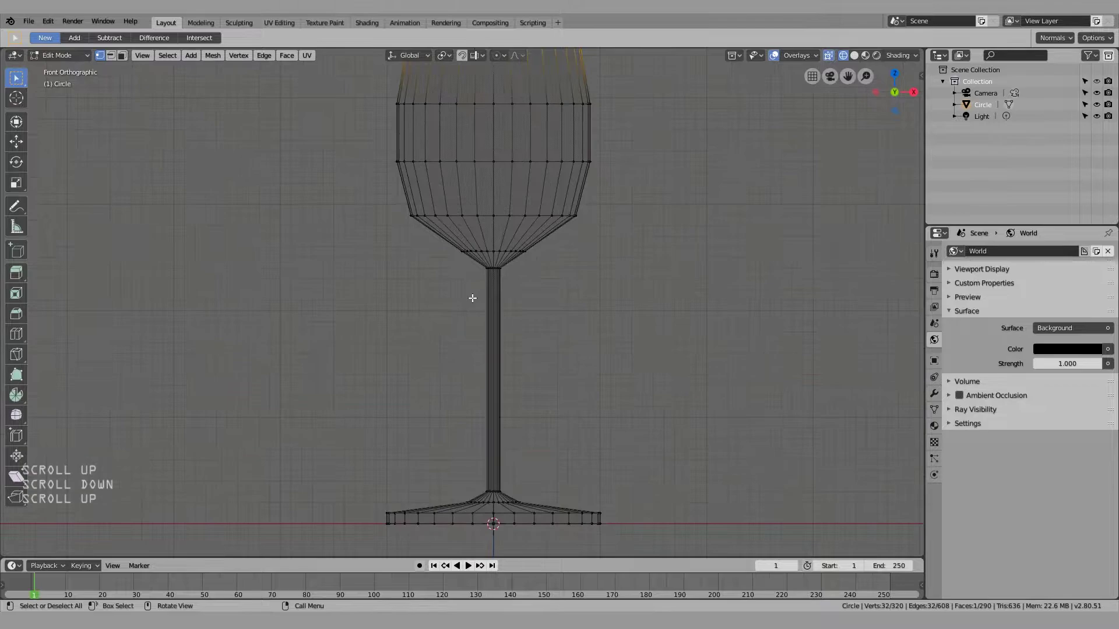
scroll(459, 300, down, 3)
drag(387, 144, 635, 325)
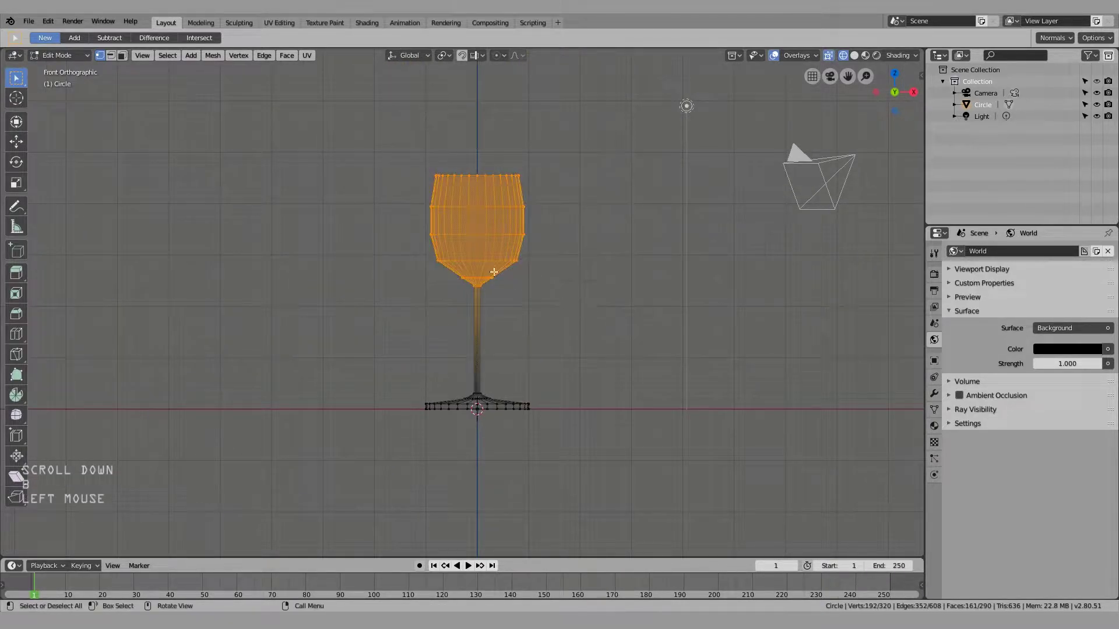
scroll(607, 274, up, 2)
key(g)
key(z)
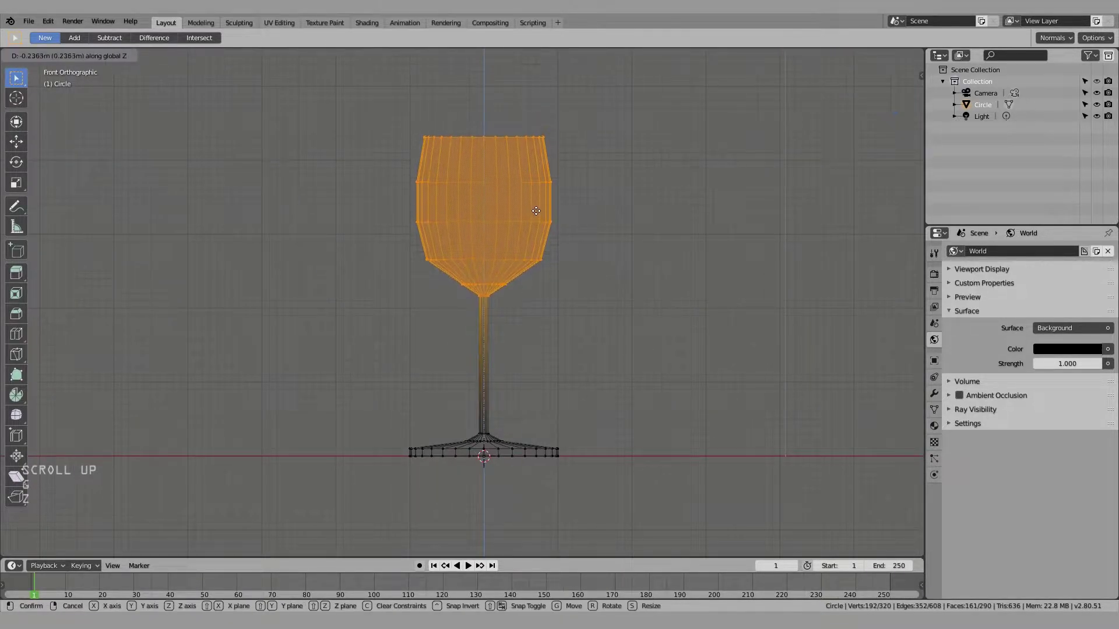
click(534, 221)
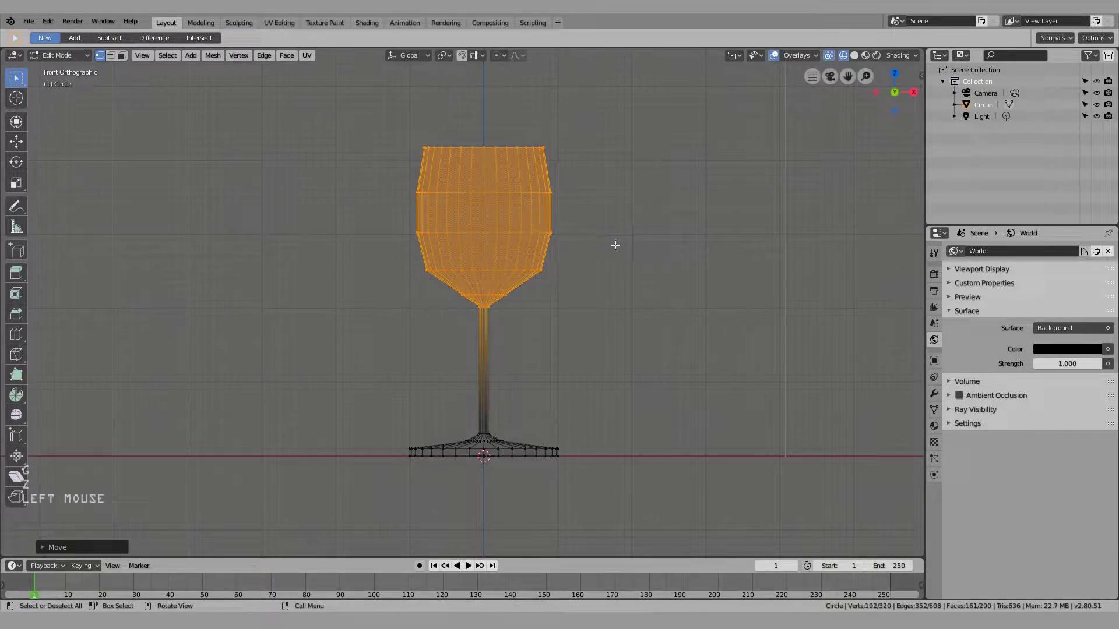
key(Tab)
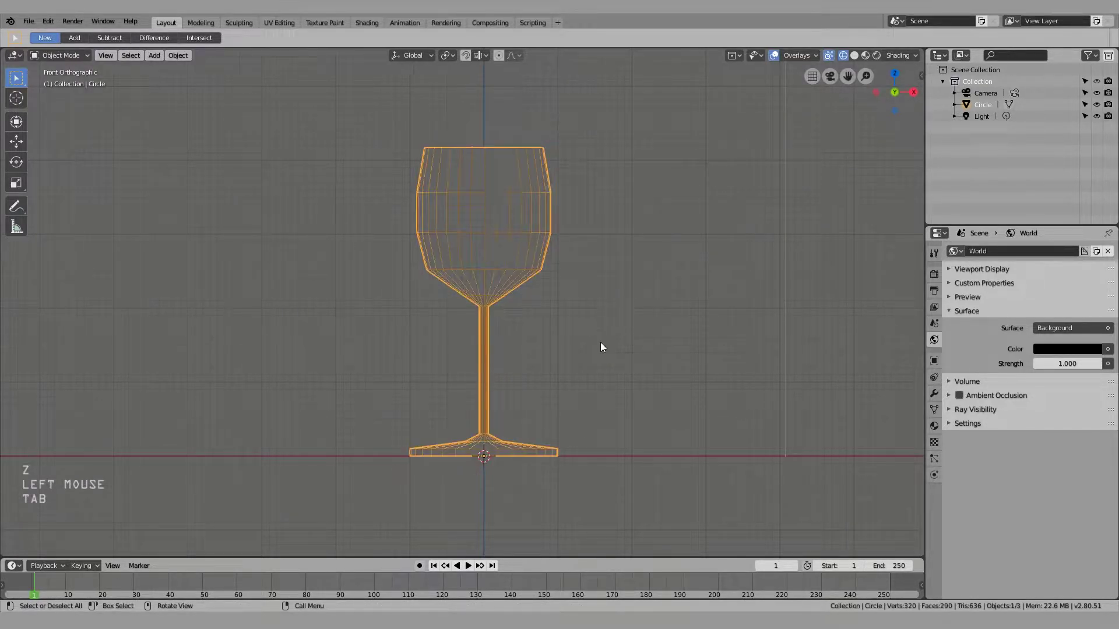
Preview the glass through the scene camera in rendered shading, then go back to solid
click(603, 373)
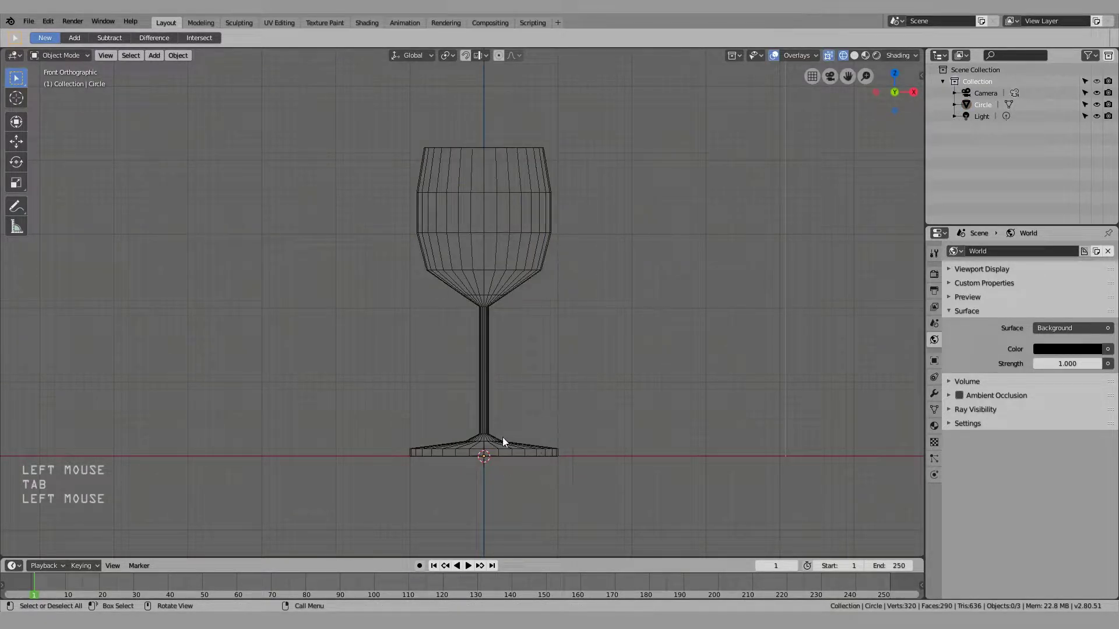
middle_drag(559, 222, 446, 131)
key(KP_0)
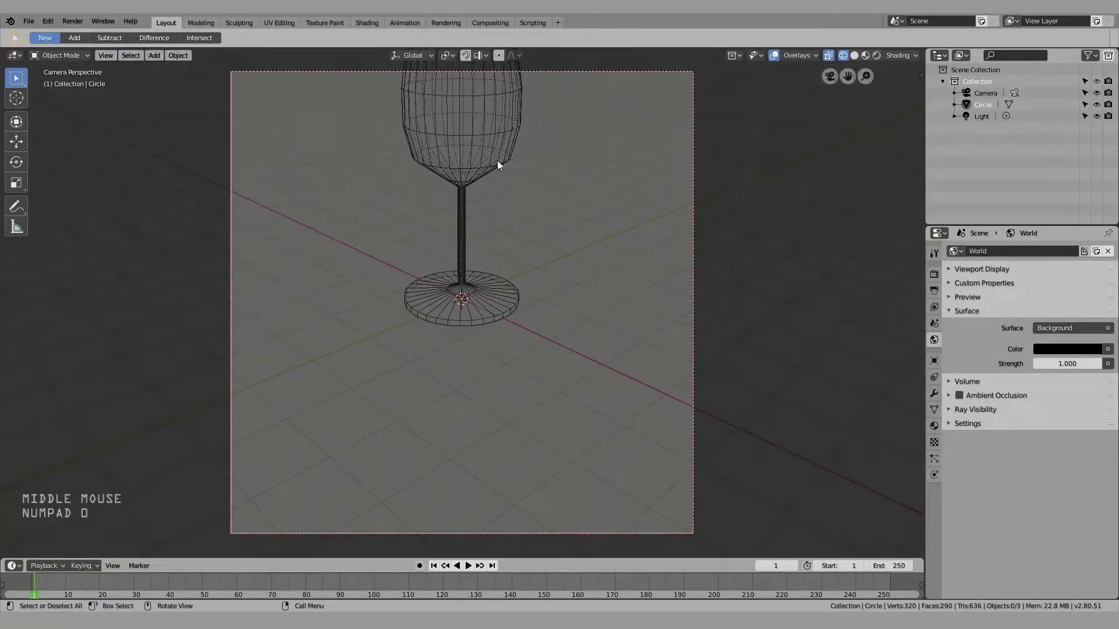
shift+middle_drag(532, 152, 592, 312)
key(shift+z)
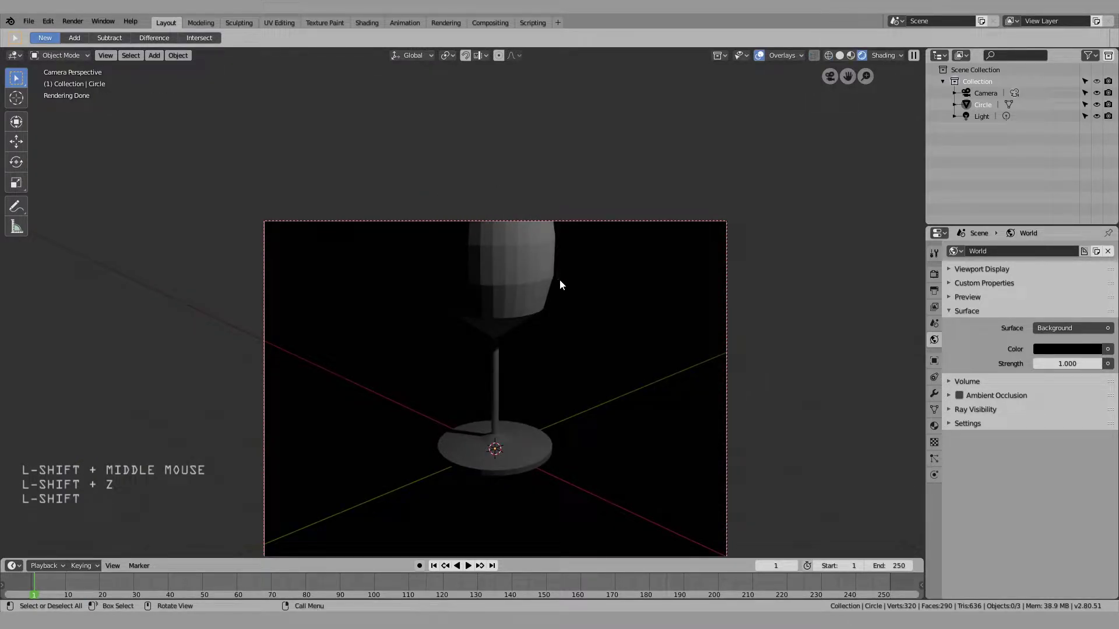
key(z)
Select the glass and enter Edit Mode on its mesh
click(604, 337)
key(Tab)
middle_drag(605, 337, 454, 332)
Switch to front view with wireframe shading
shift+scroll(409, 284, up, 2)
scroll(455, 332, up, 3)
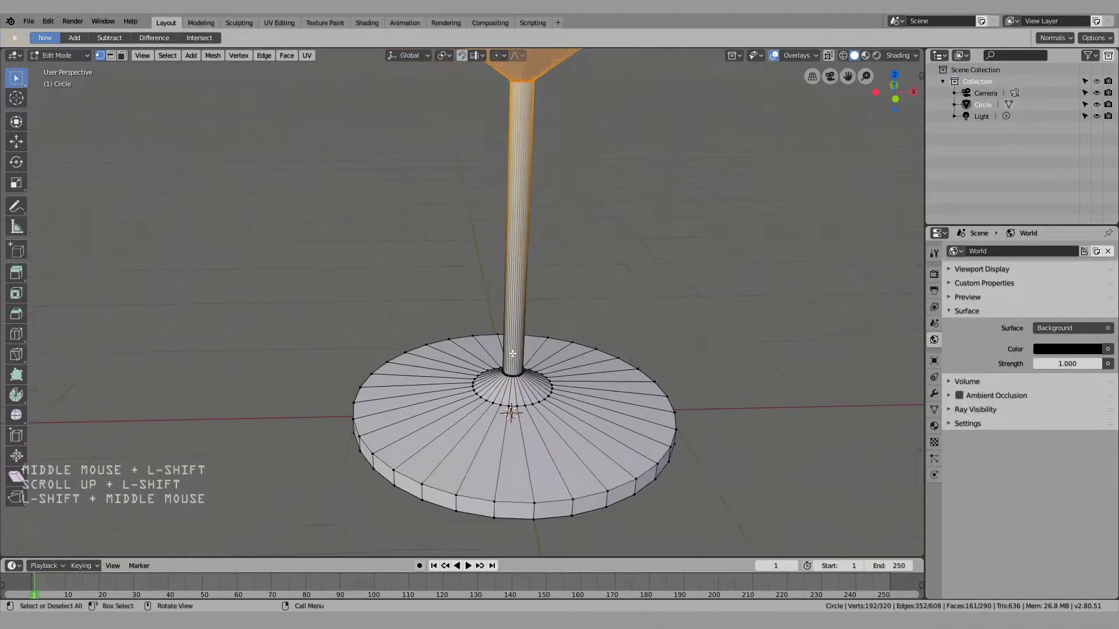
key(KP_1)
scroll(552, 367, up, 1)
key(z)
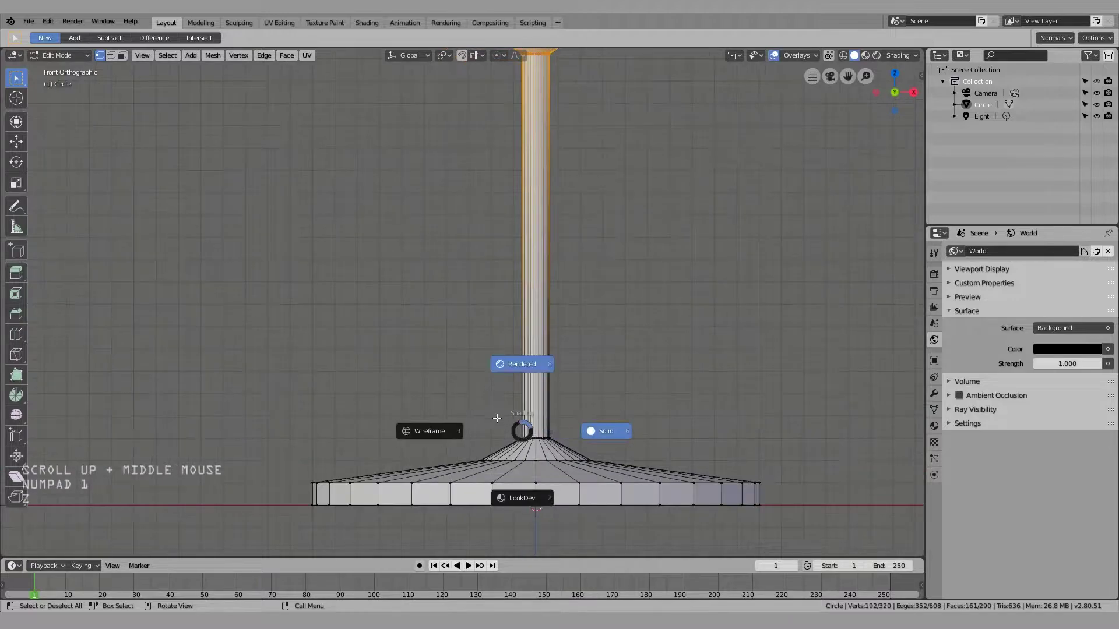
click(519, 364)
key(z)
key(z)
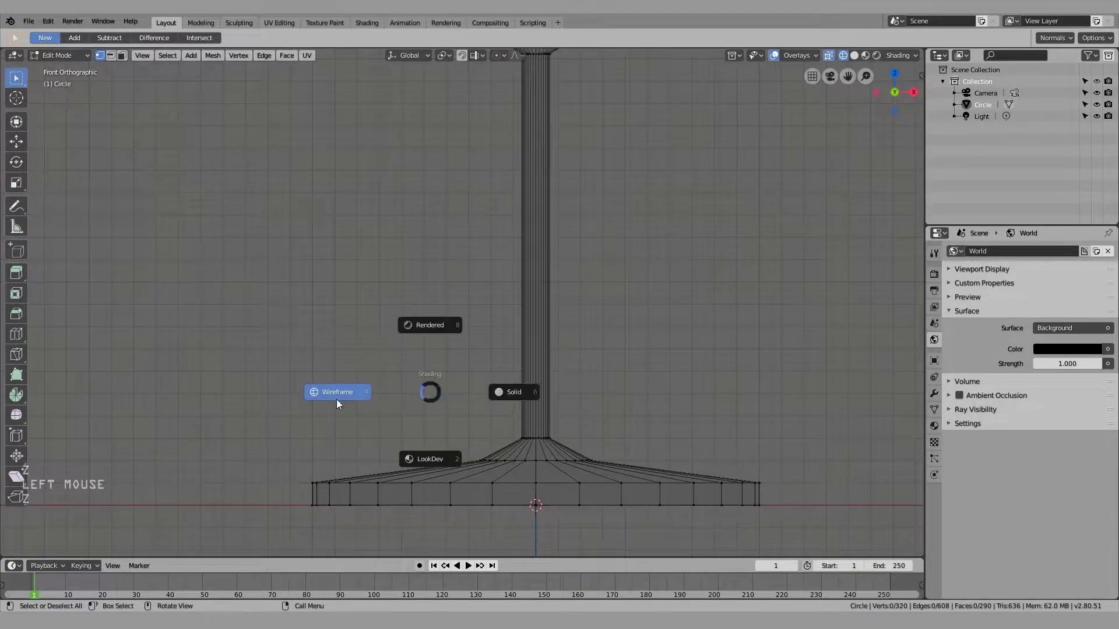
click(338, 399)
Scale the vertex ring where the stem meets the base slightly wider
key(b)
drag(487, 421, 586, 444)
key(s)
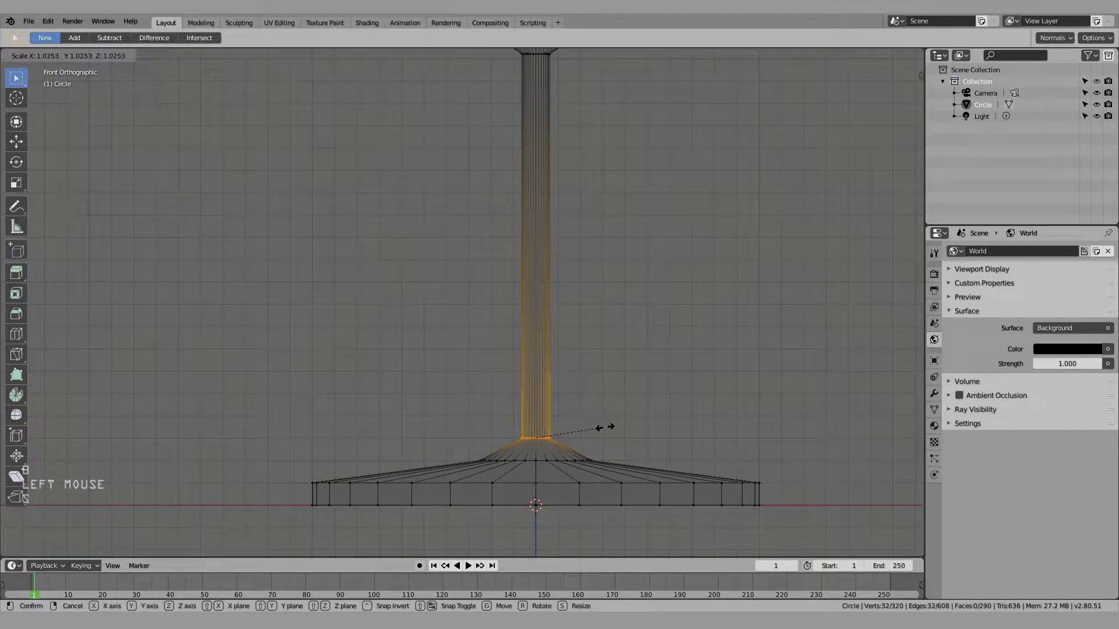
click(606, 427)
Select the vertices of the whole stem in front view
mouse_move(617, 249)
middle_down()
mouse_move(632, 347)
mouse_move(631, 260)
middle_up()
scroll(632, 348, up, 2)
key(KP_1)
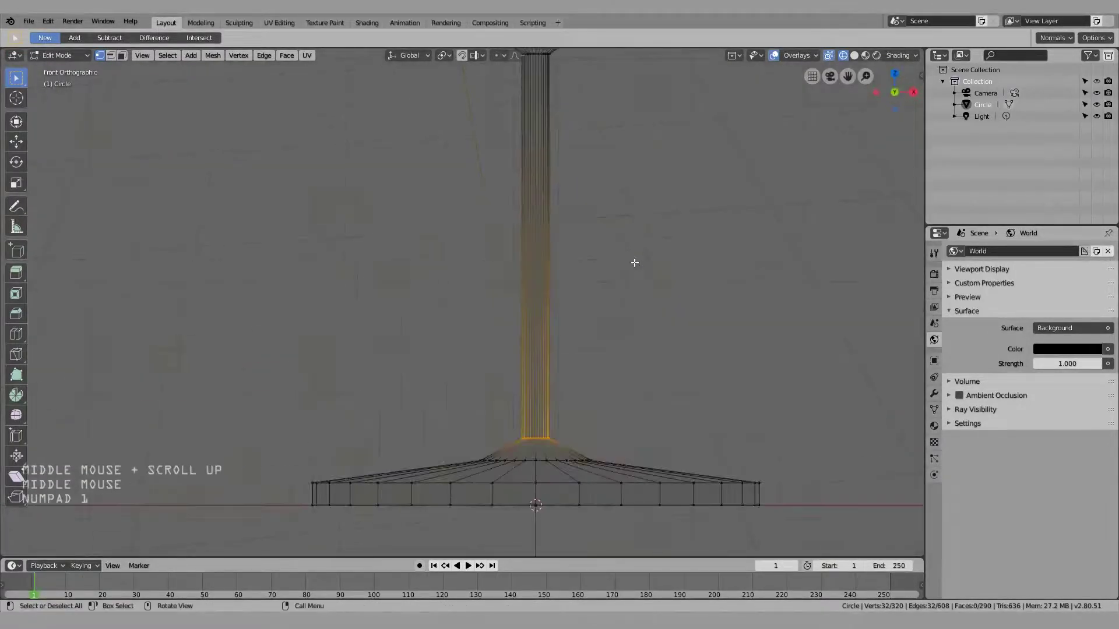
shift+middle_drag(548, 123, 462, 229)
key(b)
shift+drag(462, 230, 542, 210)
key(b)
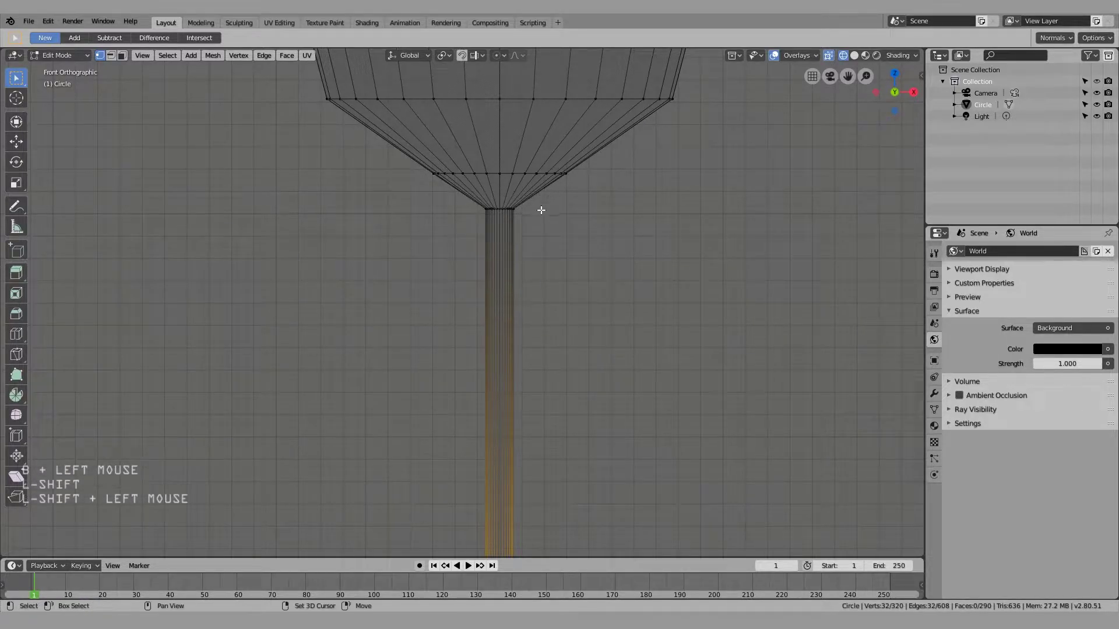
scroll(541, 210, down, 1)
ctrl+click(545, 219)
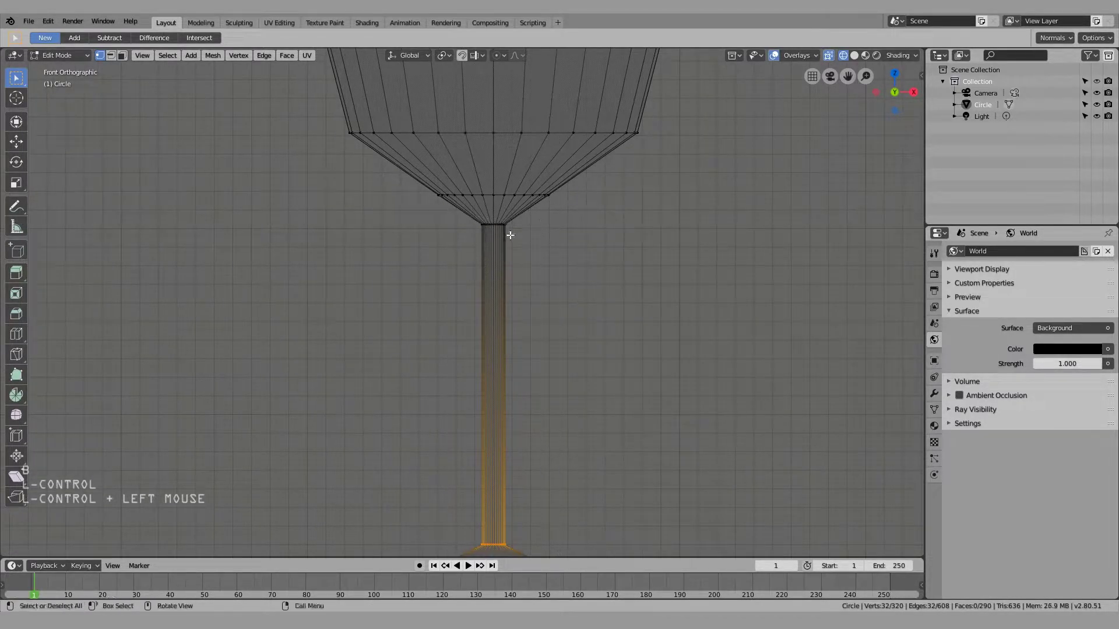
double_click(492, 287)
scroll(492, 288, down, 1)
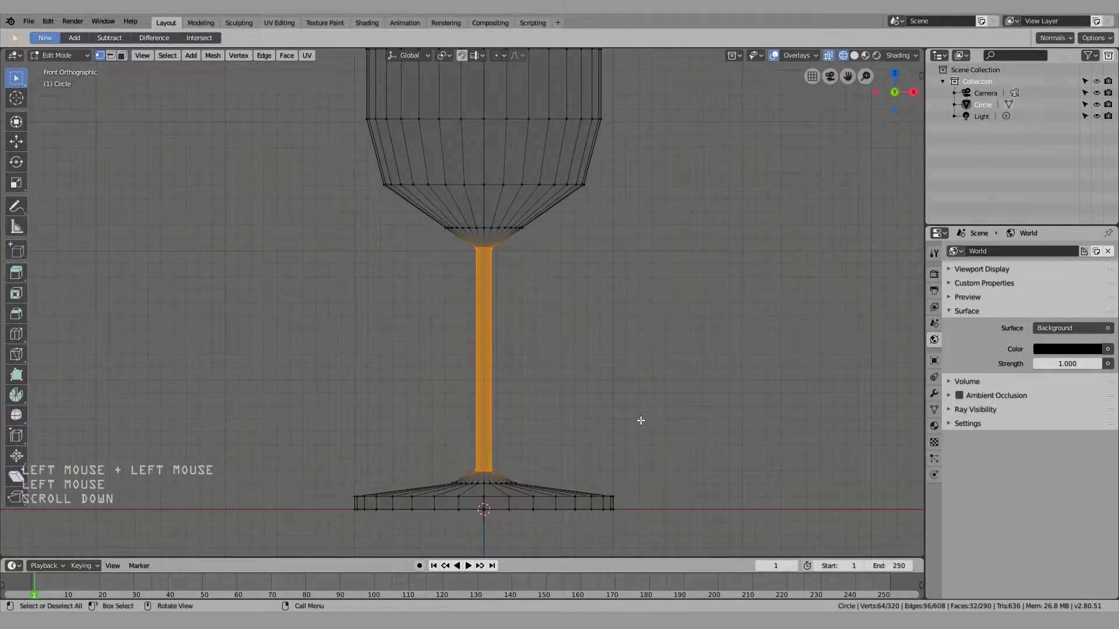
Try scaling the stem along different axes, then cancel the scale
key(s)
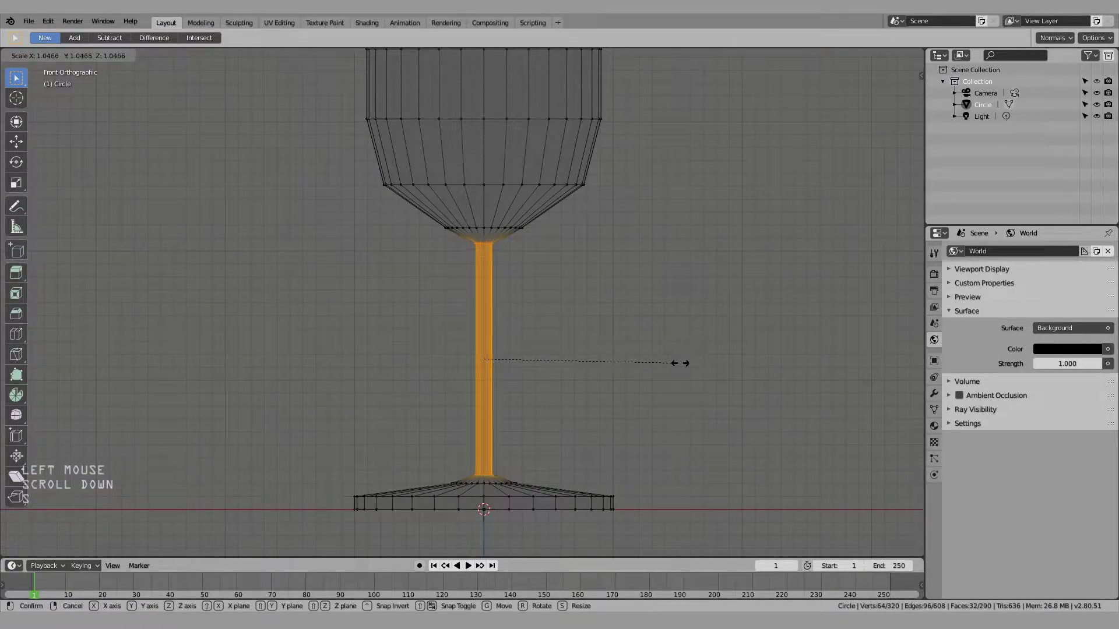
key(z)
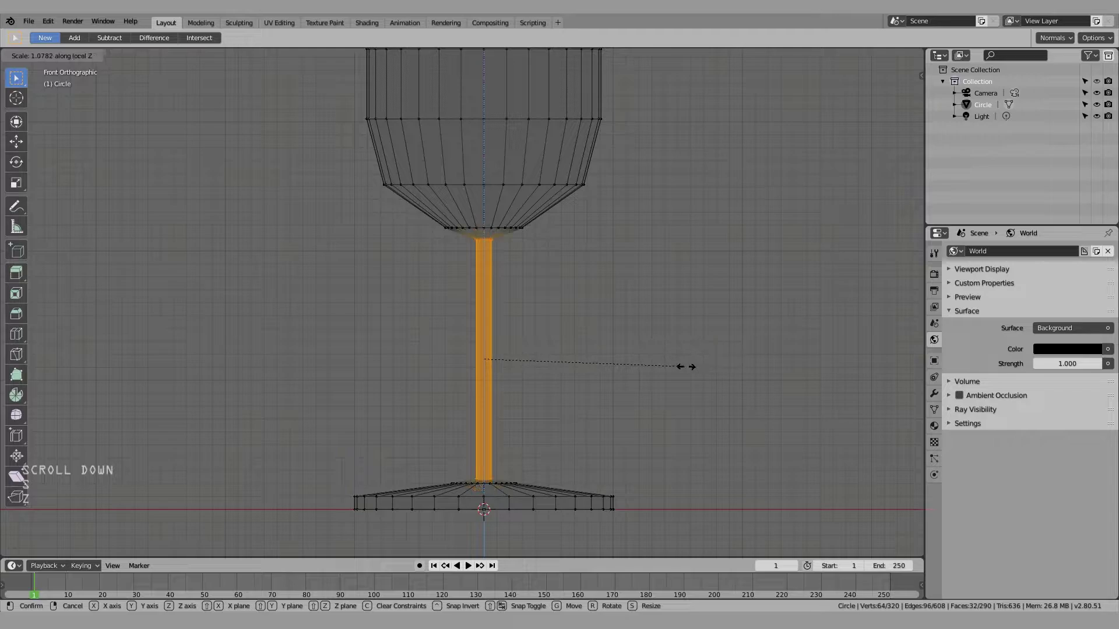
key(ctrl+z)
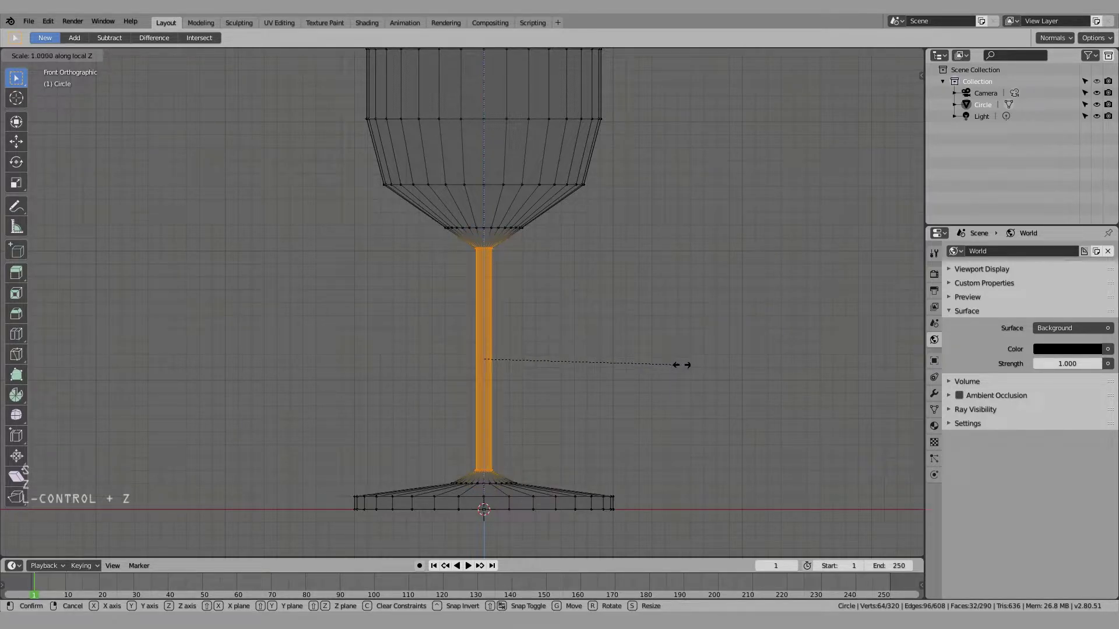
key(shift+z)
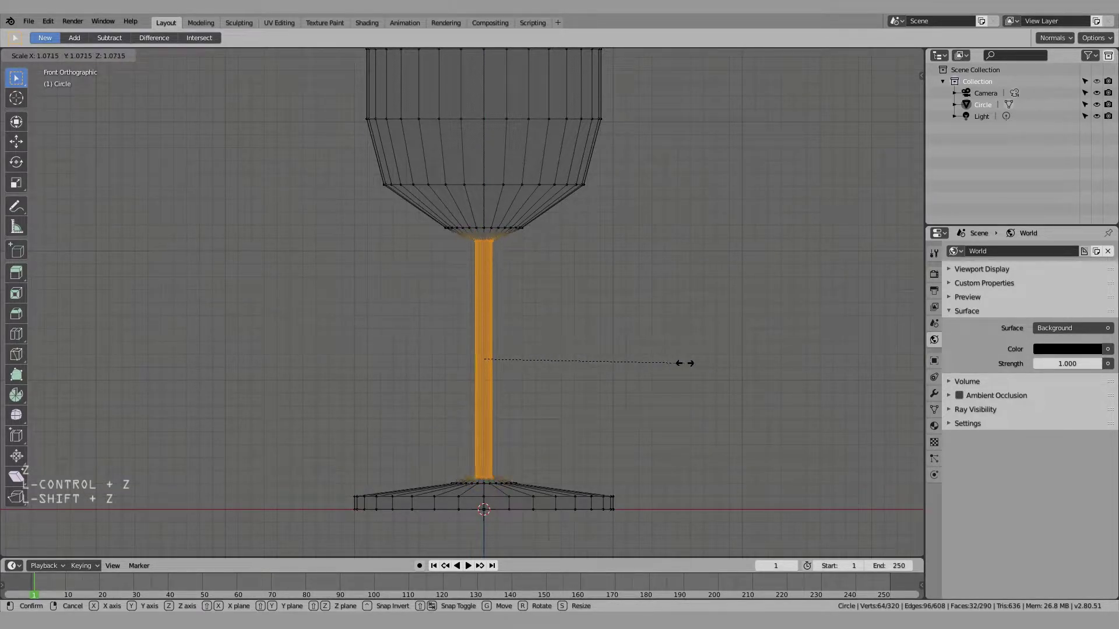
key(Escape)
Reselect the glass, clear the mesh selection, and box-select the ring at the stem's top
scroll(674, 365, up, 1)
key(Tab)
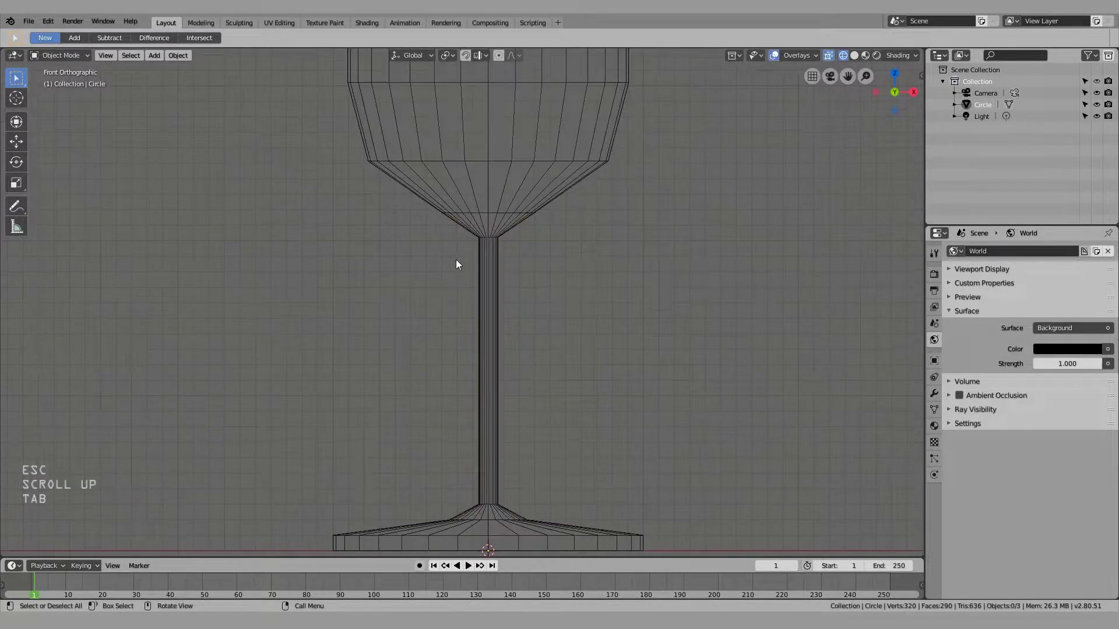
key(b)
drag(454, 262, 518, 232)
key(Tab)
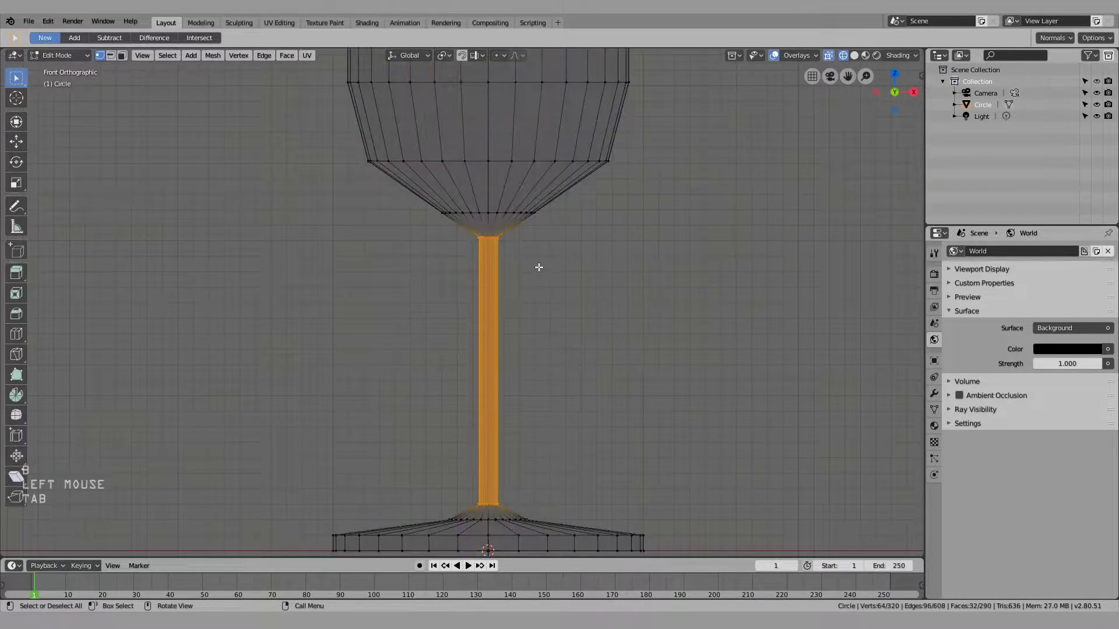
key(alt+a)
key(b)
drag(457, 260, 525, 232)
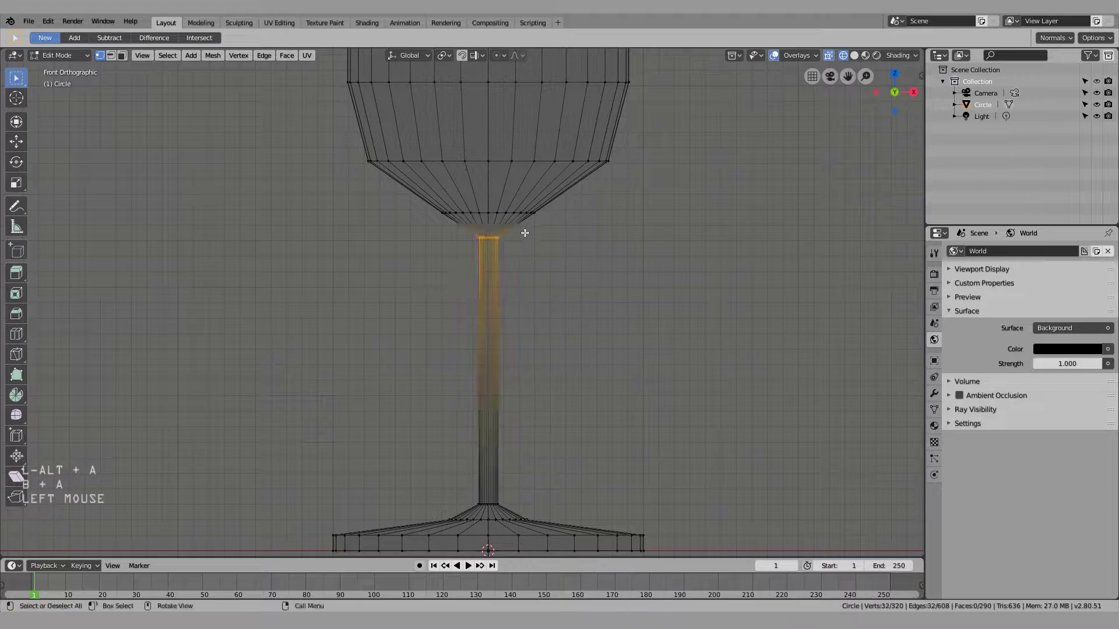
Scale the top stem ring by 1.5 and return to Object Mode
key(s)
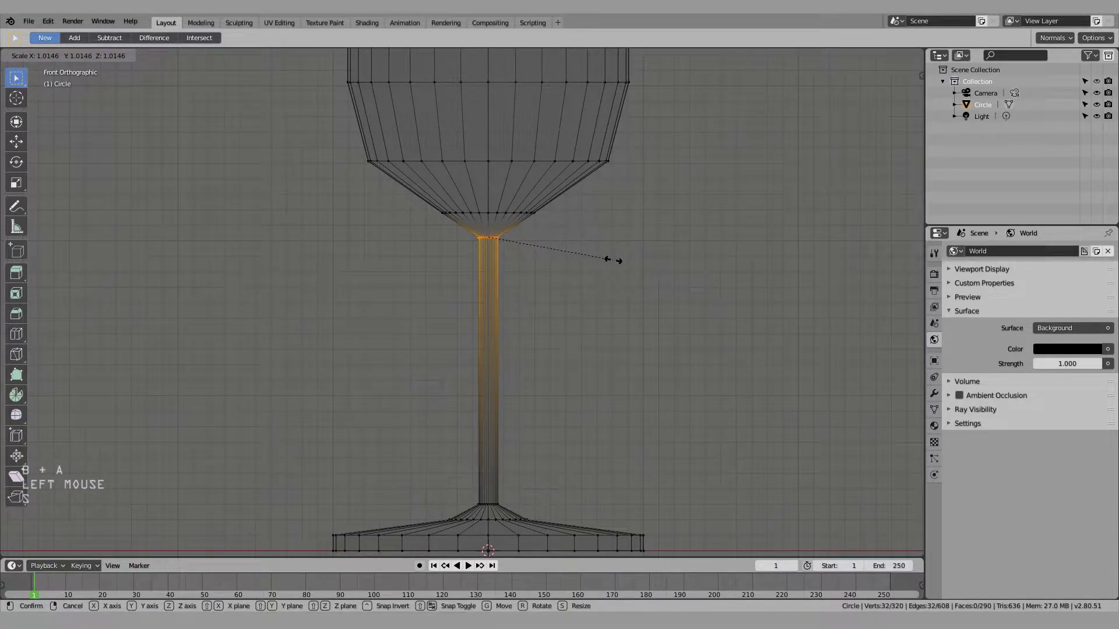
text(1.2)
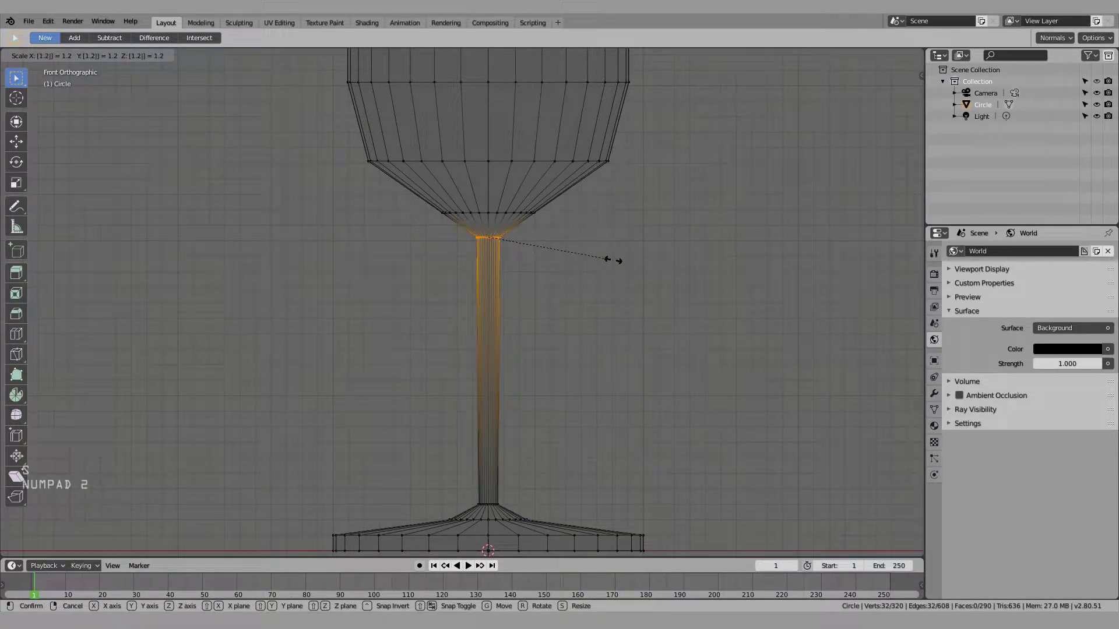
key(BackSpace)
text(5)
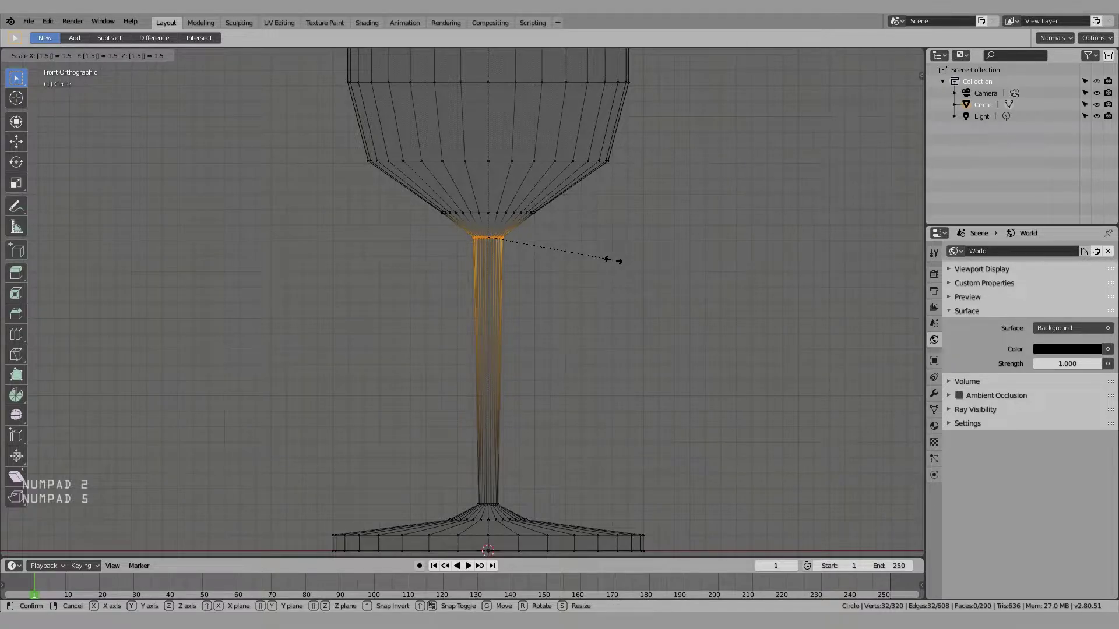
key(Return)
key(Tab)
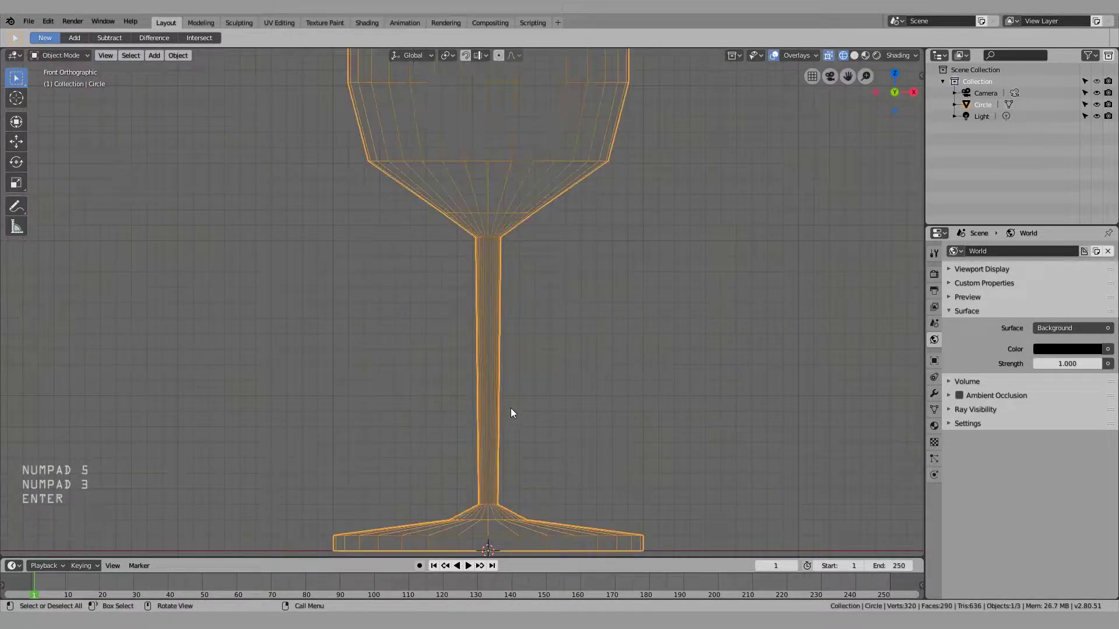
Switch the viewport to solid shading and select the glass
mouse_move(548, 467)
middle_down()
mouse_move(627, 360)
mouse_move(636, 318)
mouse_move(579, 312)
middle_up()
click(632, 353)
key(z)
click(693, 321)
click(553, 256)
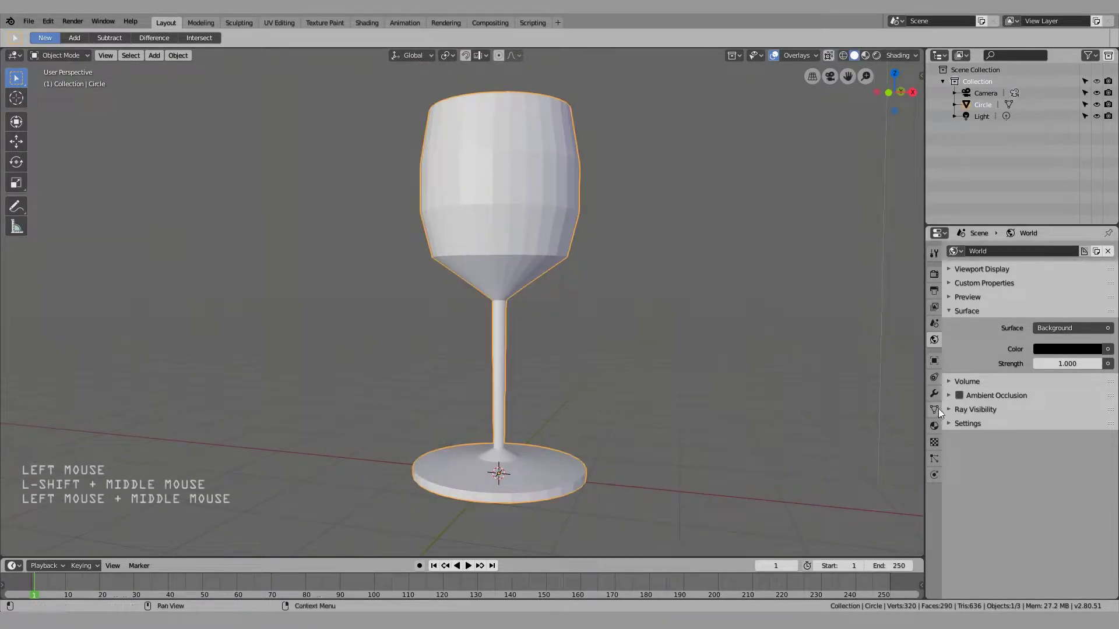
Add a Subdivision Surface modifier to the glass with viewport subdivisions set to 3
click(934, 394)
click(979, 251)
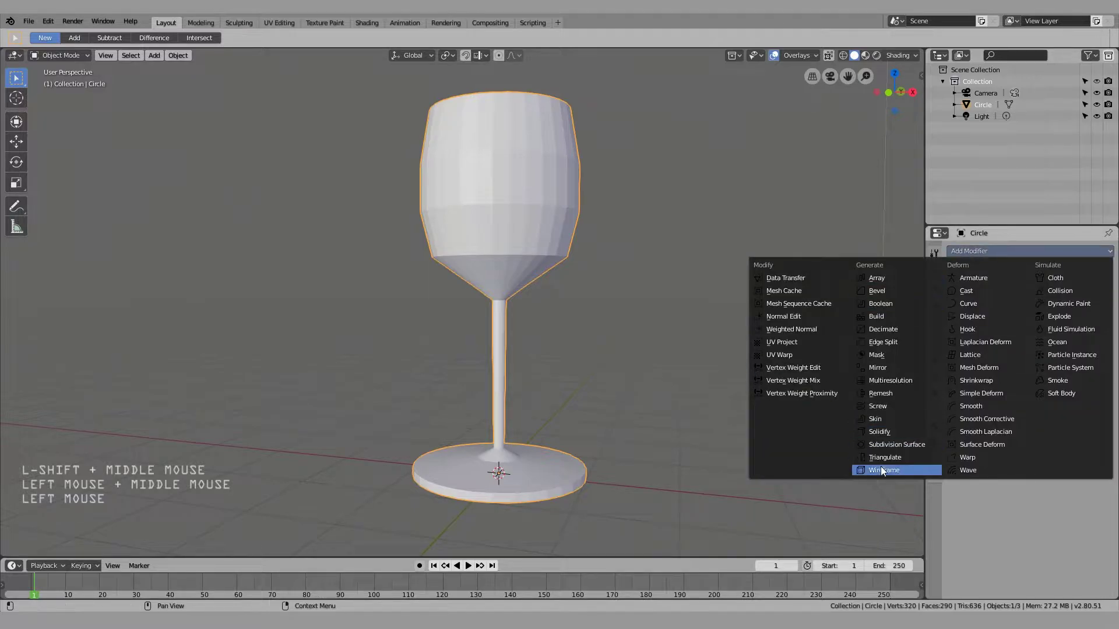
click(886, 445)
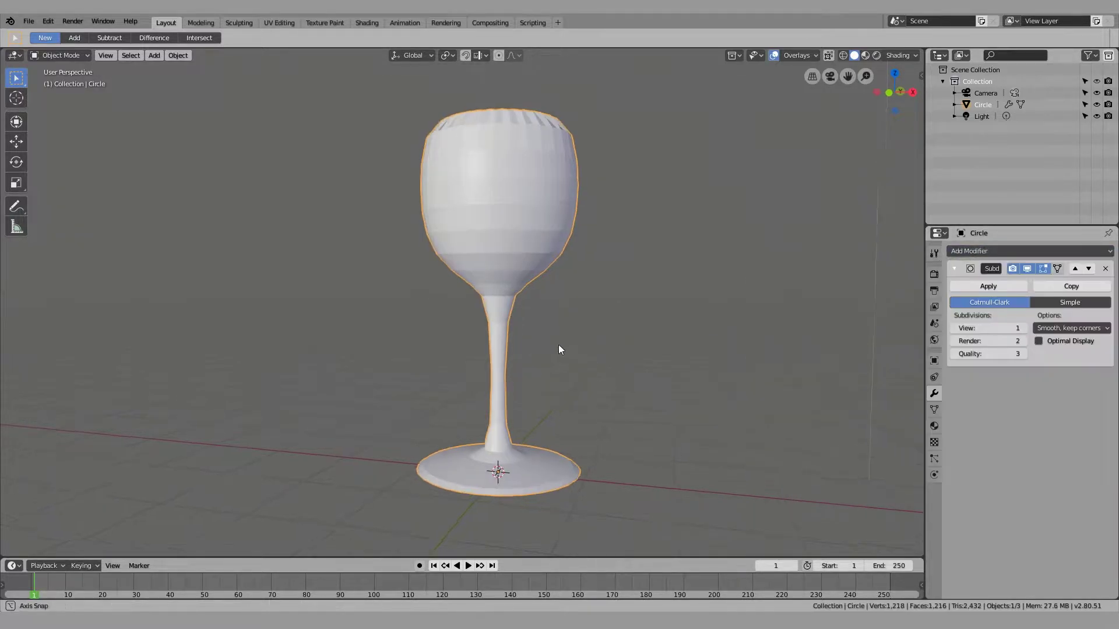
middle_drag(558, 344, 586, 351)
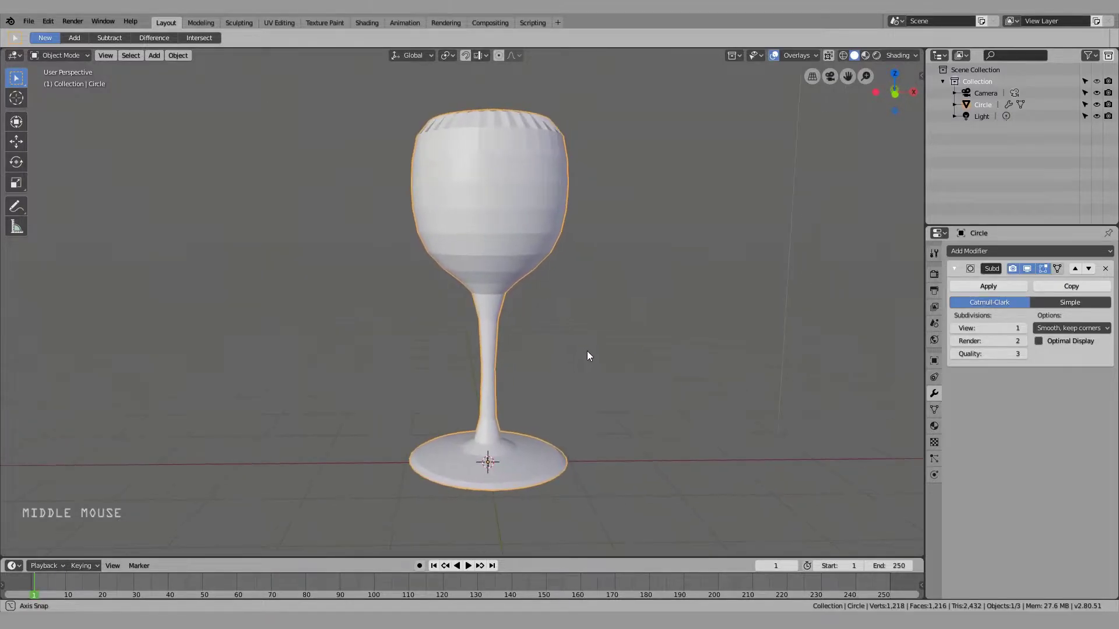
click(1022, 327)
click(1023, 328)
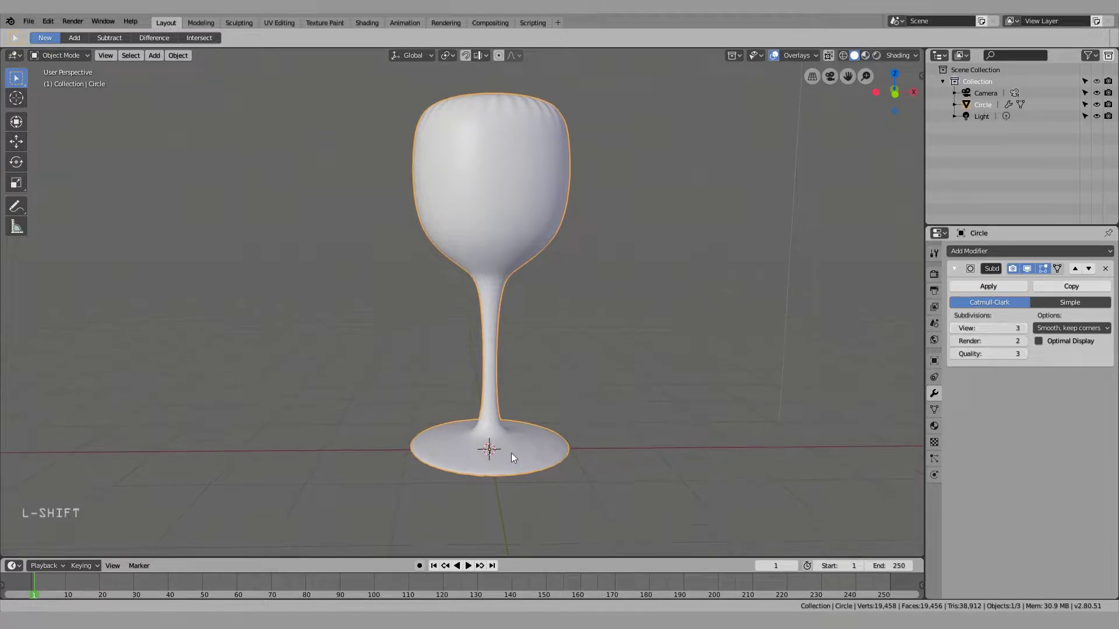
In edge mode, fully crease the bottom rim loop of the glass base
shift+middle_drag(511, 453, 540, 424)
key(Tab)
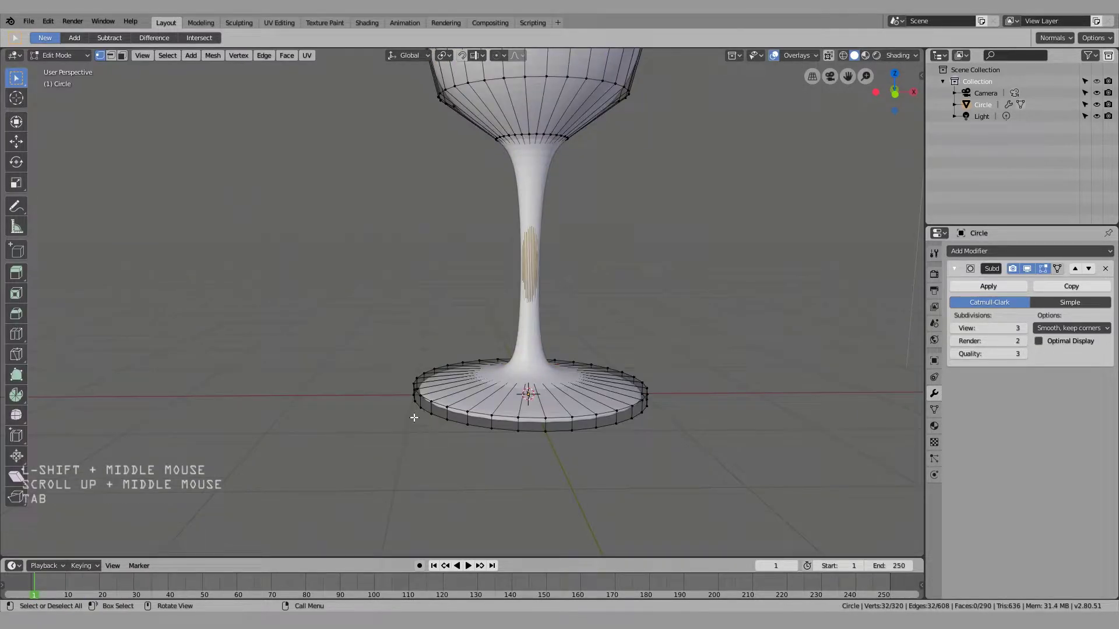
click(111, 55)
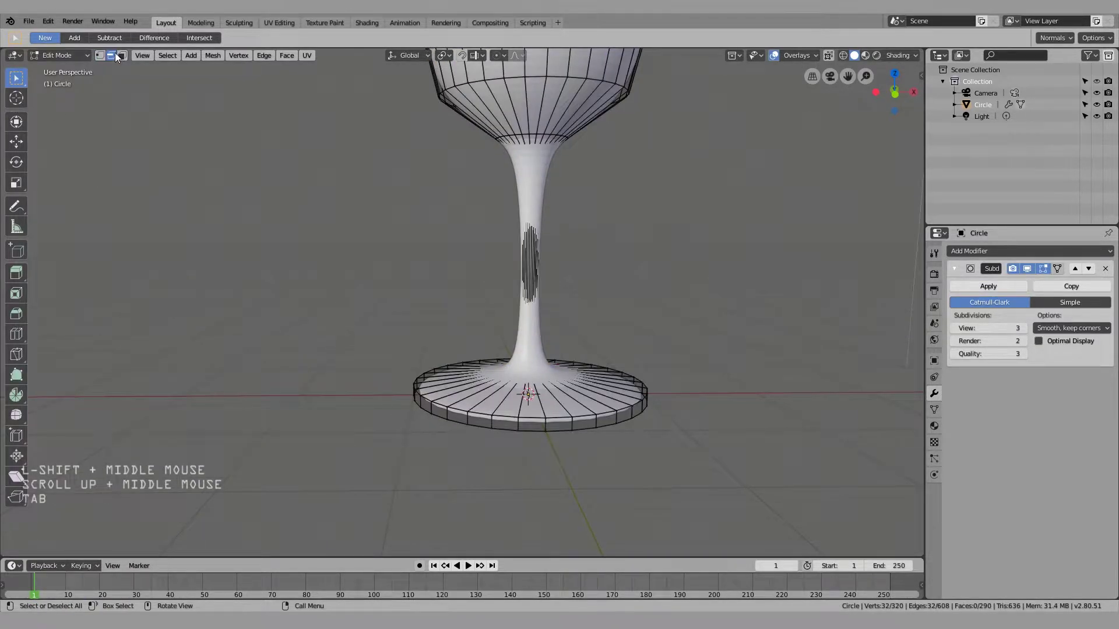
alt+click(480, 426)
key(shift+e)
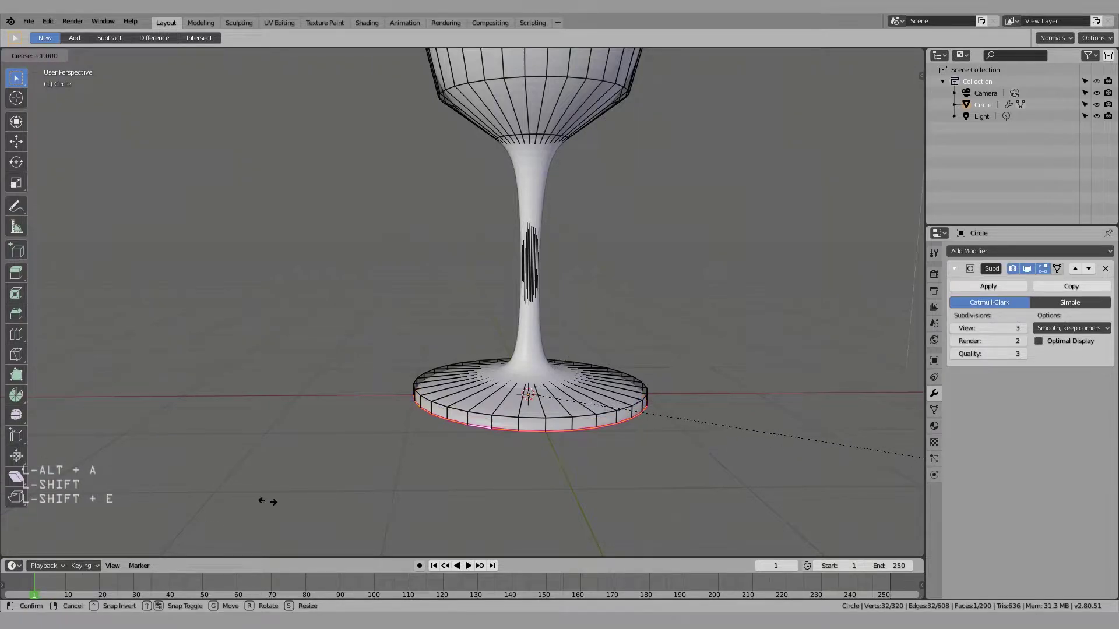
click(313, 462)
key(Tab)
Select the base's top and bottom rim loops together and crease them
mouse_move(525, 410)
middle_down()
mouse_move(477, 392)
mouse_move(505, 406)
middle_up()
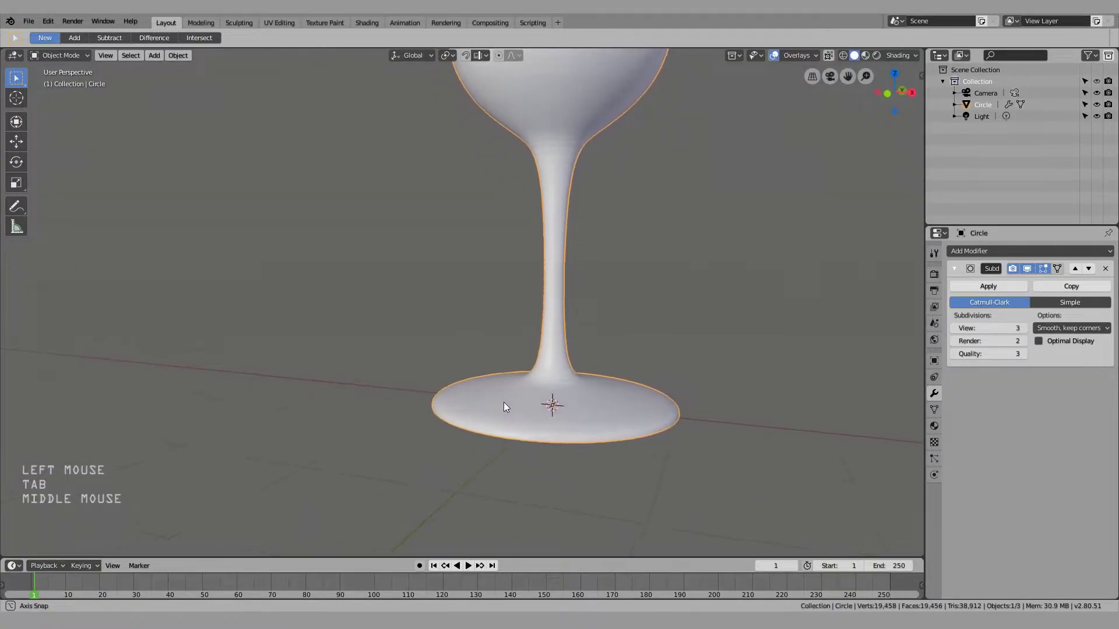
scroll(508, 400, up, 2)
key(Tab)
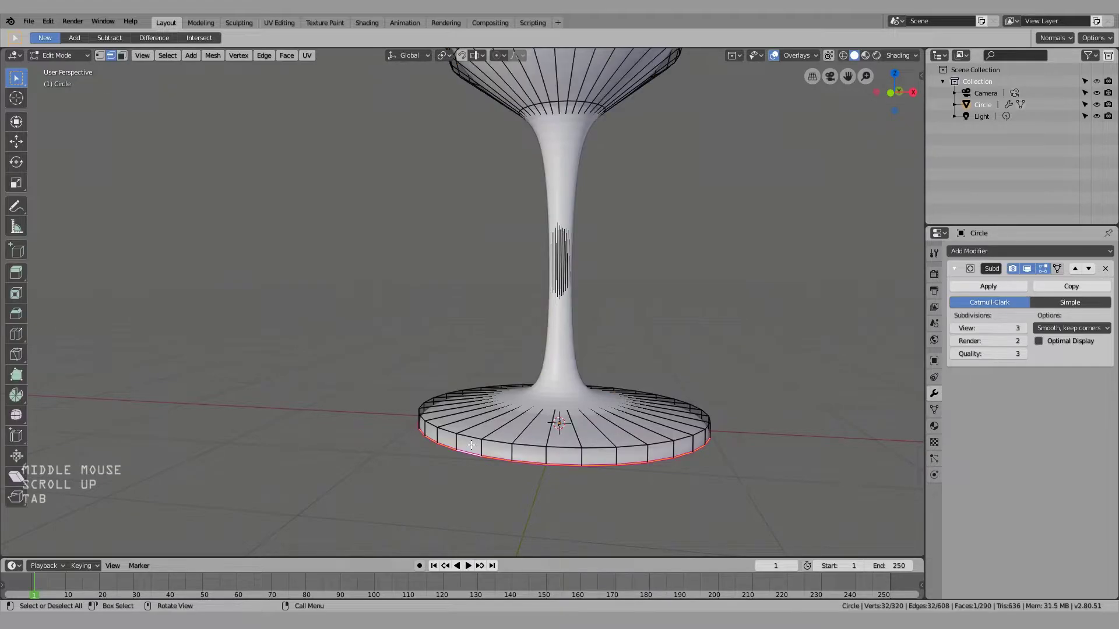
alt+shift+click(516, 414)
alt+shift+click(547, 463)
key(shift+e)
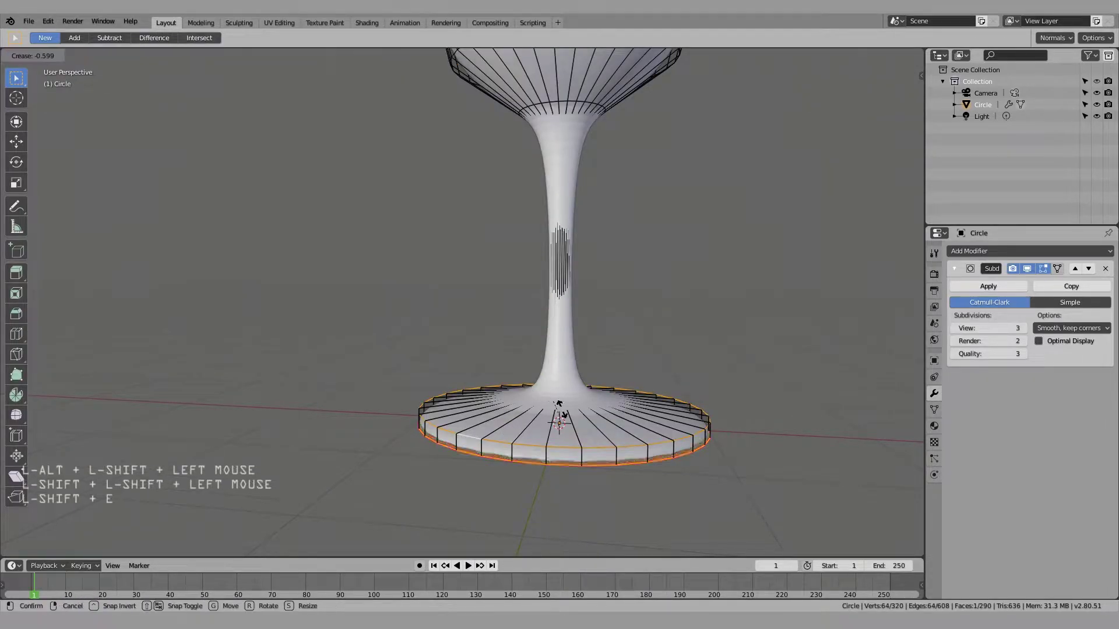
click(564, 417)
Crease the base's top rim loop on its own to about 0.993
key(alt+a)
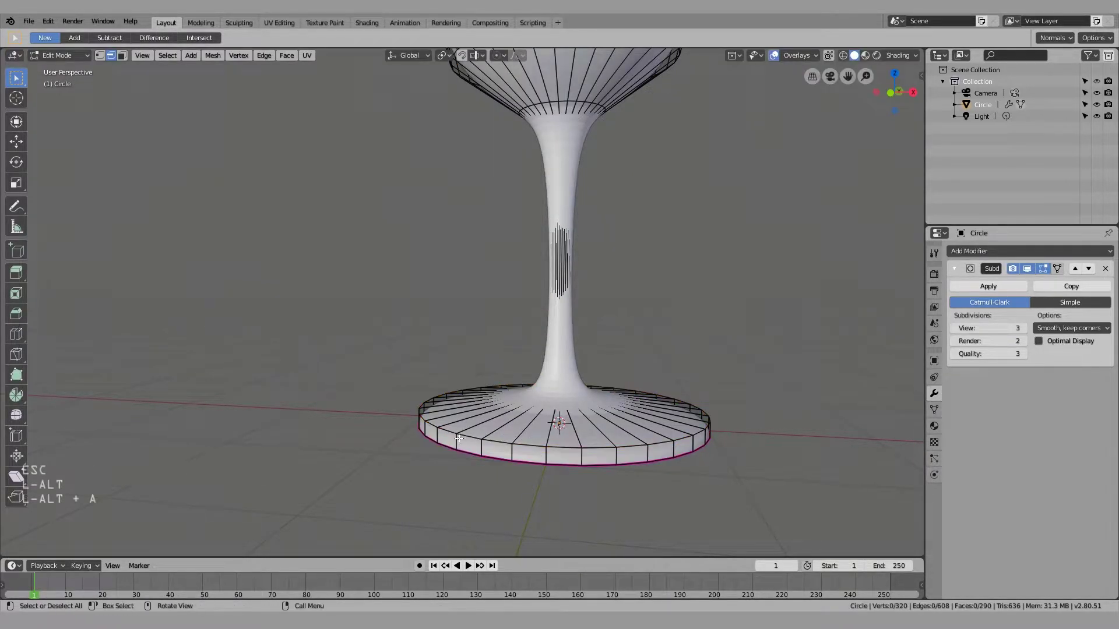
alt+shift+click(422, 418)
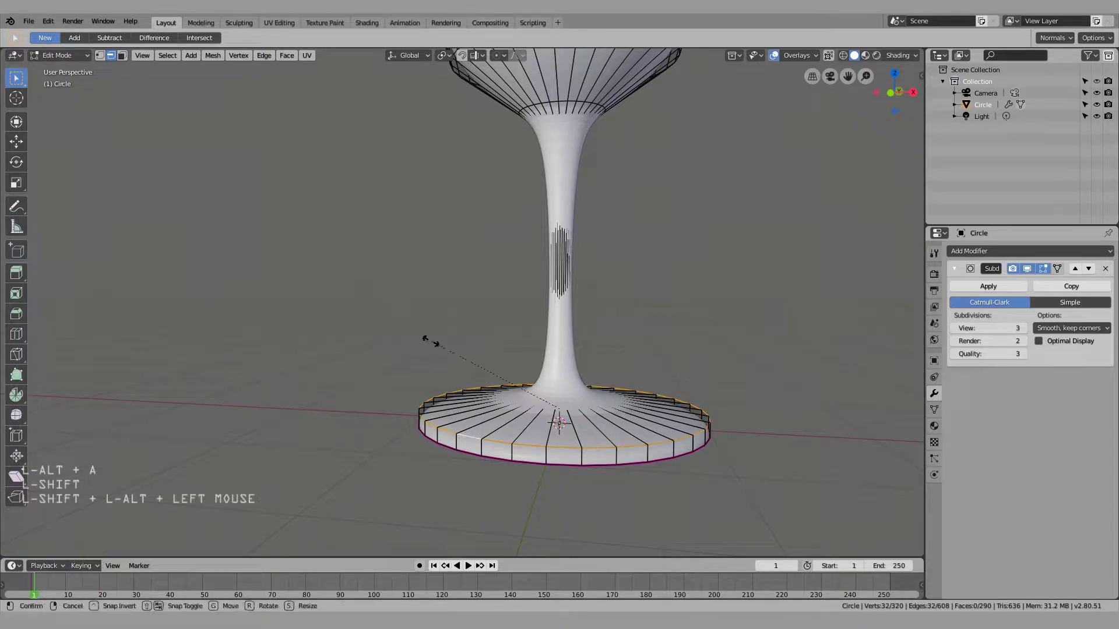
key(shift+e)
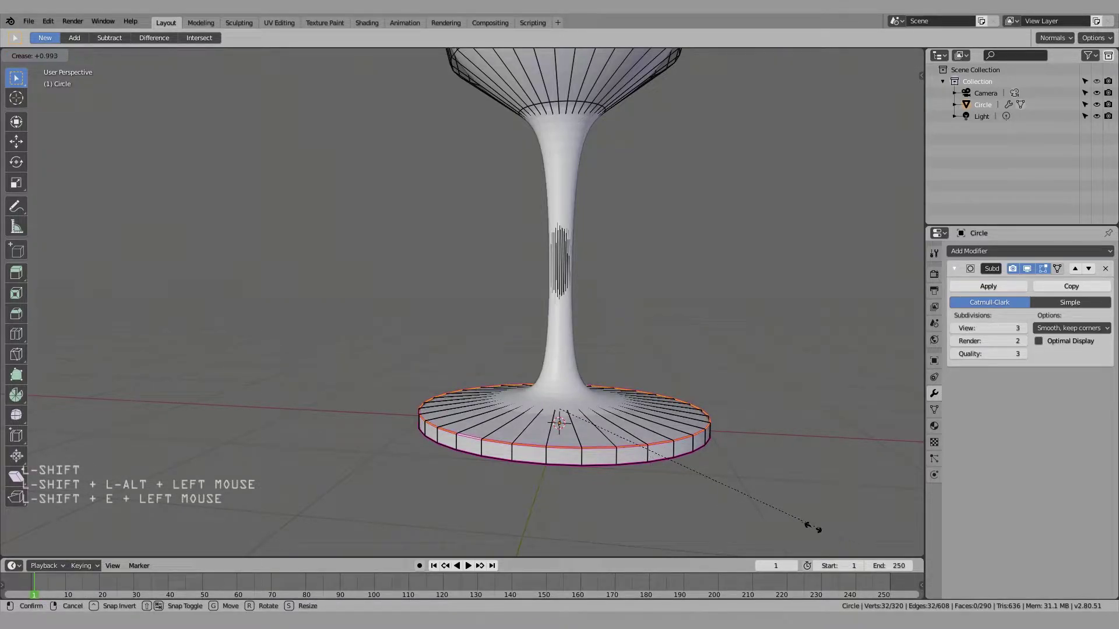
click(728, 488)
key(Tab)
Box-select the faces at the centre of the glass base
middle_drag(732, 487, 628, 423)
key(Tab)
key(b)
drag(466, 382, 592, 300)
key(alt+a)
key(b)
middle_drag(585, 320, 586, 327)
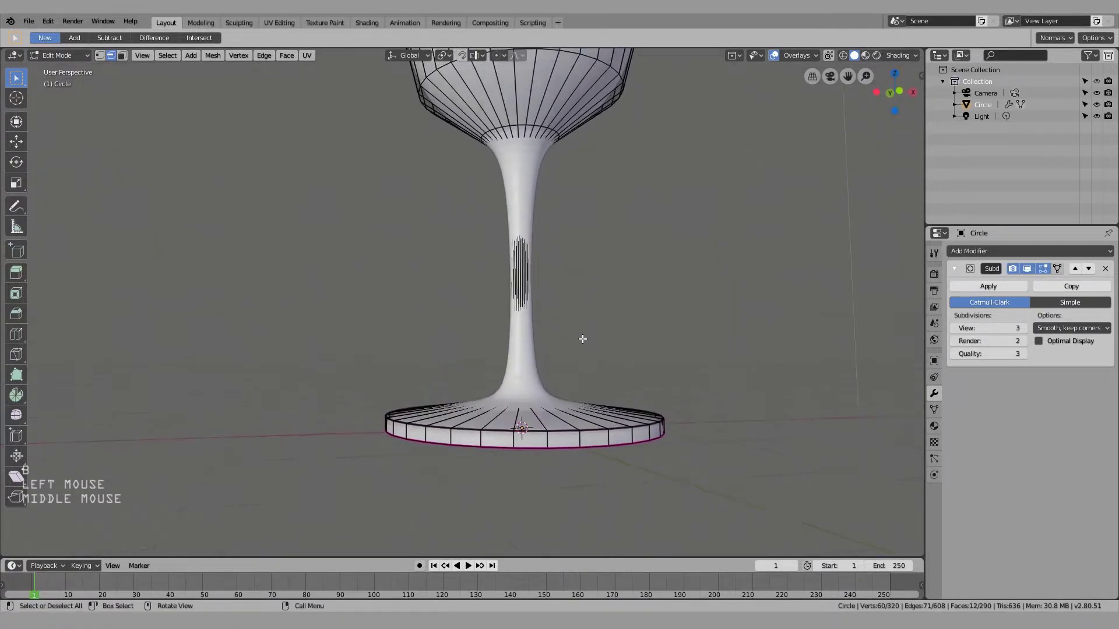
In wireframe shading, crease the loop at the stem's foot
key(shift+z)
key(shift+z)
key(z)
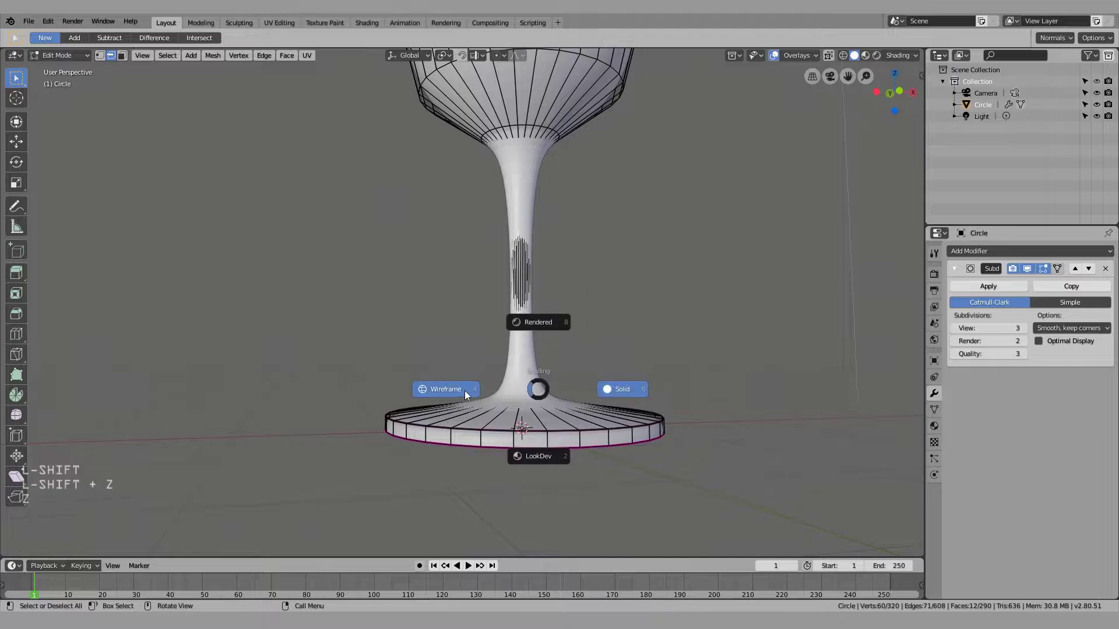
click(464, 391)
mouse_move(463, 390)
middle_down()
mouse_move(511, 450)
mouse_move(530, 387)
mouse_move(559, 428)
mouse_move(554, 370)
middle_up()
scroll(529, 387, up, 2)
key(shift+e)
click(685, 414)
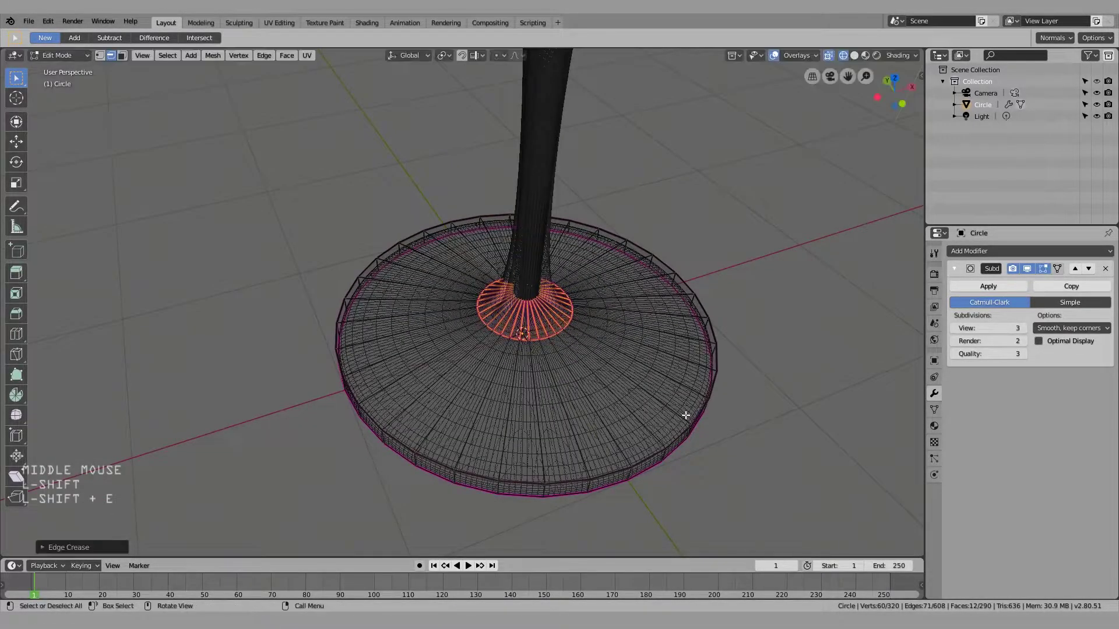
middle_drag(626, 376, 633, 350)
Return to solid shading and undo the stem-foot crease
key(shift+z)
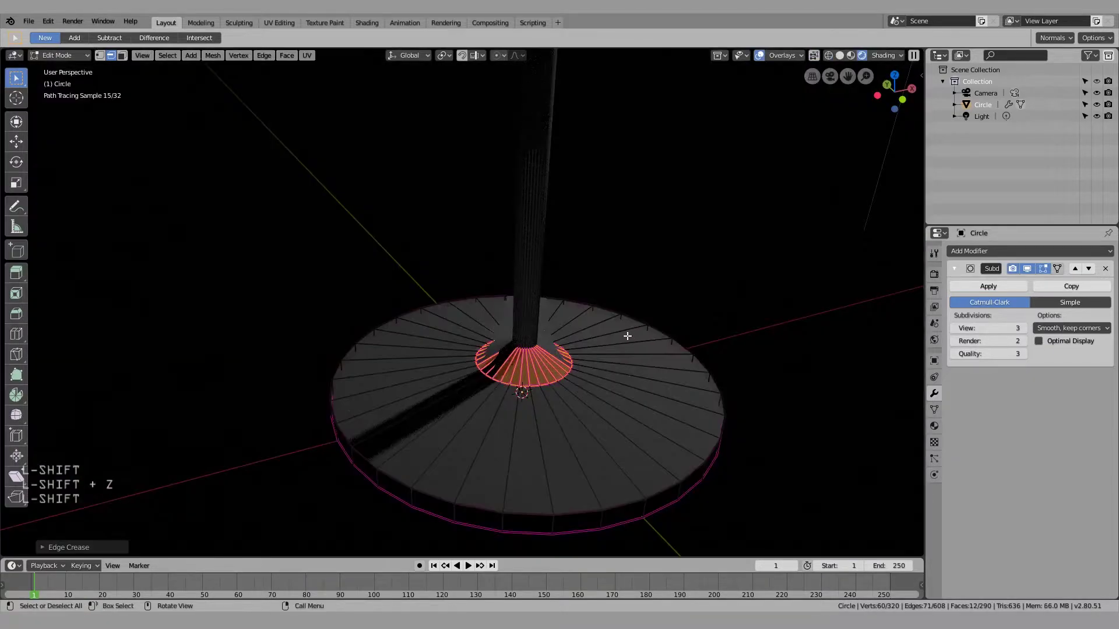
key(z)
click(706, 340)
mouse_move(712, 369)
middle_down()
mouse_move(769, 426)
mouse_move(740, 392)
middle_up()
key(ctrl+2)
key(Tab)
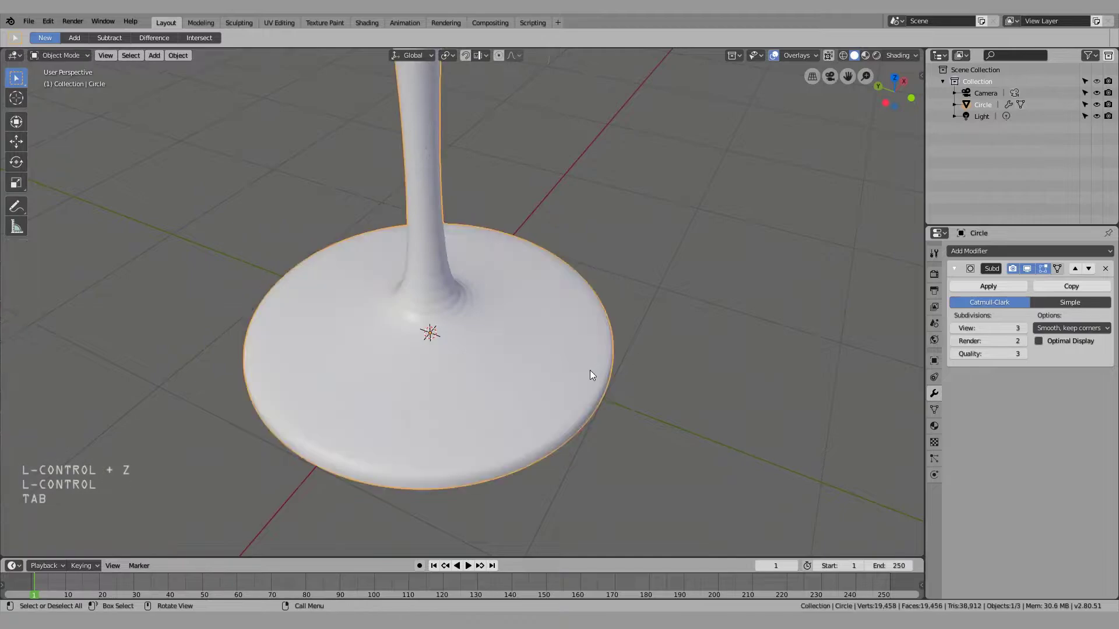
Remove the Subdivision Surface modifier from the glass
mouse_move(592, 374)
middle_down()
mouse_move(508, 352)
mouse_move(519, 357)
middle_up()
key(z)
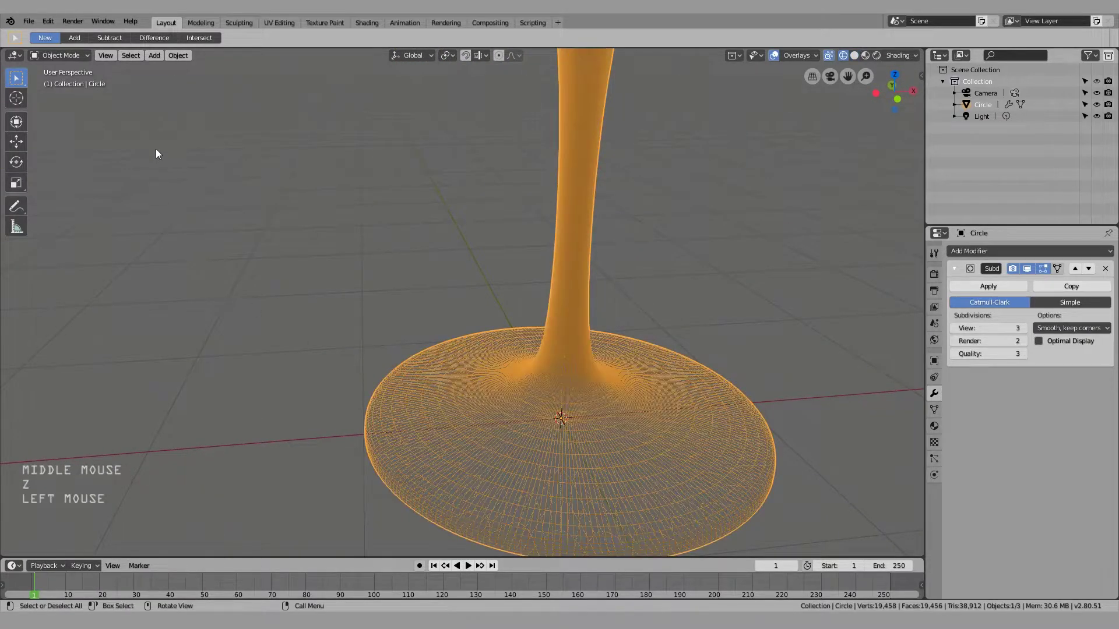
middle_drag(684, 306, 874, 292)
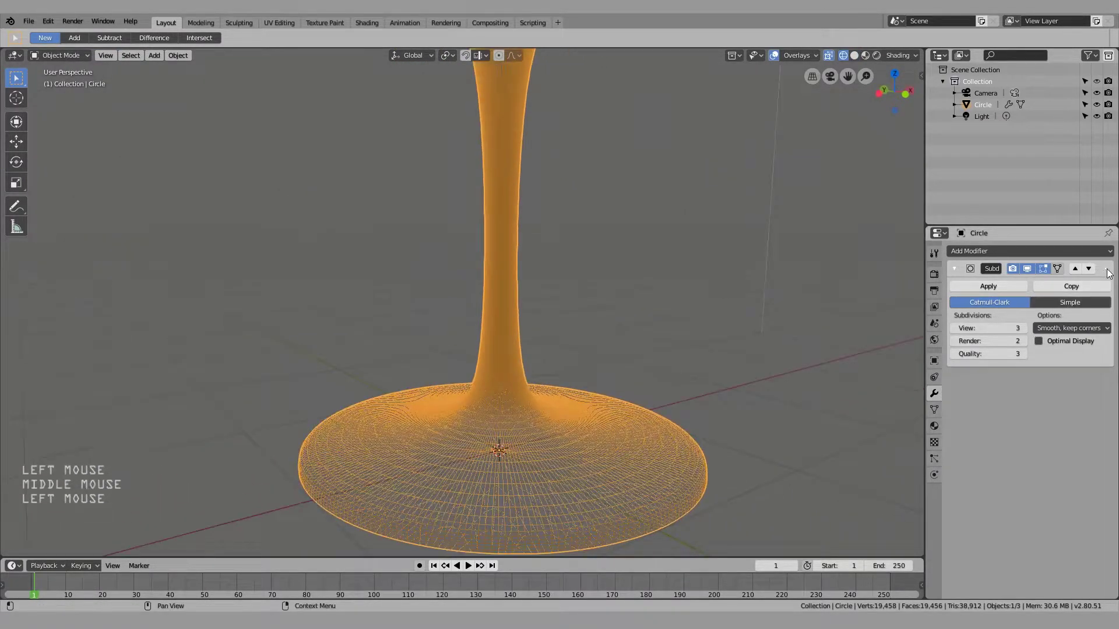
click(1108, 274)
Select the edge loop around the stem's foot and crease it to 1.0
key(Tab)
shift+middle_drag(570, 407, 532, 292)
key(alt+a)
scroll(479, 286, up, 2)
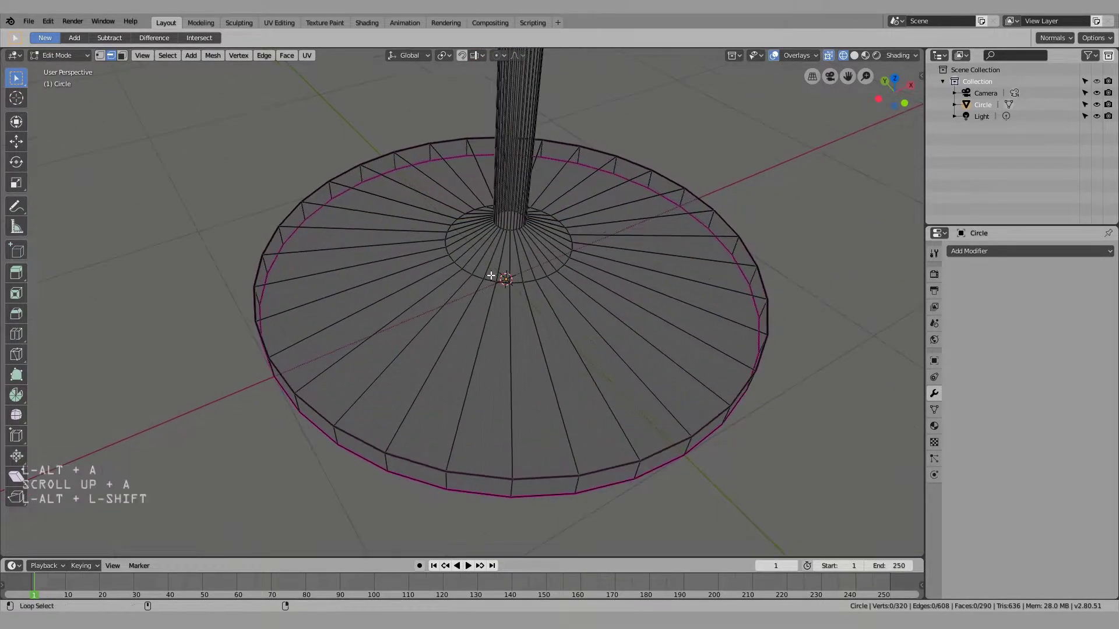
alt+shift+click(491, 278)
key(shift+e)
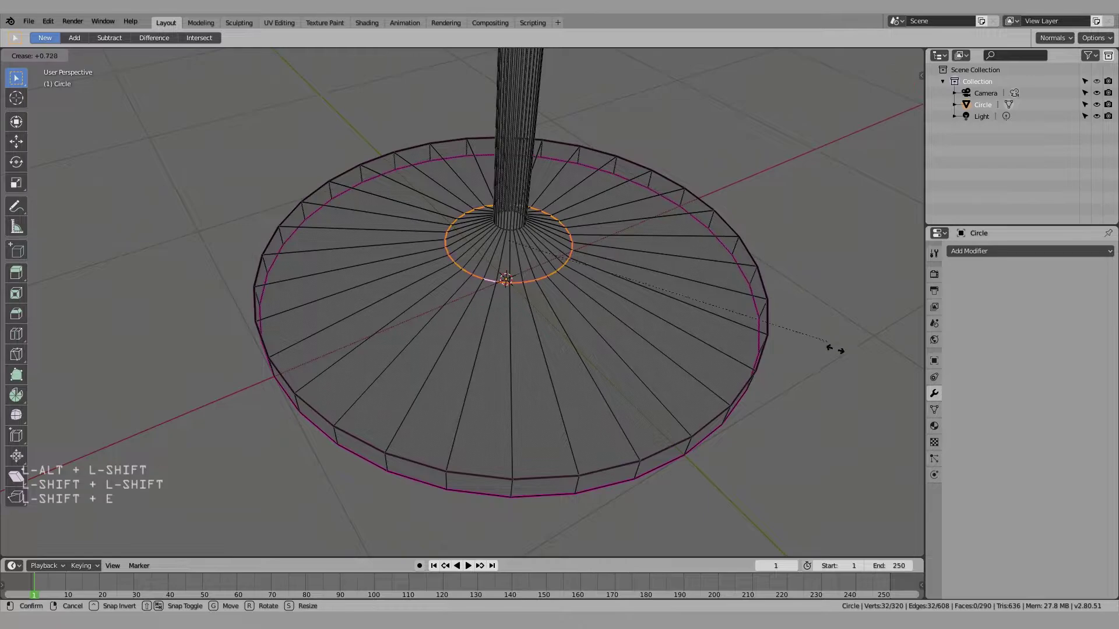
click(302, 541)
Re-add a Subdivision Surface modifier with viewport level 3, in solid shading
click(983, 250)
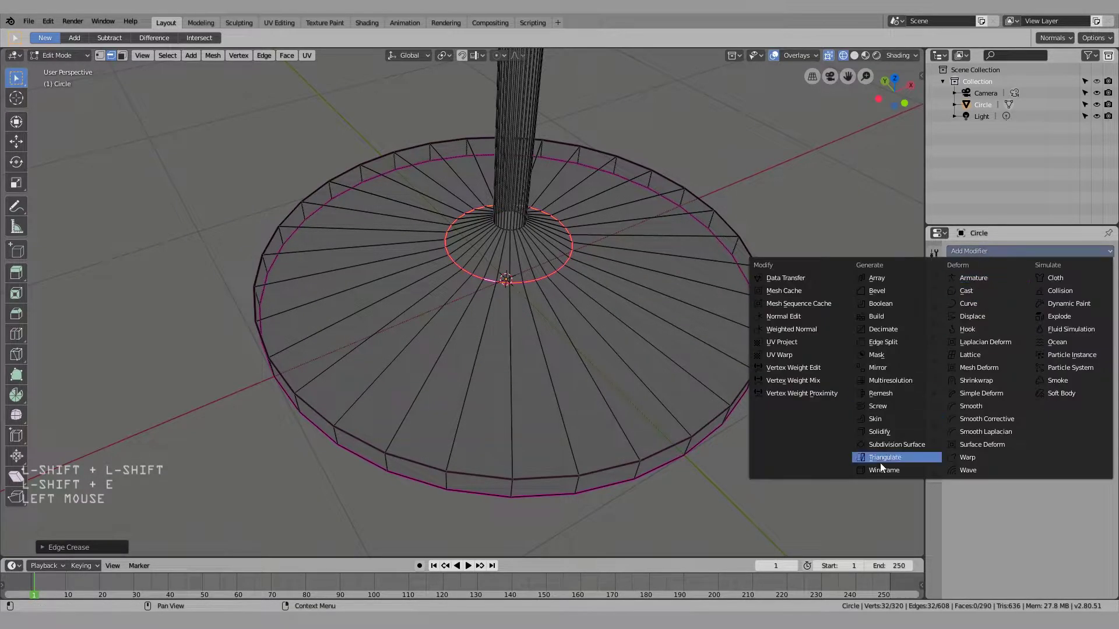
click(900, 446)
key(Tab)
scroll(790, 326, down, 3)
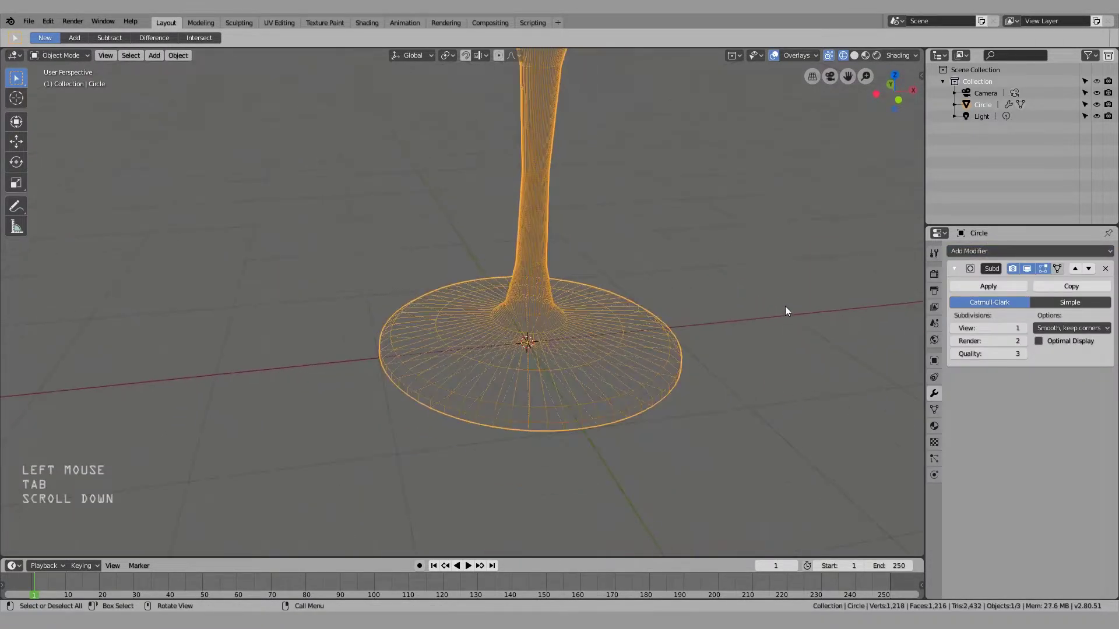
click(623, 345)
mouse_move(624, 346)
middle_down()
mouse_move(621, 330)
mouse_move(688, 353)
middle_up()
key(z)
click(700, 331)
scroll(643, 306, down, 4)
shift+middle_drag(636, 279, 755, 357)
drag(1024, 327, 1024, 326)
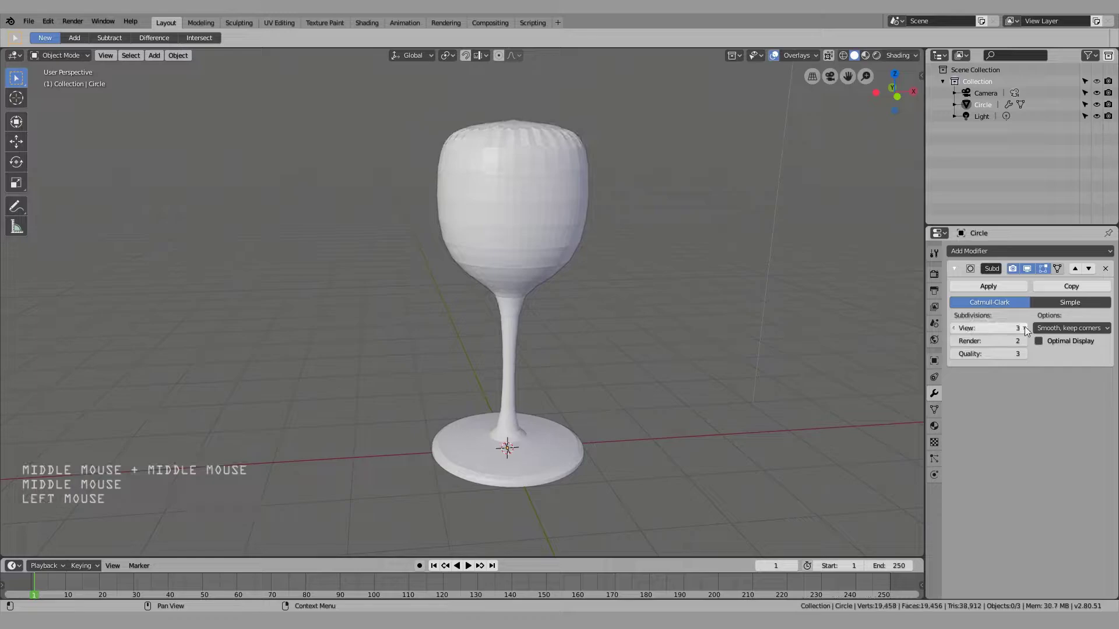
shift+middle_drag(622, 425, 531, 424)
Fully crease the edge loop at the bowl's bottom where it joins the stem
scroll(559, 358, up, 3)
key(Tab)
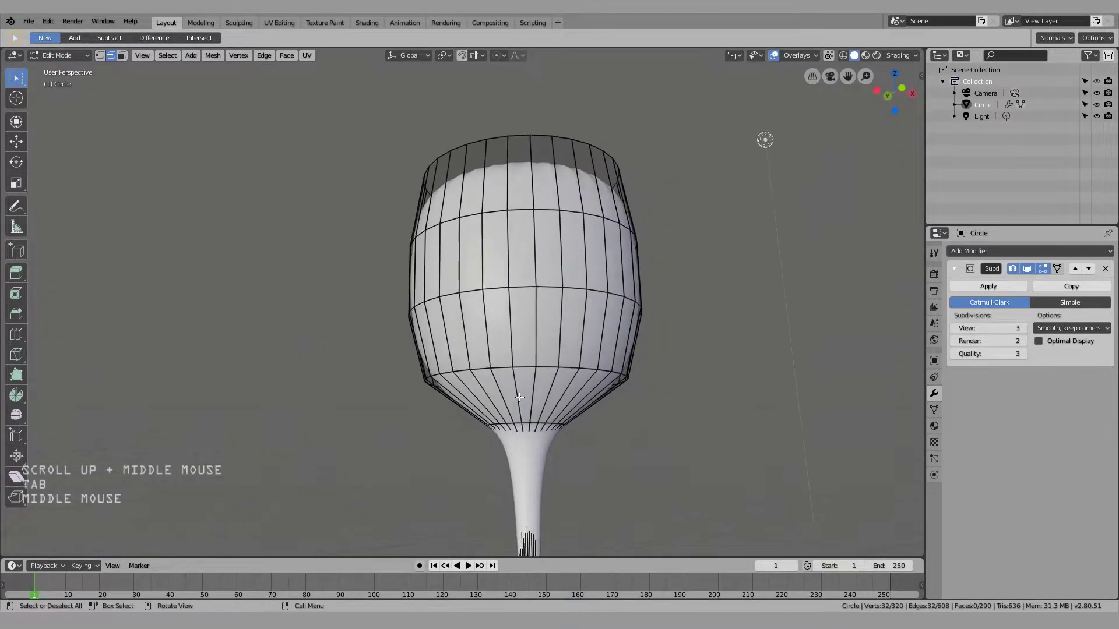
alt+shift+click(528, 425)
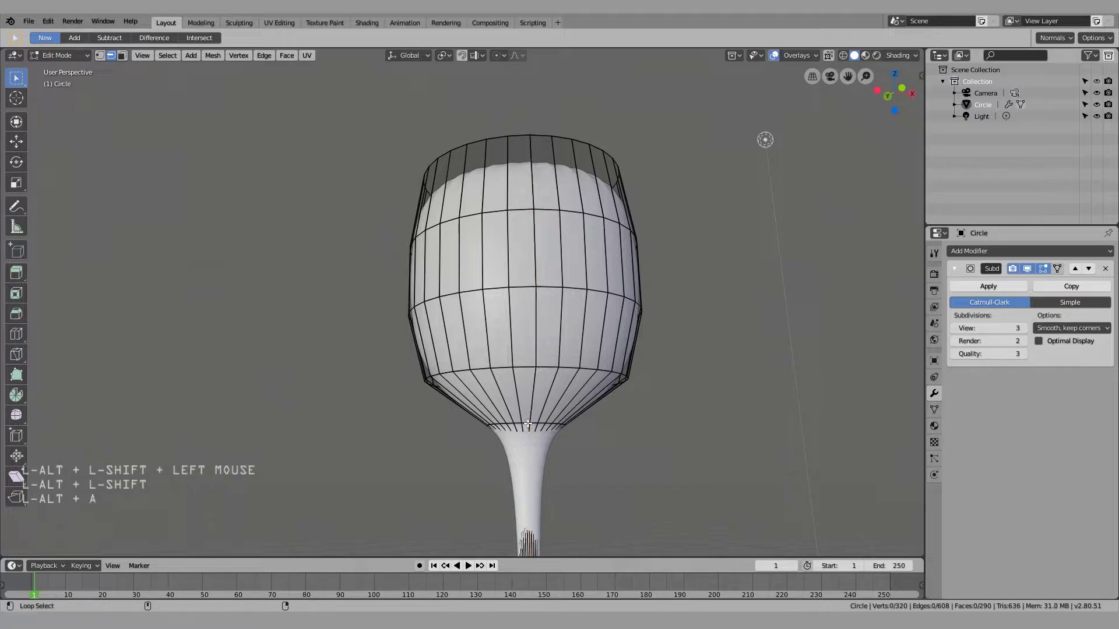
key(shift+e)
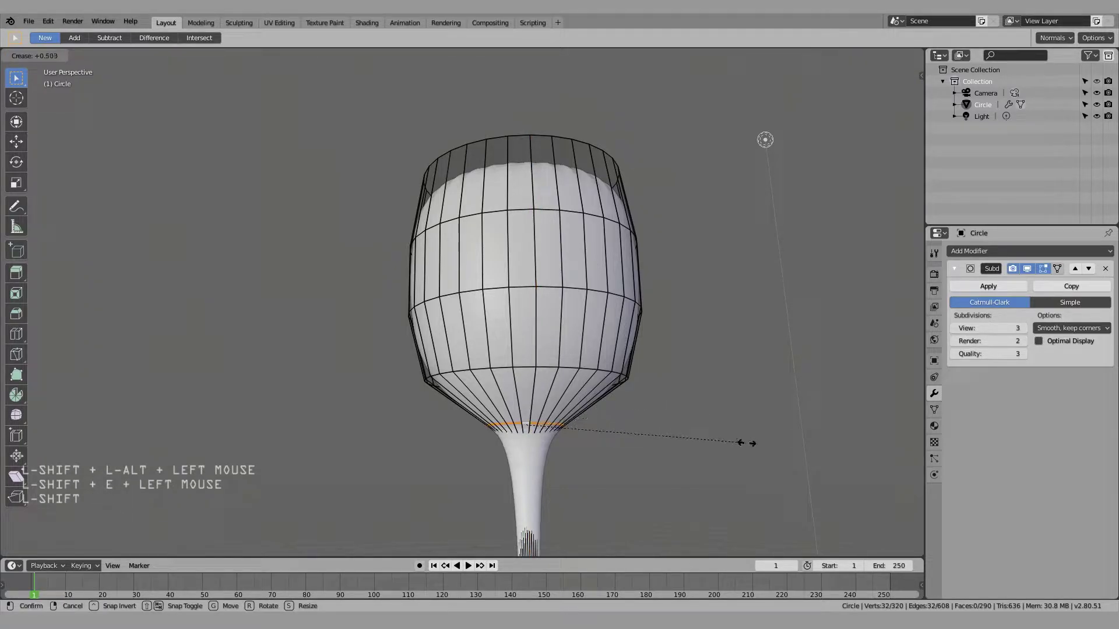
click(856, 502)
middle_drag(832, 489, 775, 443)
key(Tab)
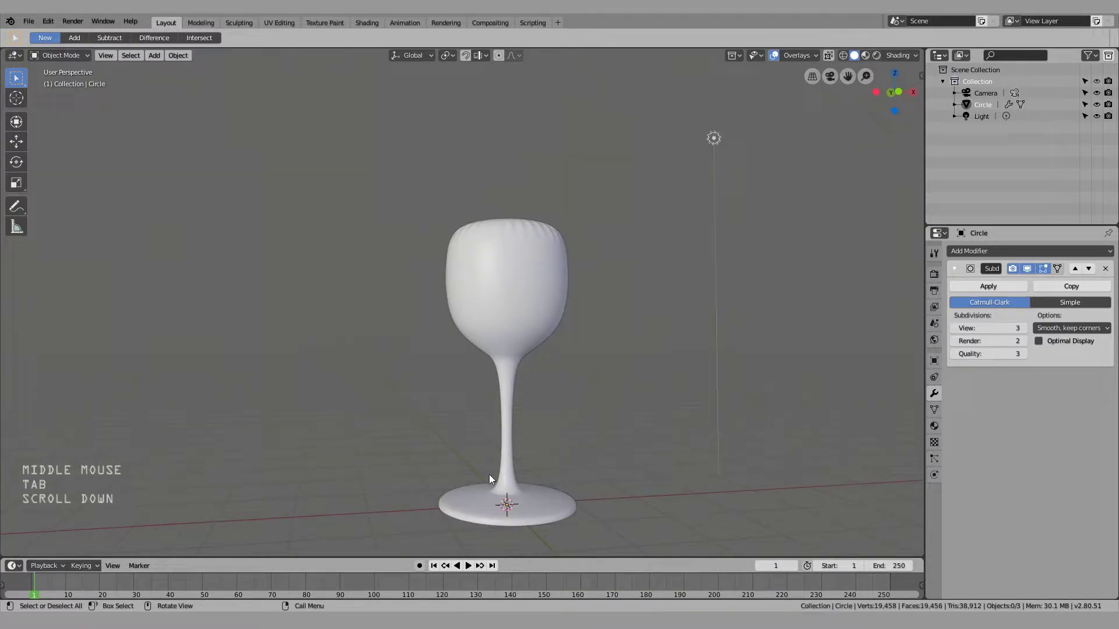
middle_drag(513, 296, 561, 352)
Delete the bowl's top cap face to open the glass
click(507, 240)
key(Tab)
click(121, 89)
scroll(553, 279, up, 3)
click(553, 278)
key(x)
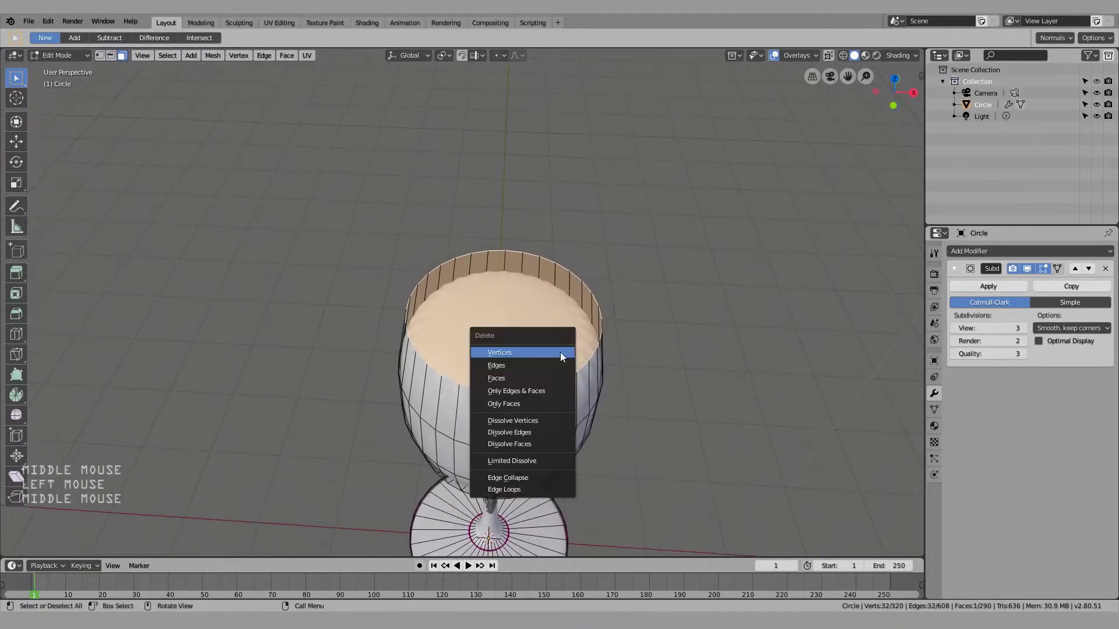
click(502, 377)
mouse_move(546, 428)
middle_down()
mouse_move(635, 382)
mouse_move(589, 361)
mouse_move(547, 407)
middle_up()
key(Tab)
Frame the glass large and centred, and open the Add Modifier menu
scroll(637, 385, down, 3)
scroll(522, 372, up, 3)
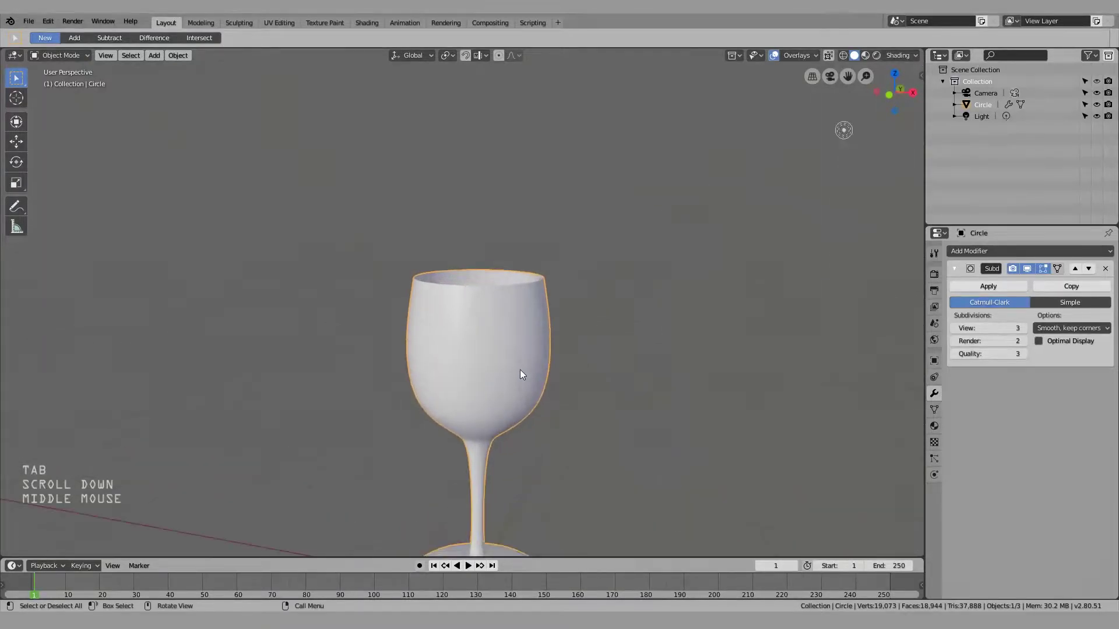
shift+middle_drag(534, 317, 864, 314)
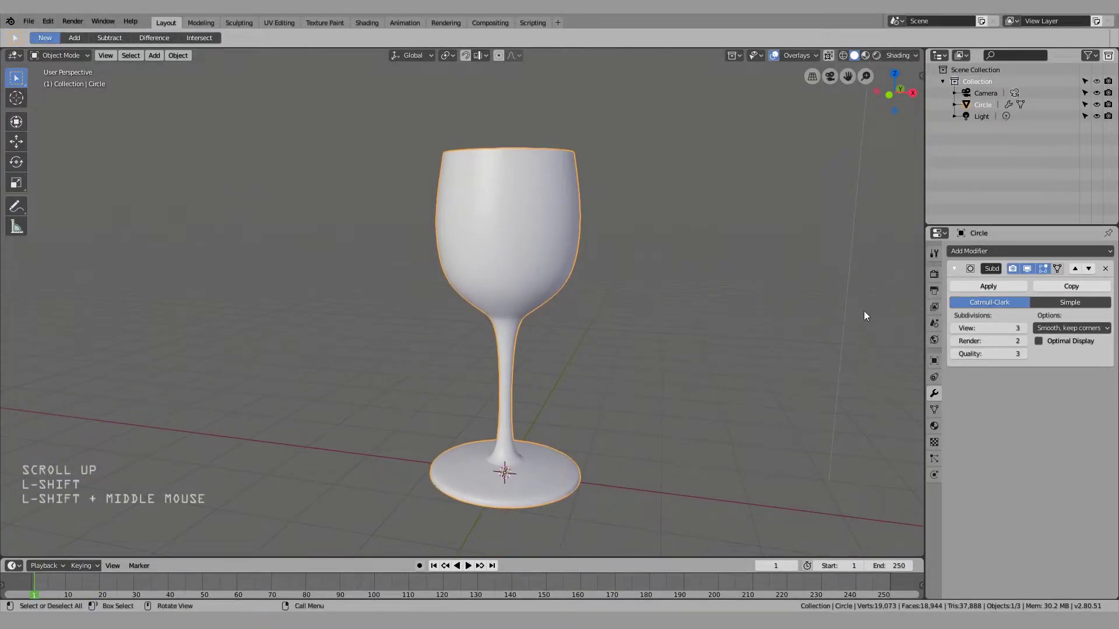
click(970, 254)
Add a Solidify modifier to the glass and view it from above
click(885, 433)
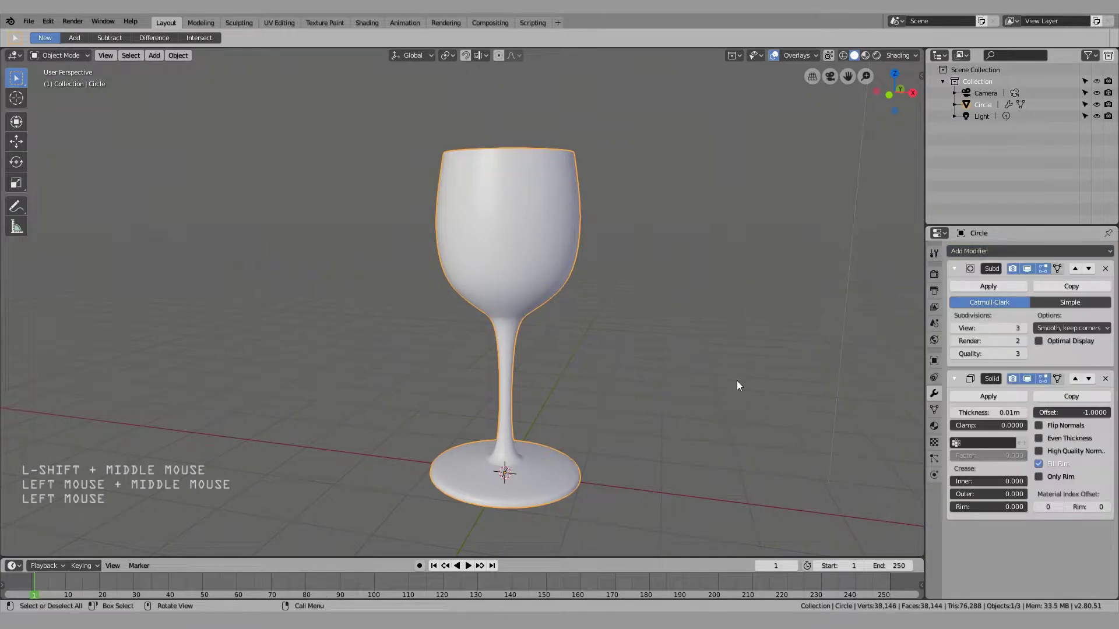
shift+middle_drag(454, 243, 454, 314)
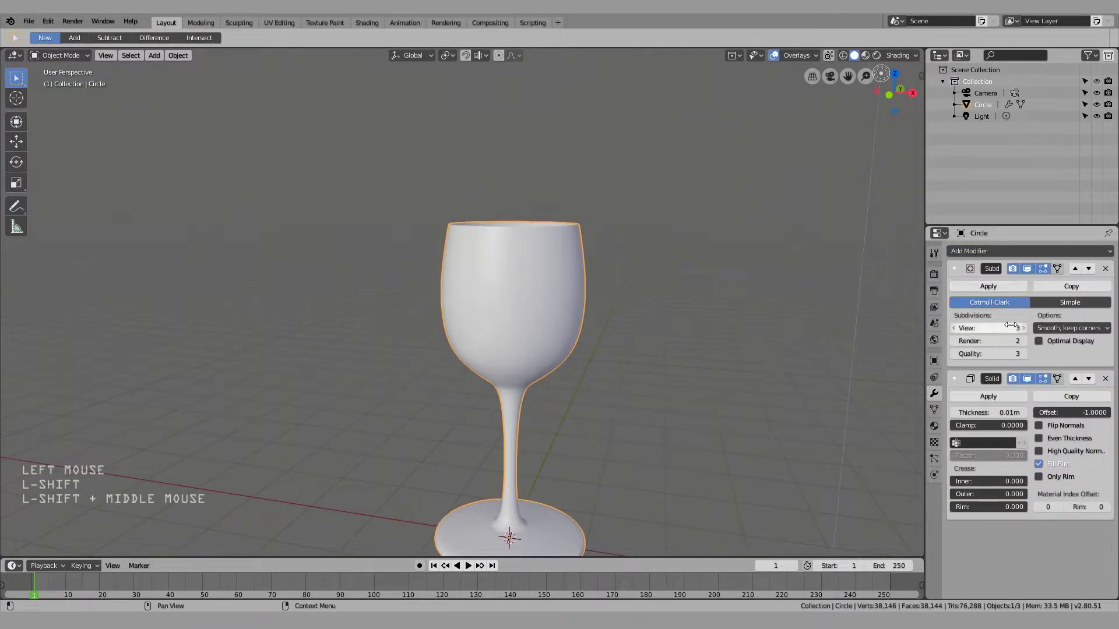
click(1002, 412)
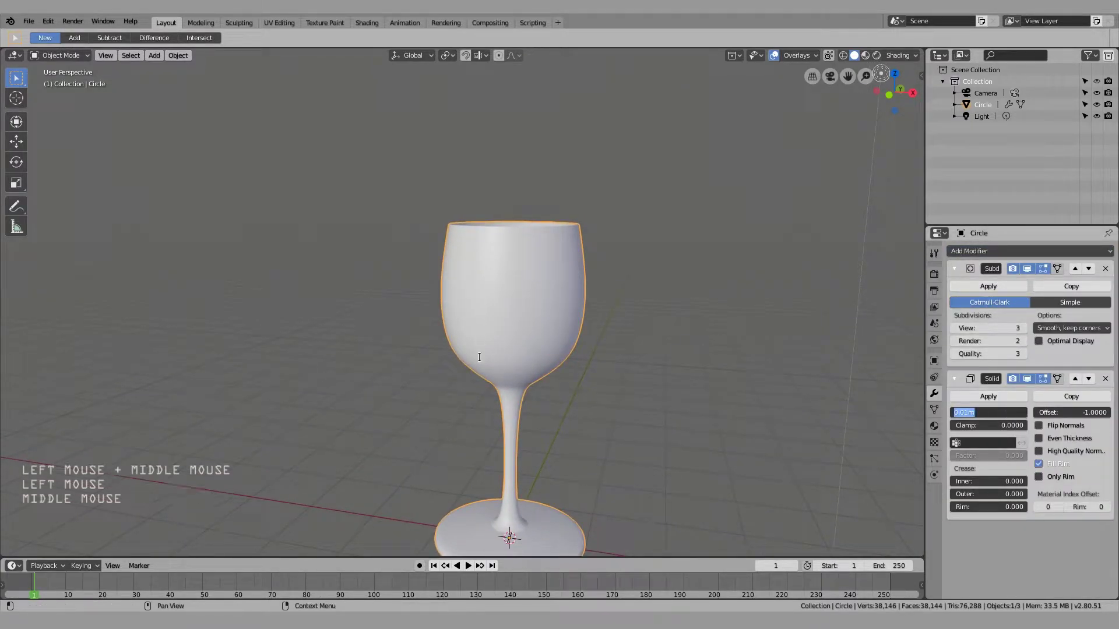
key(Escape)
middle_drag(585, 229, 566, 292)
scroll(530, 330, up, 3)
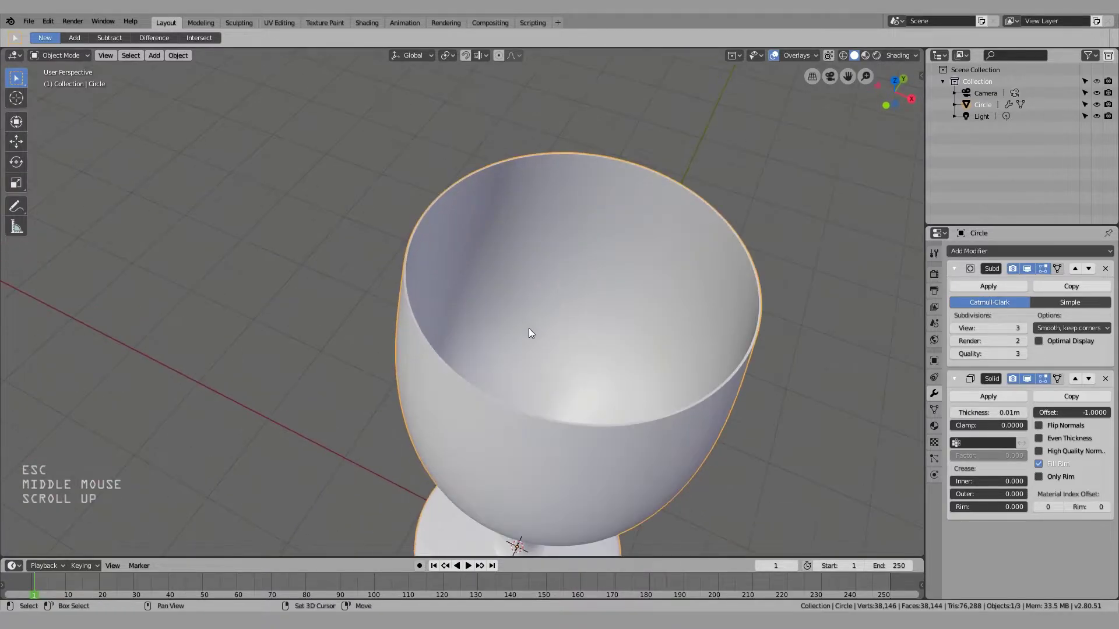
shift+middle_drag(530, 330, 620, 367)
Set the Solidify thickness to 0.1 m, then reduce it to 0.05 m
click(993, 413)
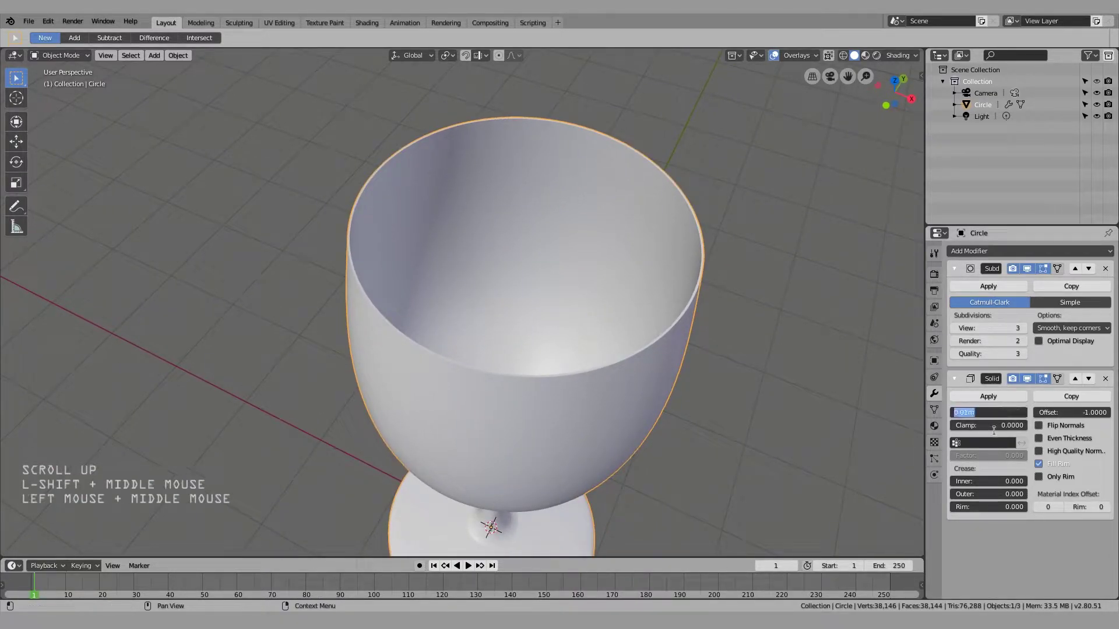
text(.1)
key(Return)
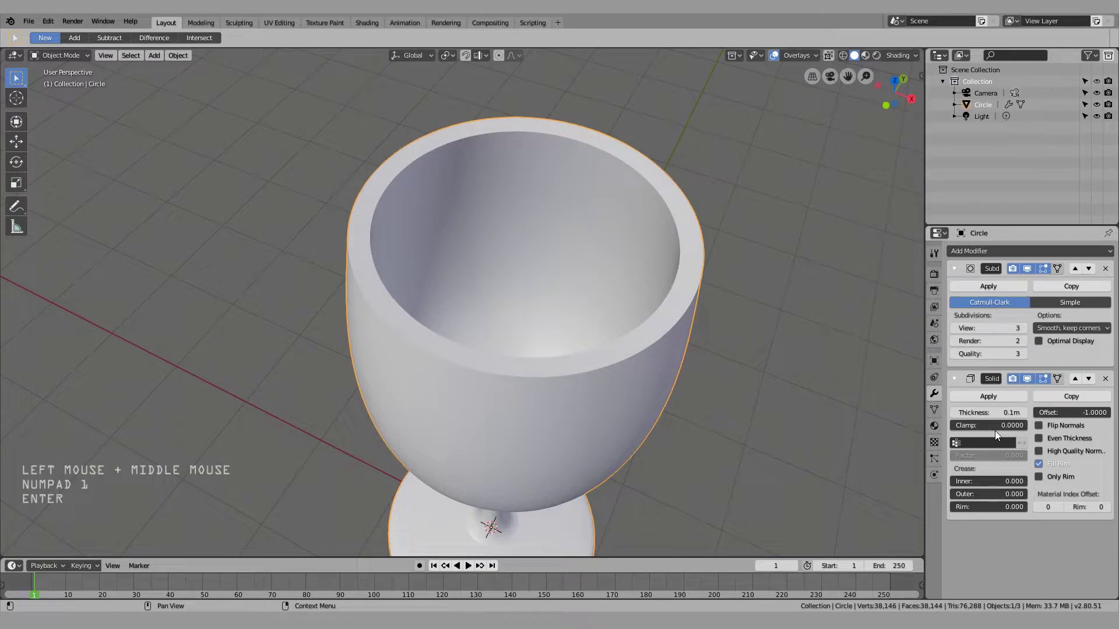
click(999, 412)
text(.05)
key(Return)
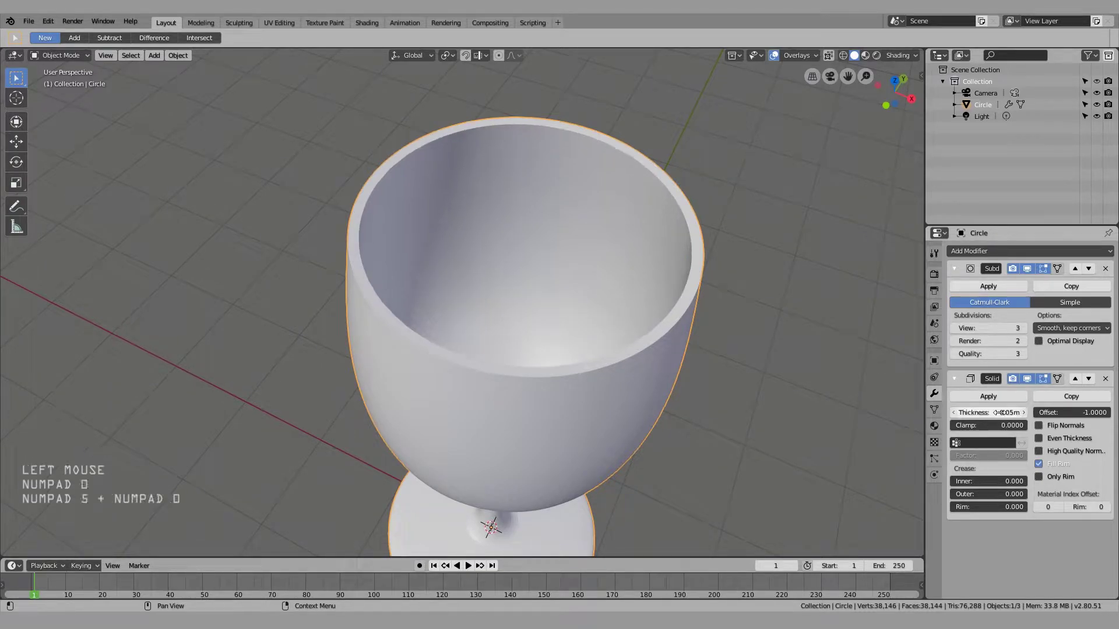
Inspect the 0.05 m walls from the side, camera and front views
middle_drag(476, 401, 579, 373)
click(742, 407)
scroll(742, 407, down, 4)
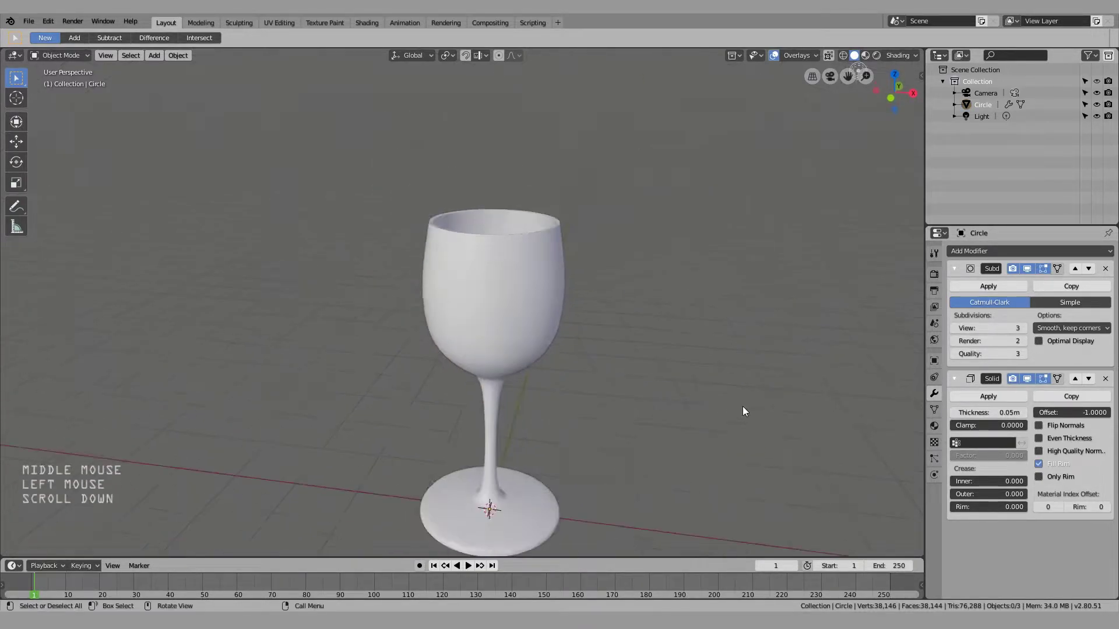
middle_drag(742, 407, 515, 387)
key(KP_0)
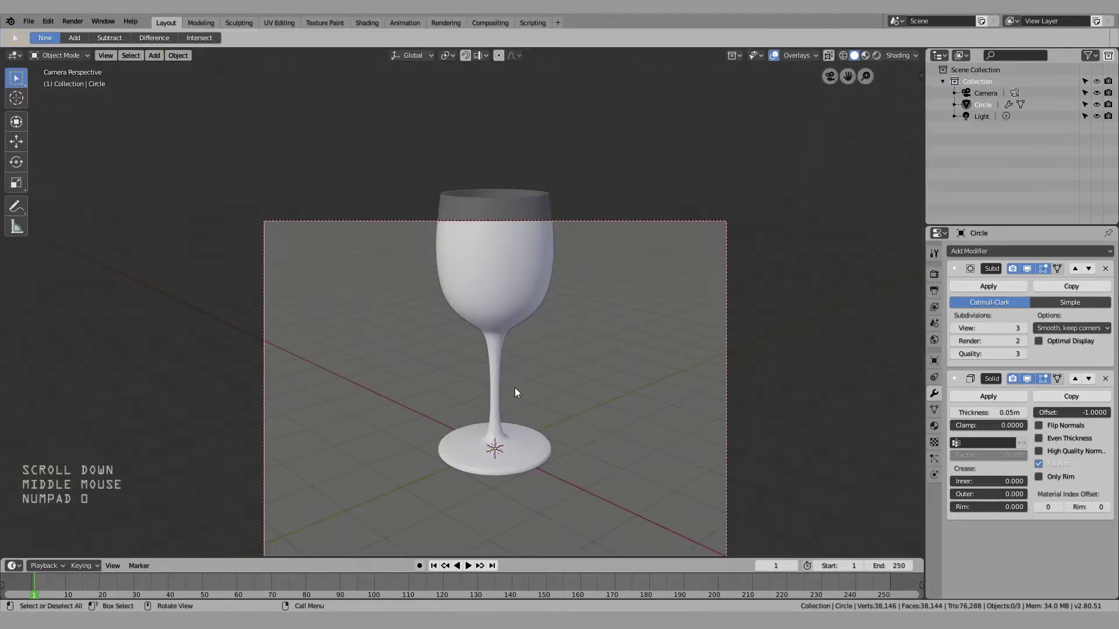
key(KP_1)
scroll(515, 387, up, 3)
scroll(488, 378, down, 3)
Return to a low perspective side view with the wine glass selected
key(Tab)
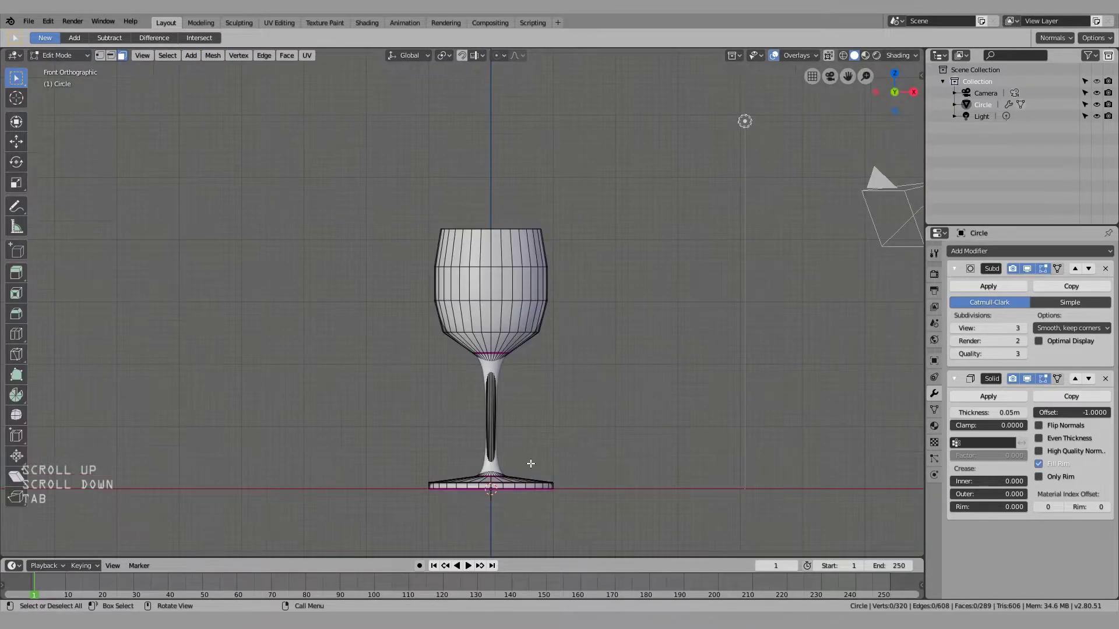
key(Tab)
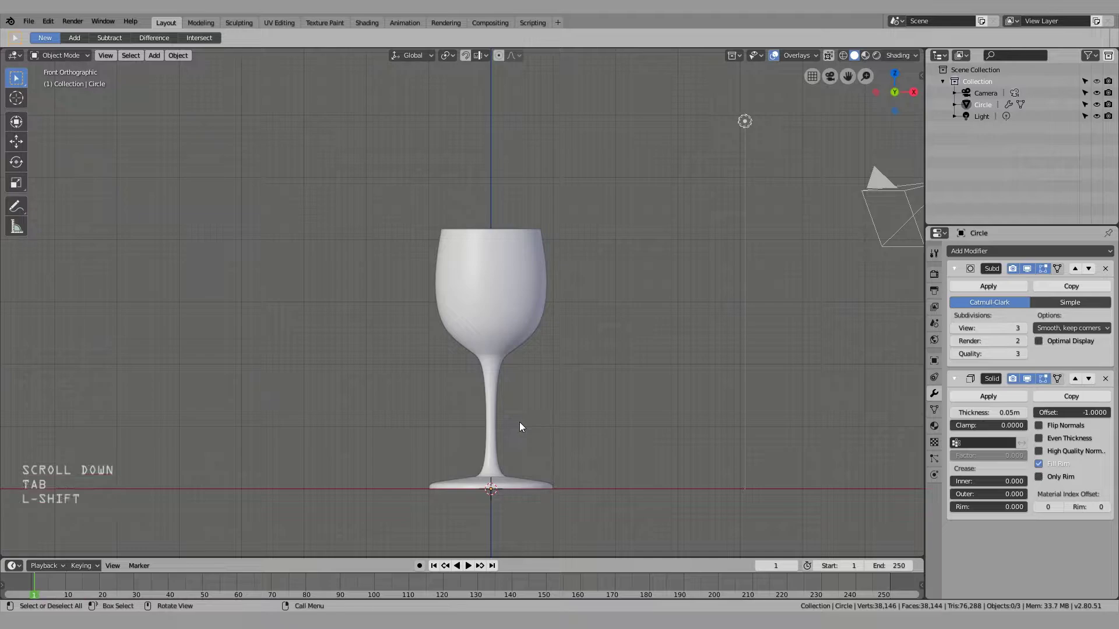
middle_drag(520, 422, 499, 308)
click(499, 309)
middle_drag(522, 379, 528, 364)
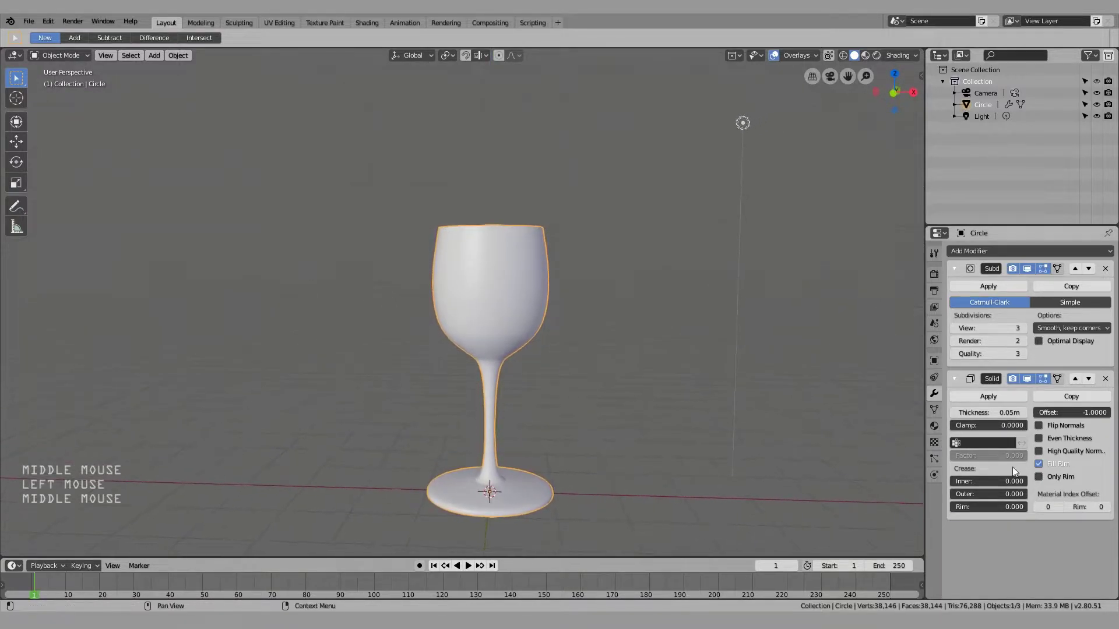
Create a new material for the glass with a Glass BSDF surface
click(934, 426)
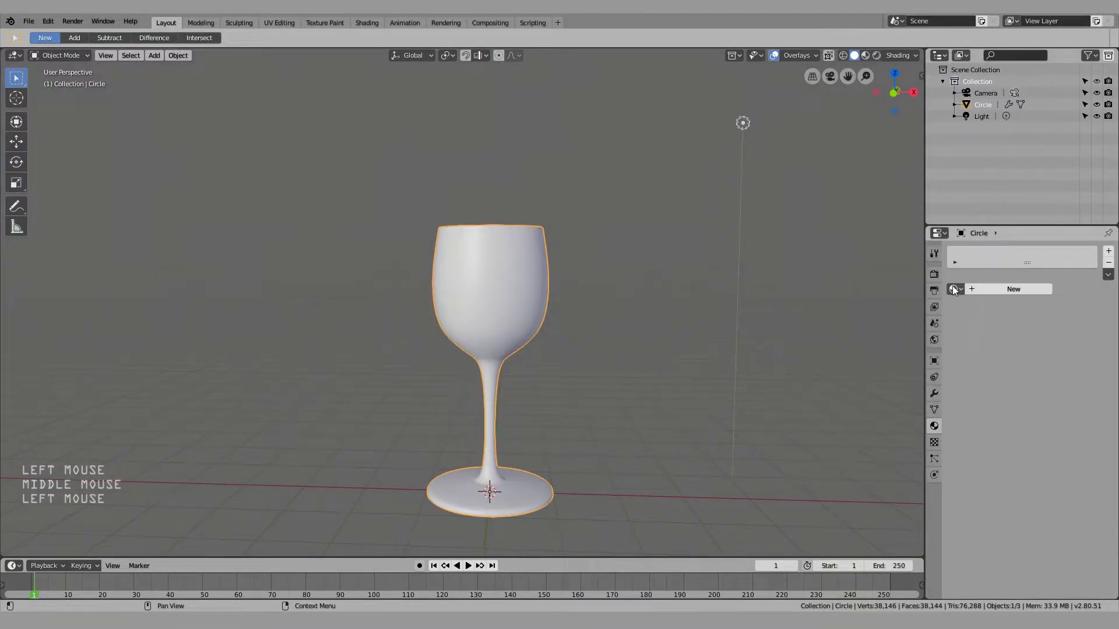
click(974, 288)
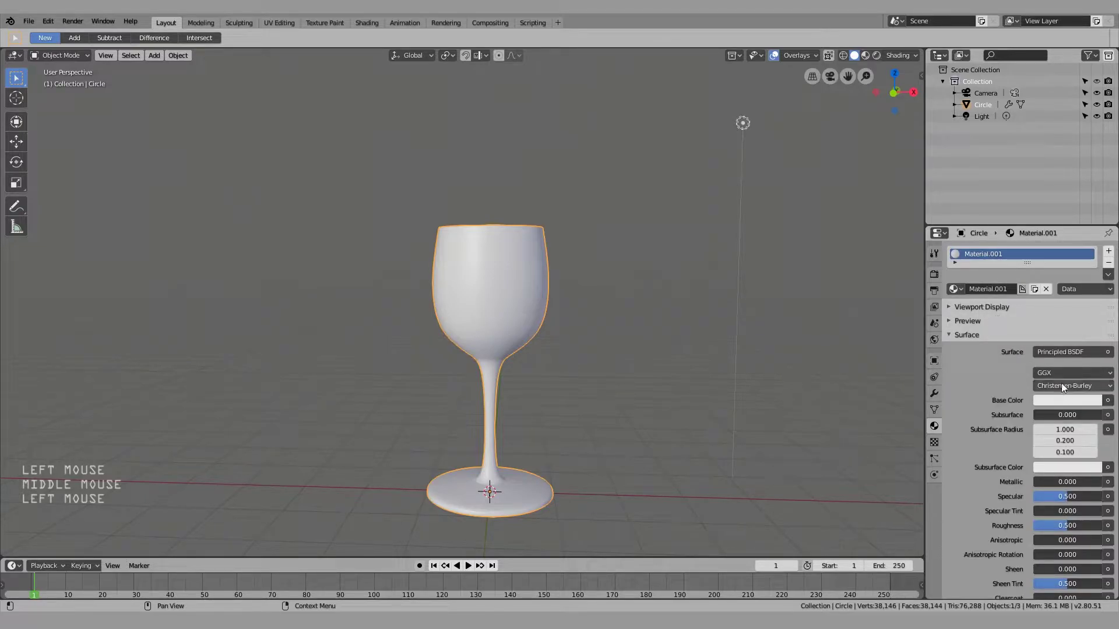
click(1059, 352)
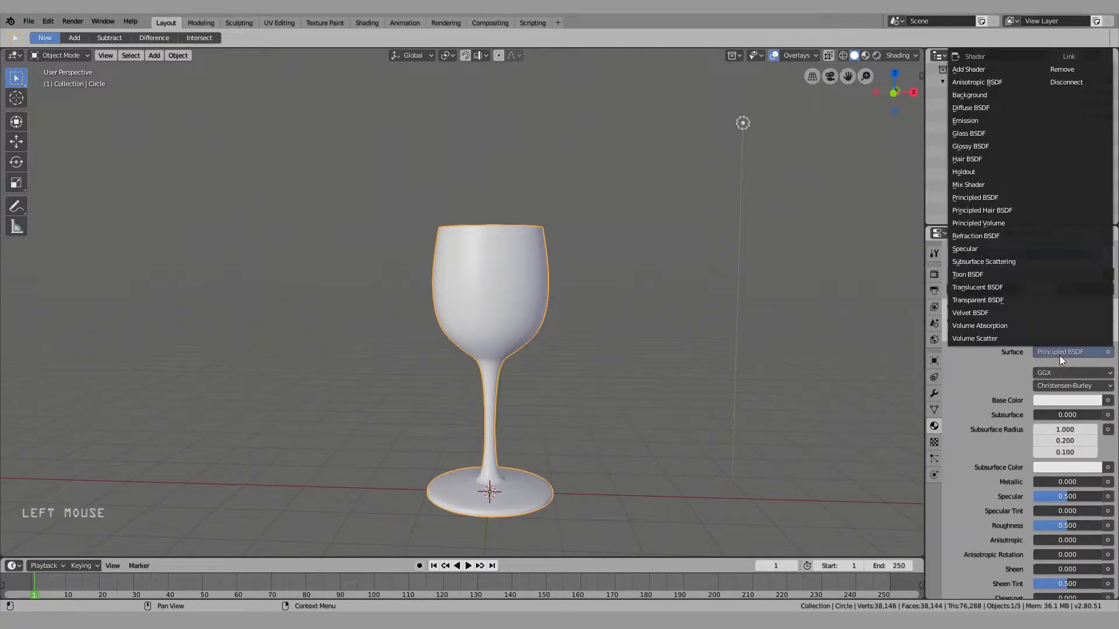
click(974, 133)
Preview the Glass BSDF glass in rendered shading, then return to solid
mouse_move(729, 412)
shift+middle_down()
mouse_move(538, 388)
mouse_move(585, 379)
shift+middle_up()
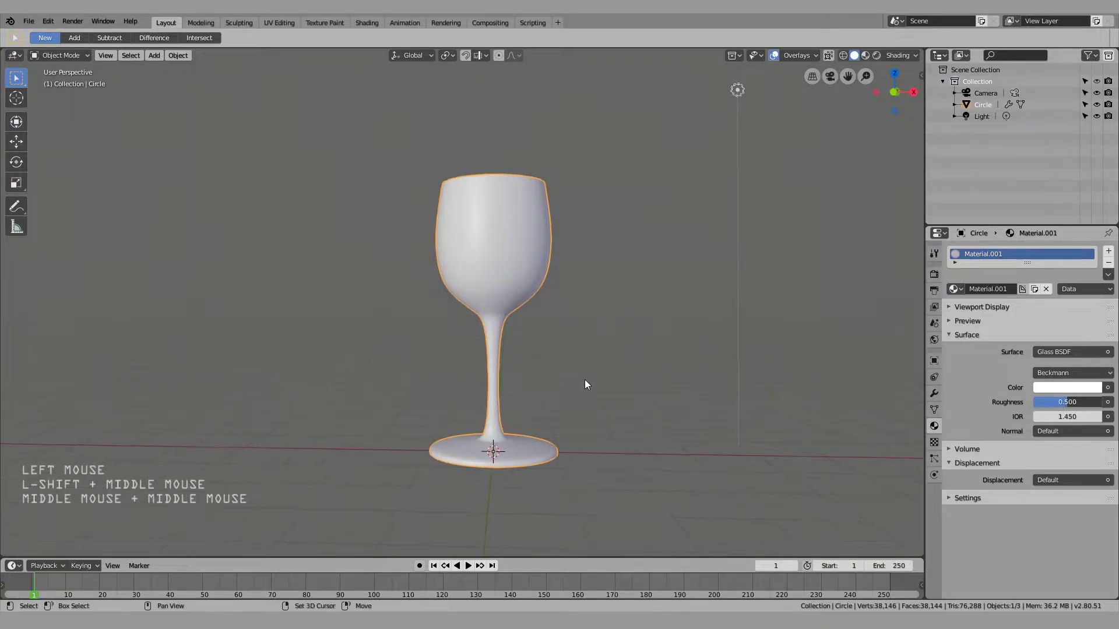
key(shift+z)
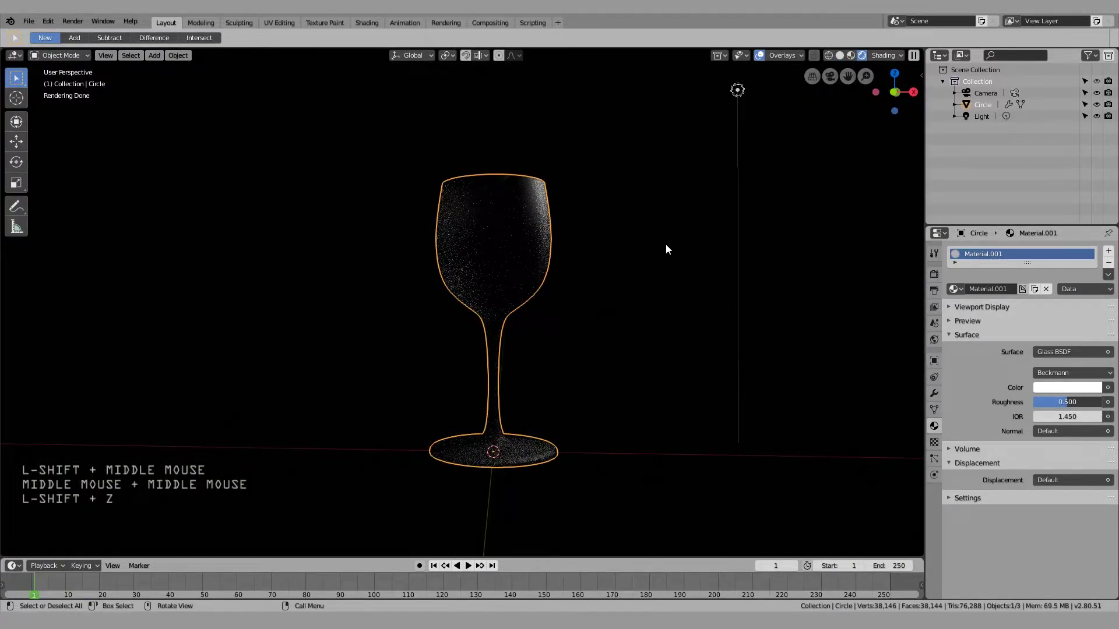
key(shift+z)
scroll(585, 397, down, 2)
middle_drag(616, 295, 572, 370)
key(Tab)
key(Tab)
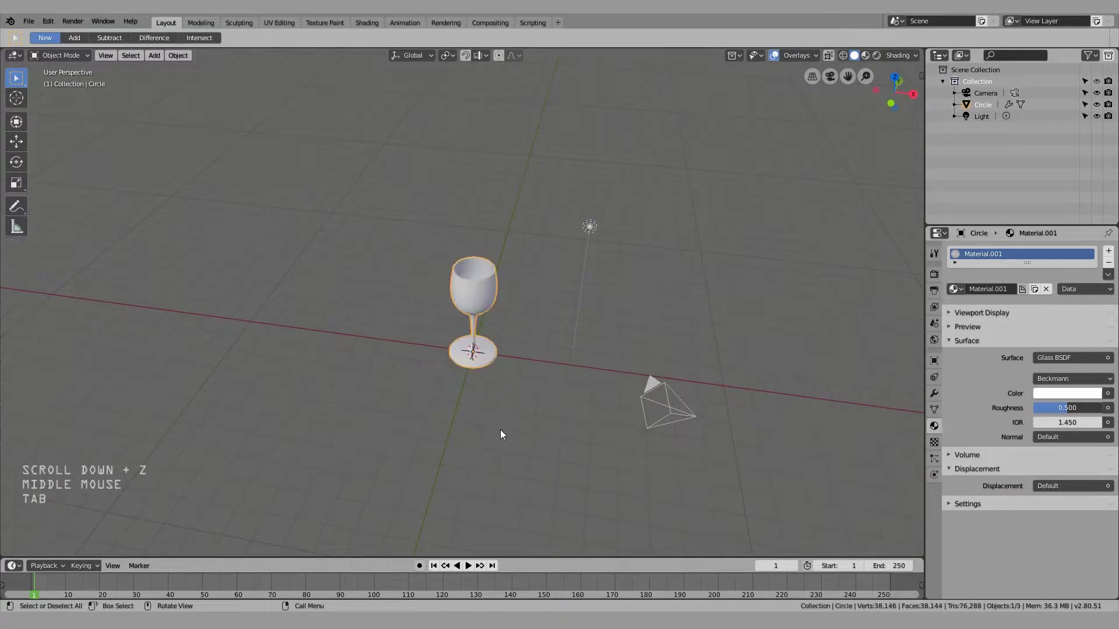
Add a plane under the glass and scale it up by 8
click(501, 425)
key(shift+a)
mouse_move(494, 386)
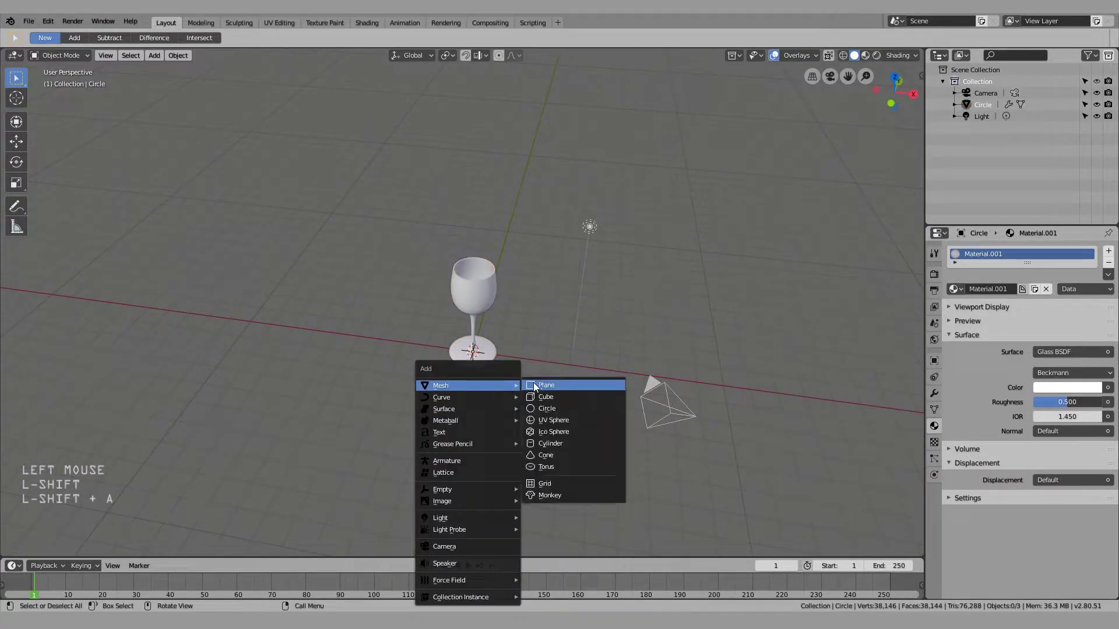
click(534, 384)
text(s8)
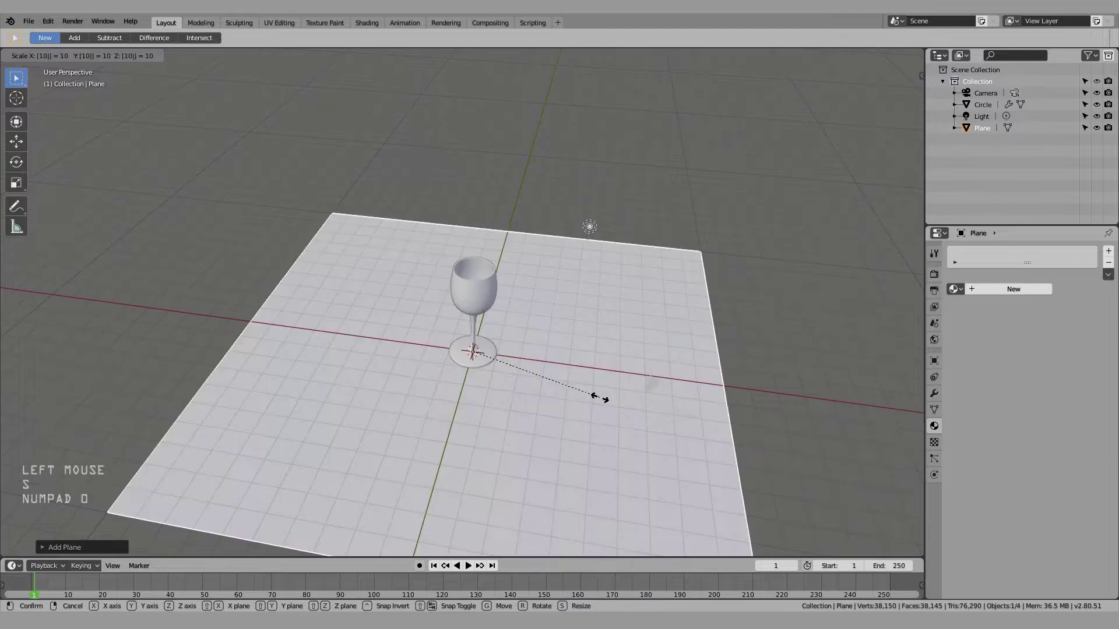
key(Return)
Give the plane a new material, Material.002, with a black base colour
key(Tab)
middle_drag(600, 400, 909, 350)
click(1013, 303)
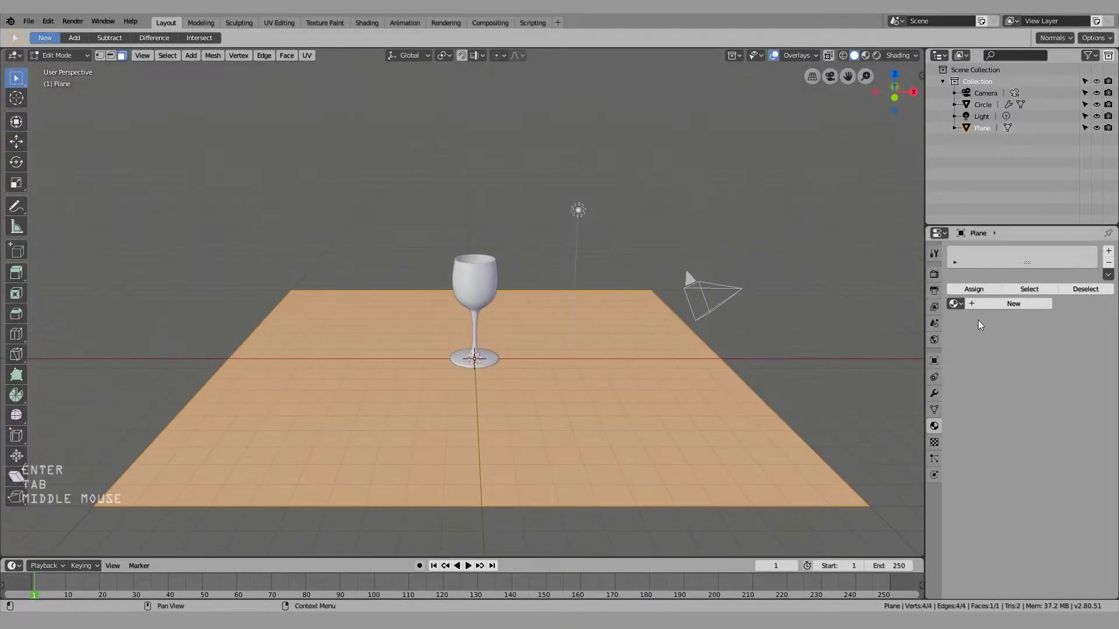
click(1067, 415)
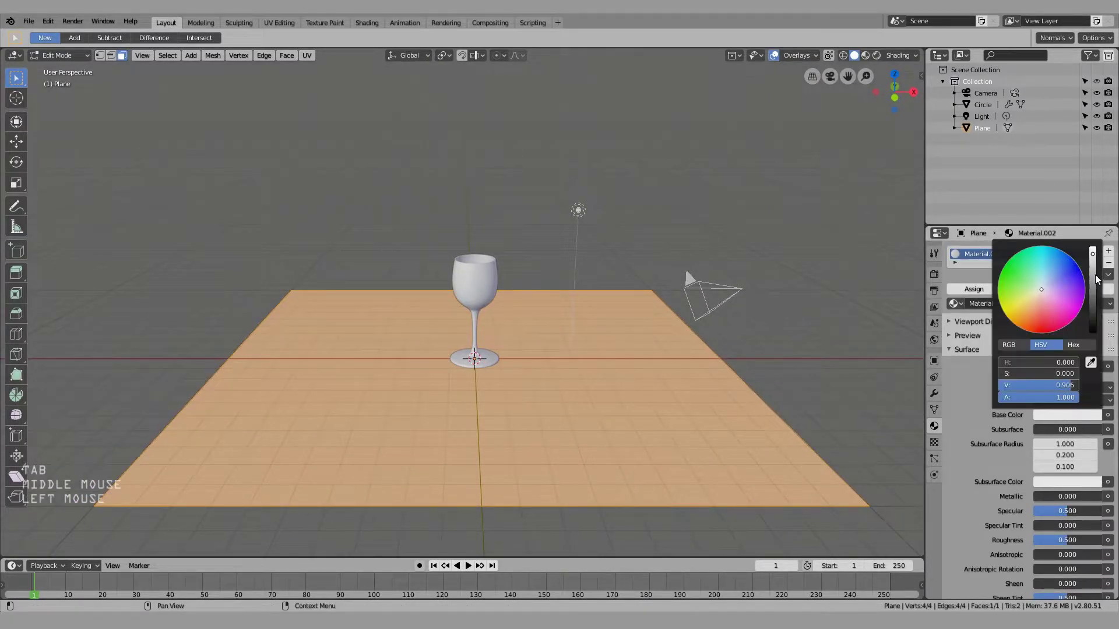
drag(1094, 279, 1092, 333)
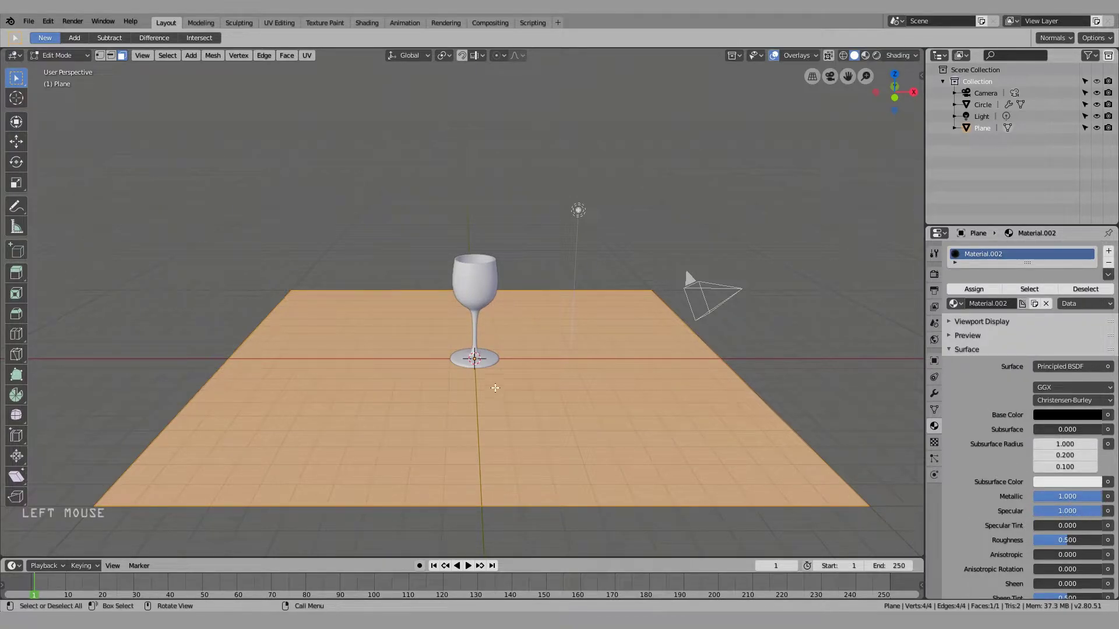
Return to Object Mode and preview the scene in rendered shading
mouse_move(495, 388)
middle_down()
mouse_move(516, 291)
mouse_move(514, 327)
middle_up()
click(516, 291)
key(Tab)
scroll(508, 337, up, 3)
key(shift+z)
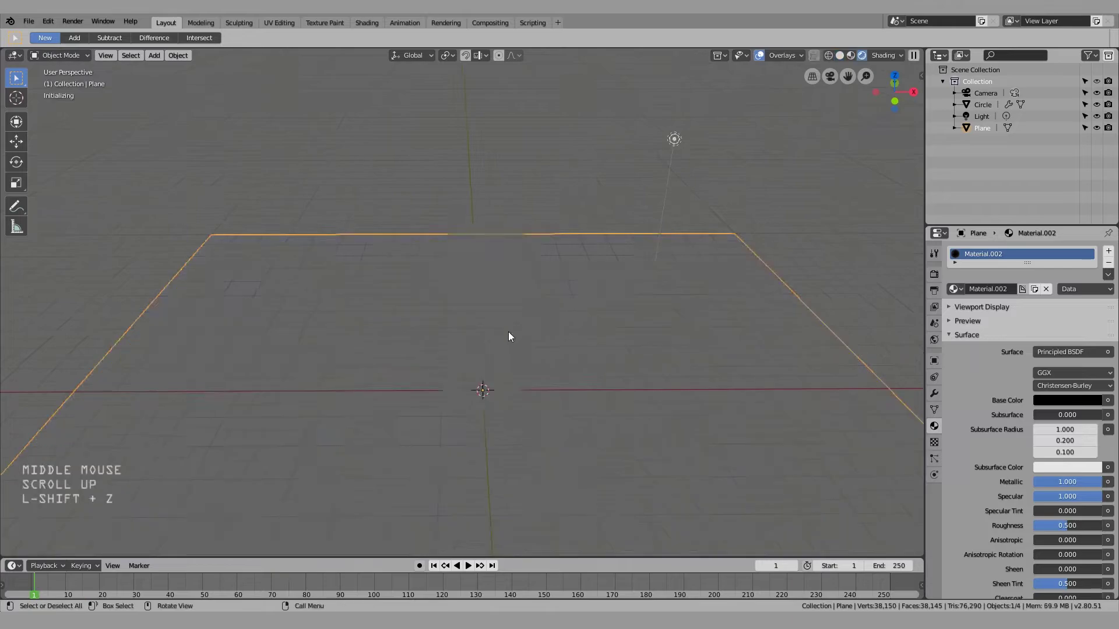
mouse_move(509, 398)
middle_down()
mouse_move(492, 342)
mouse_move(557, 329)
middle_up()
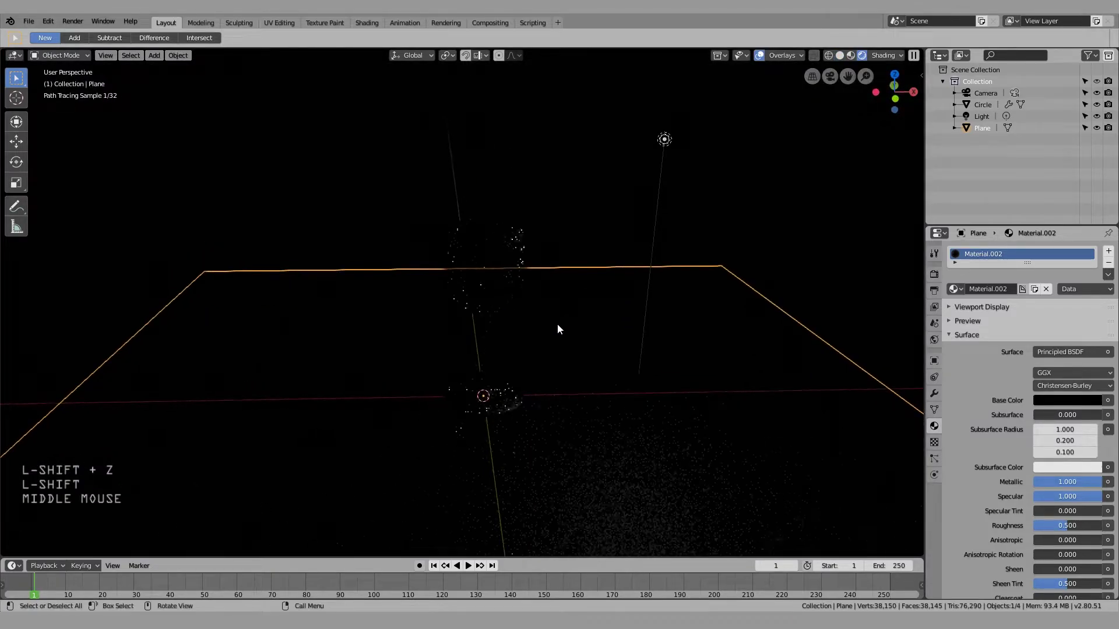
Lighten the World background colour to a mid grey with Value 0.587
click(935, 308)
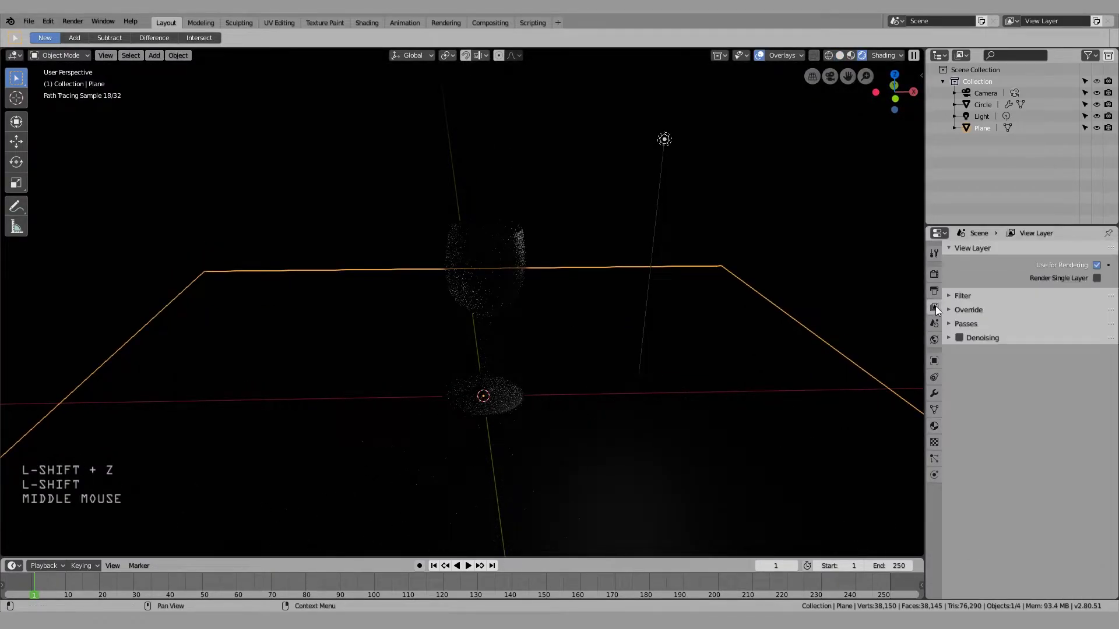
click(933, 339)
click(1051, 350)
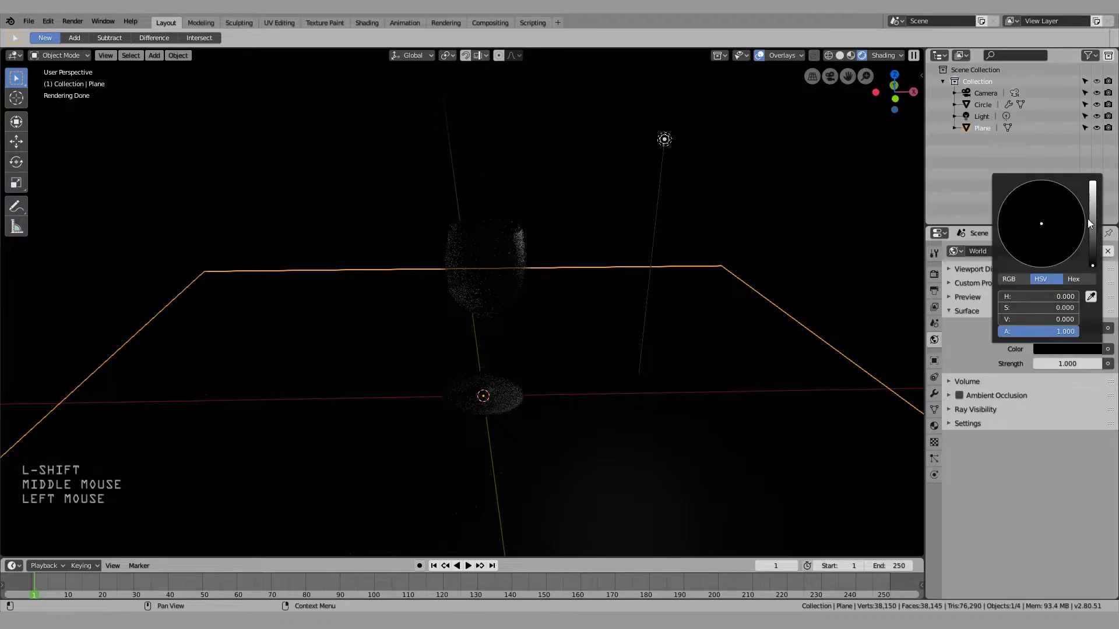
click(1091, 222)
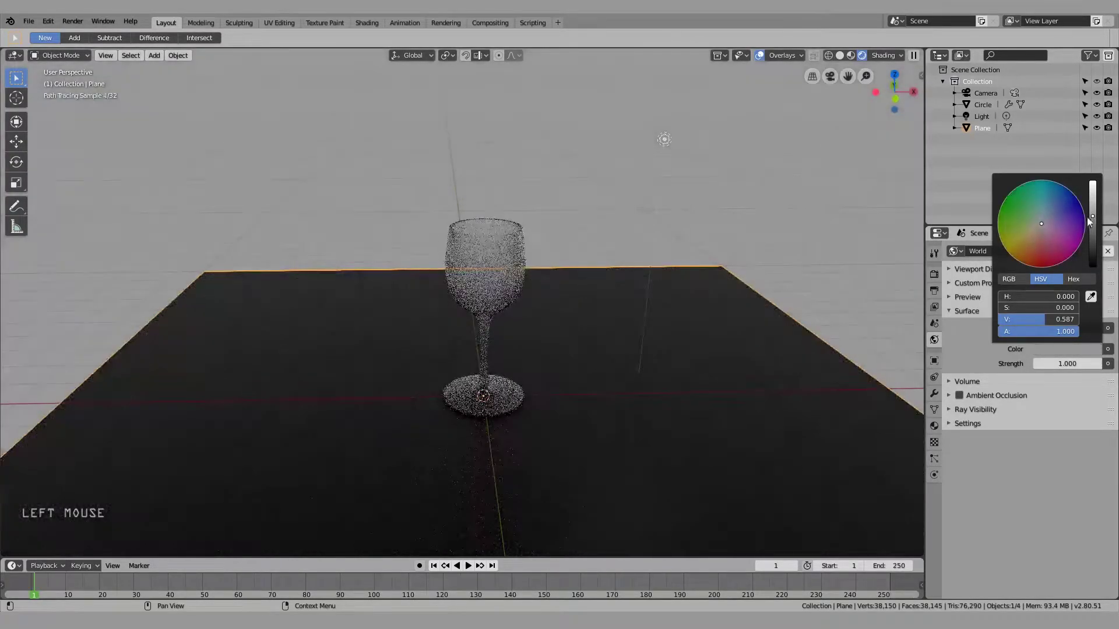
click(488, 218)
middle_drag(548, 274, 553, 286)
scroll(537, 401, up, 3)
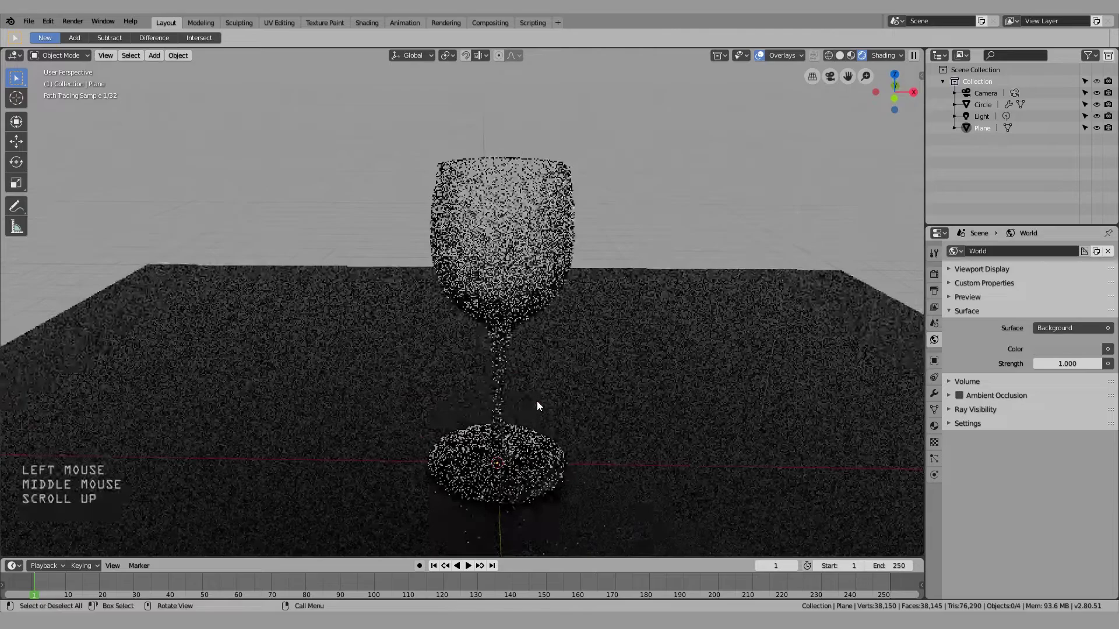
Set the glass material's Roughness to 0 and check it in rendered view
key(shift+z)
click(502, 242)
click(933, 425)
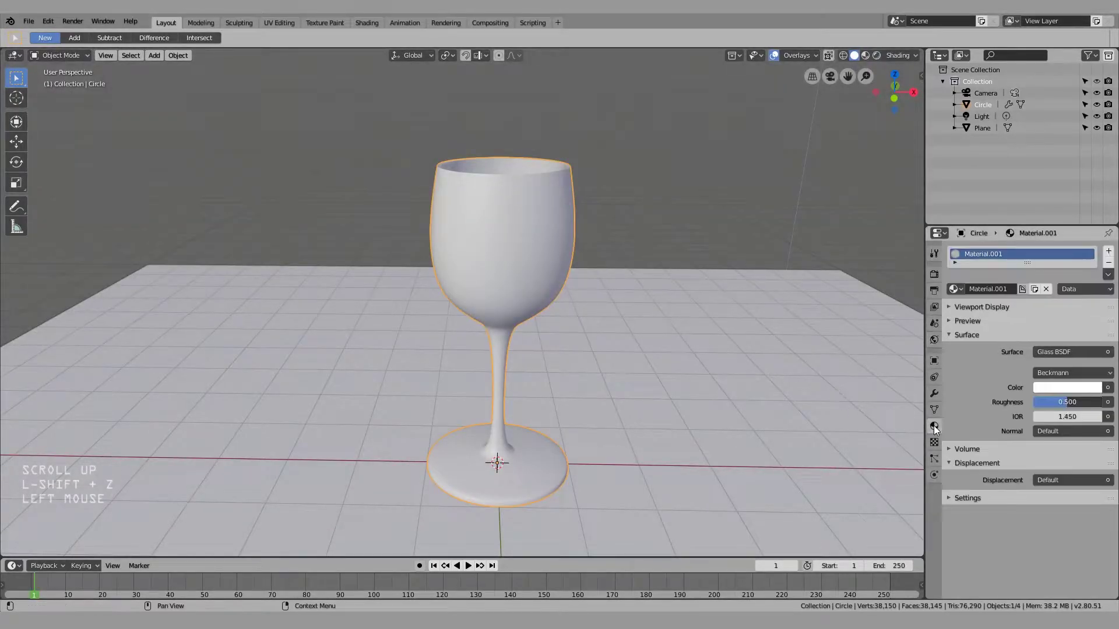
middle_drag(897, 417, 789, 404)
key(shift+z)
drag(1072, 402, 1035, 402)
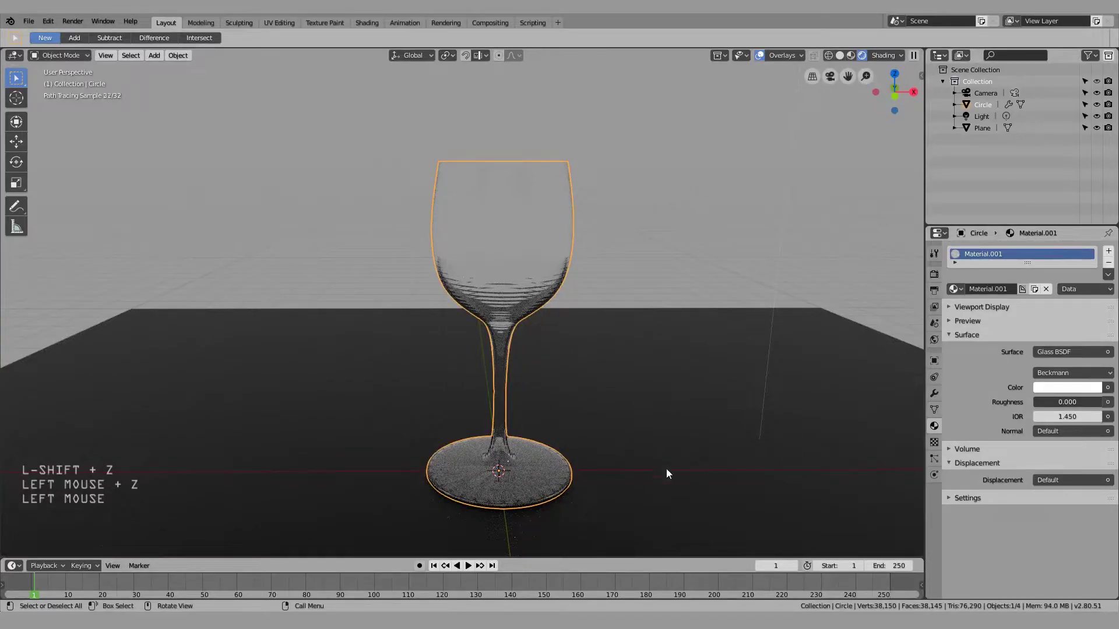
shift+middle_drag(482, 503, 513, 362)
scroll(533, 465, up, 2)
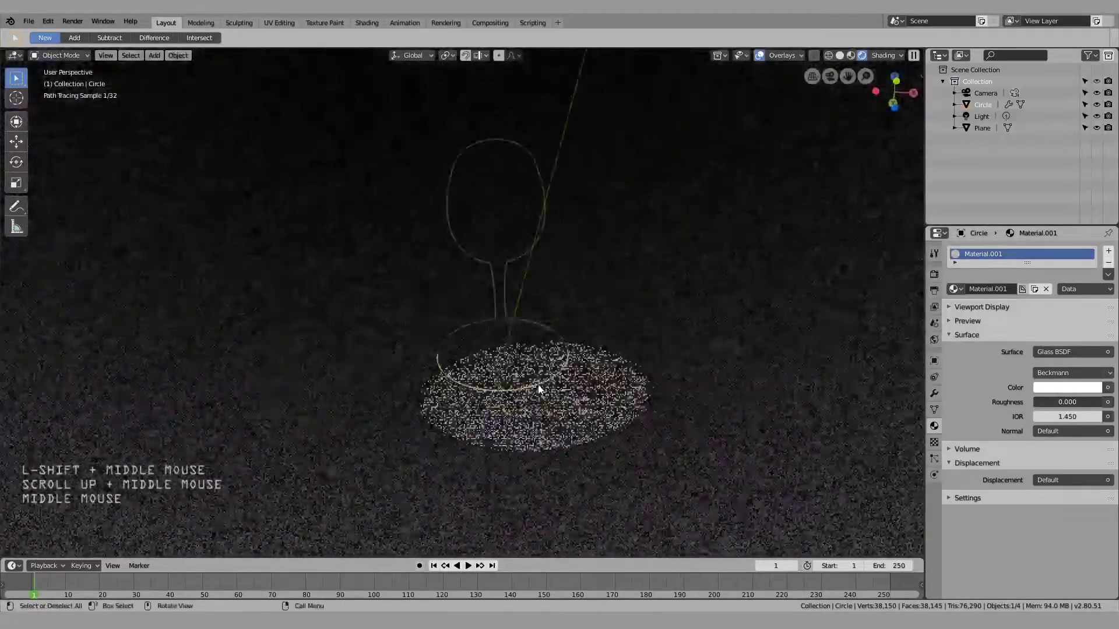
scroll(505, 352, down, 2)
Nudge the glass slightly along Z using a fine-step move
key(Tab)
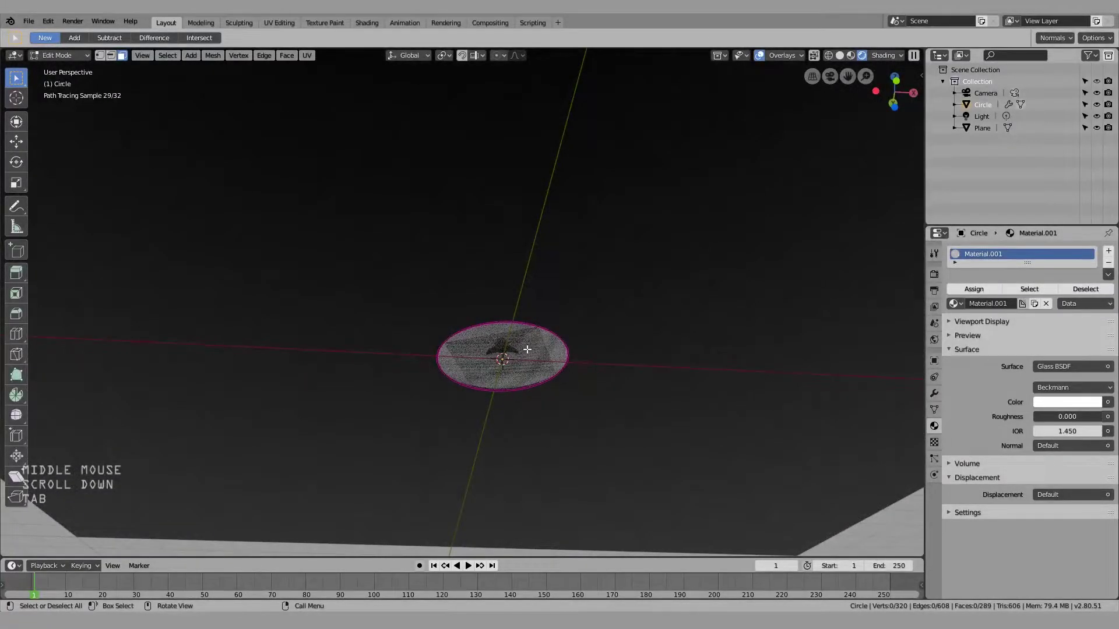
key(Tab)
middle_drag(555, 277, 533, 360)
scroll(534, 360, up, 3)
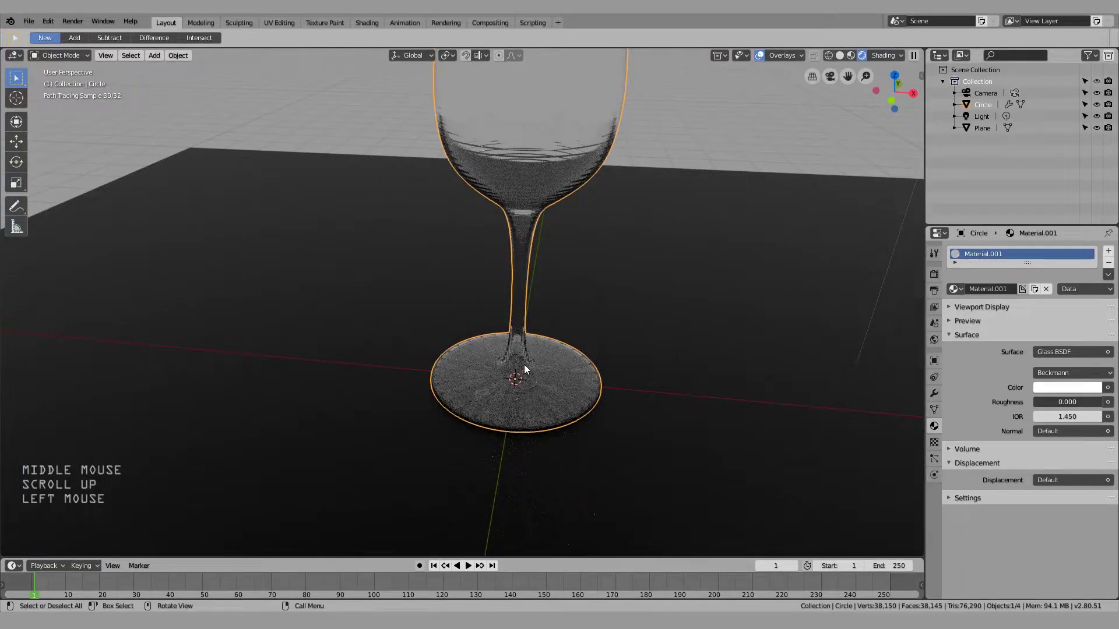
key(g)
key(z)
key(shift)
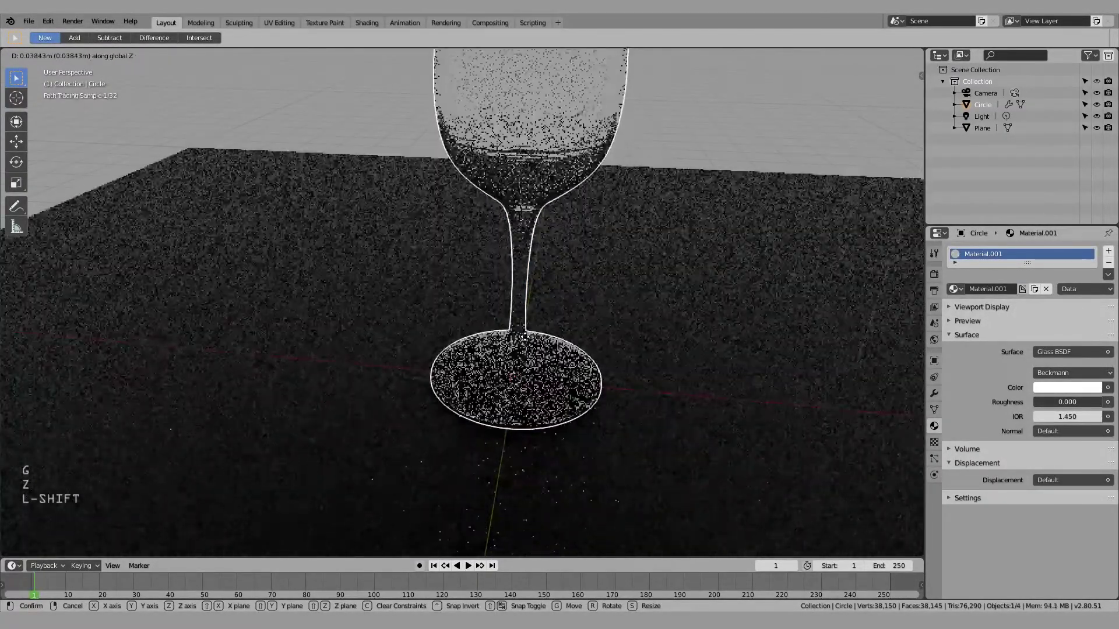
shift+click(547, 336)
middle_drag(542, 326, 559, 352)
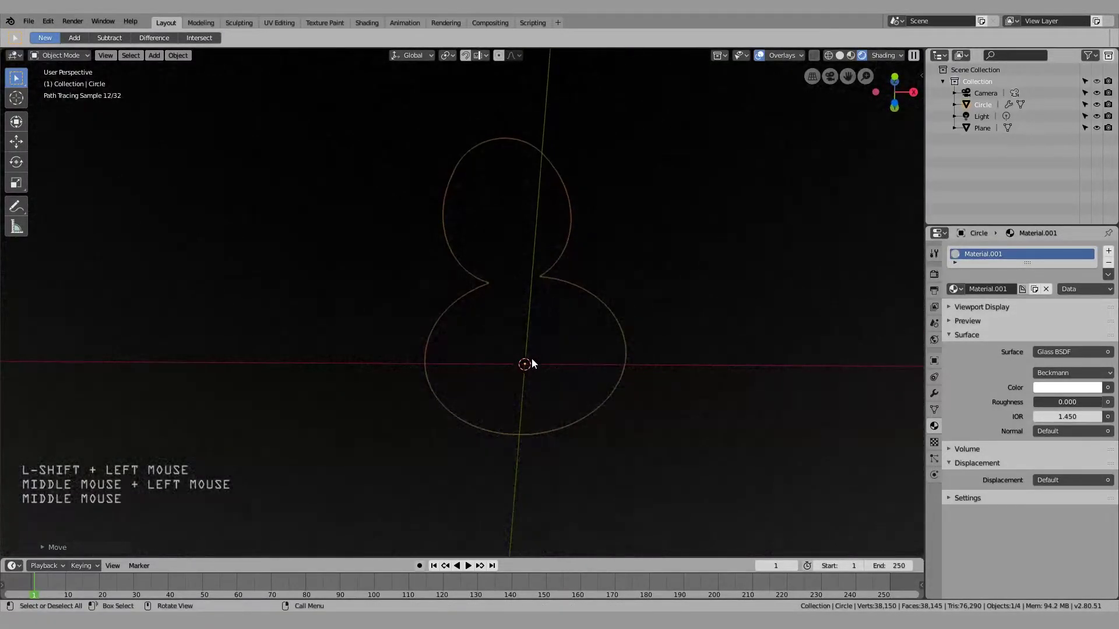
Fine-tune the glass's height along Z so it rests on the floor
key(g)
key(z)
key(shift)
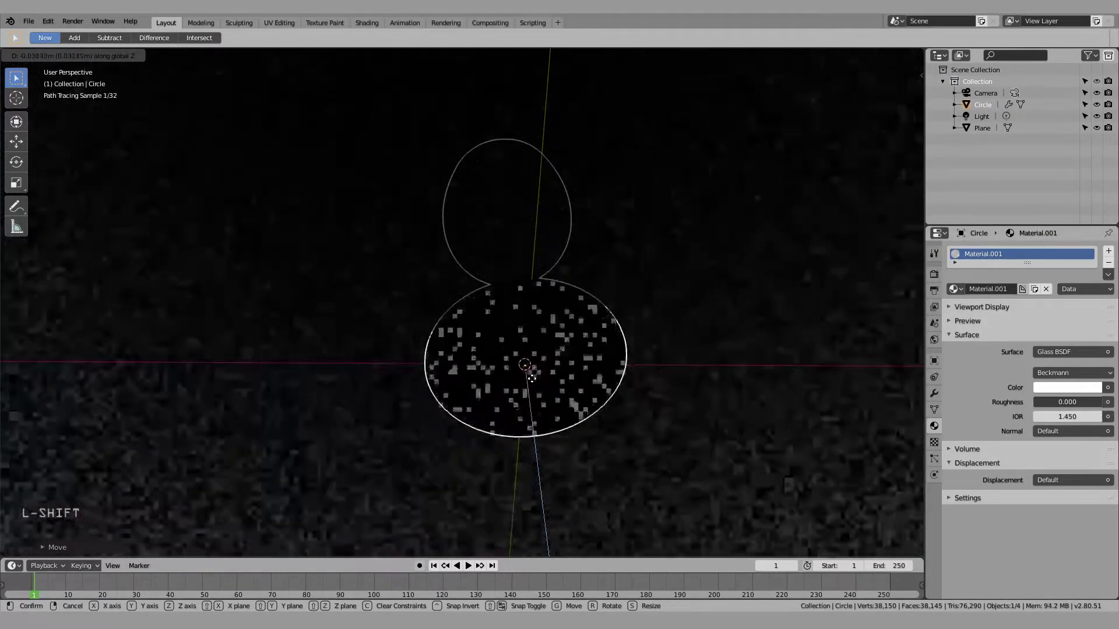
click(516, 363)
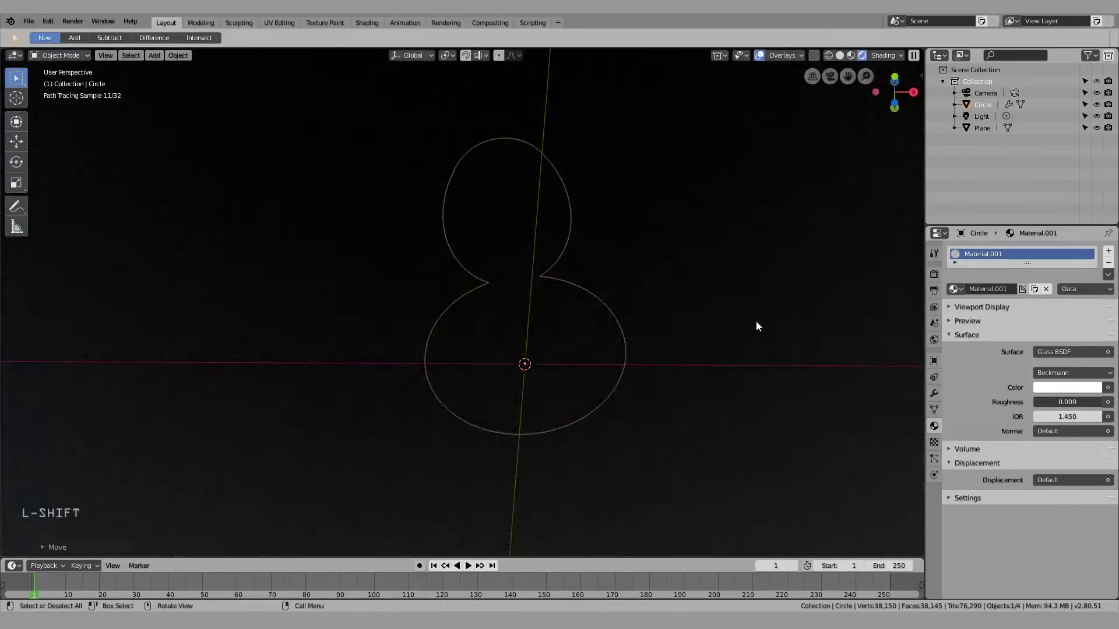
middle_drag(757, 321, 697, 362)
Select the glass and enter Edit Mode in solid shading, looking into the bowl
click(687, 213)
middle_drag(687, 212, 718, 193)
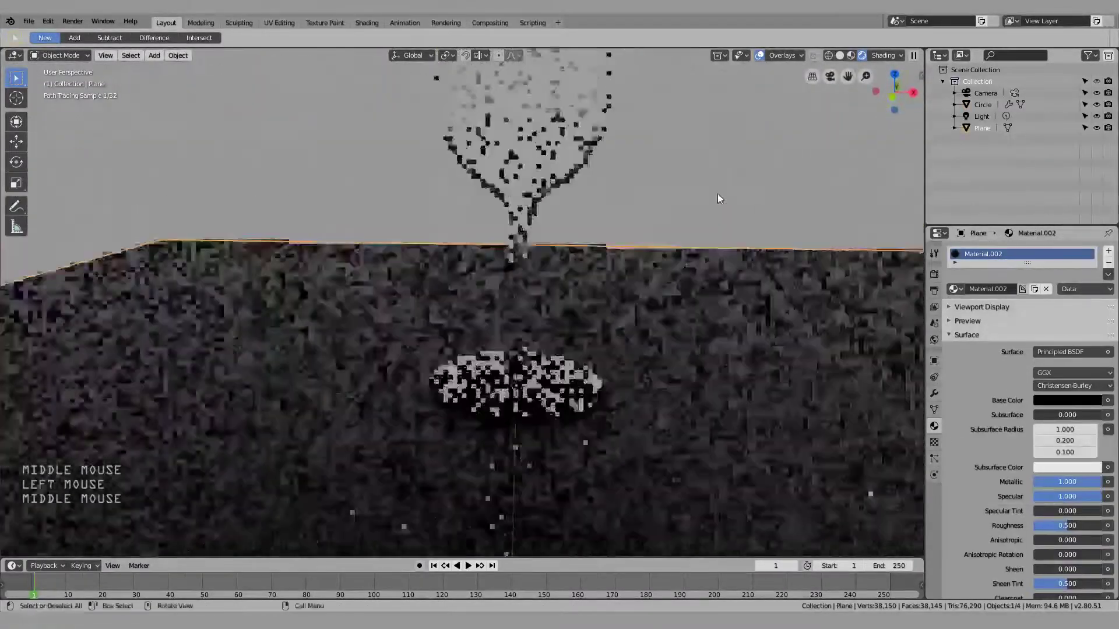
click(514, 150)
middle_drag(642, 204, 527, 257)
key(Tab)
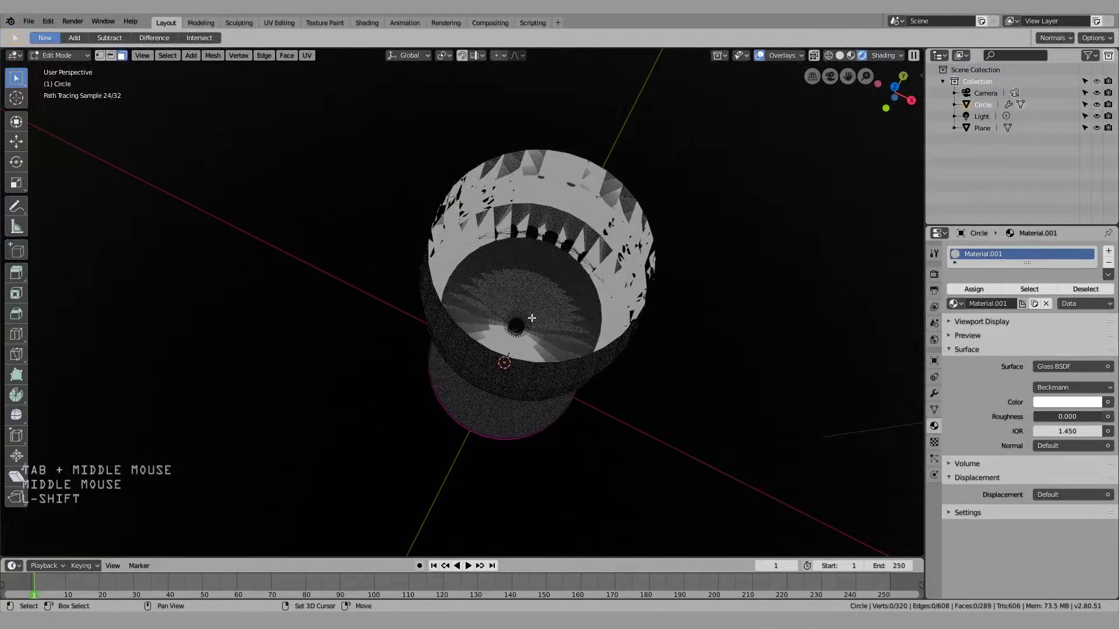
key(shift+z)
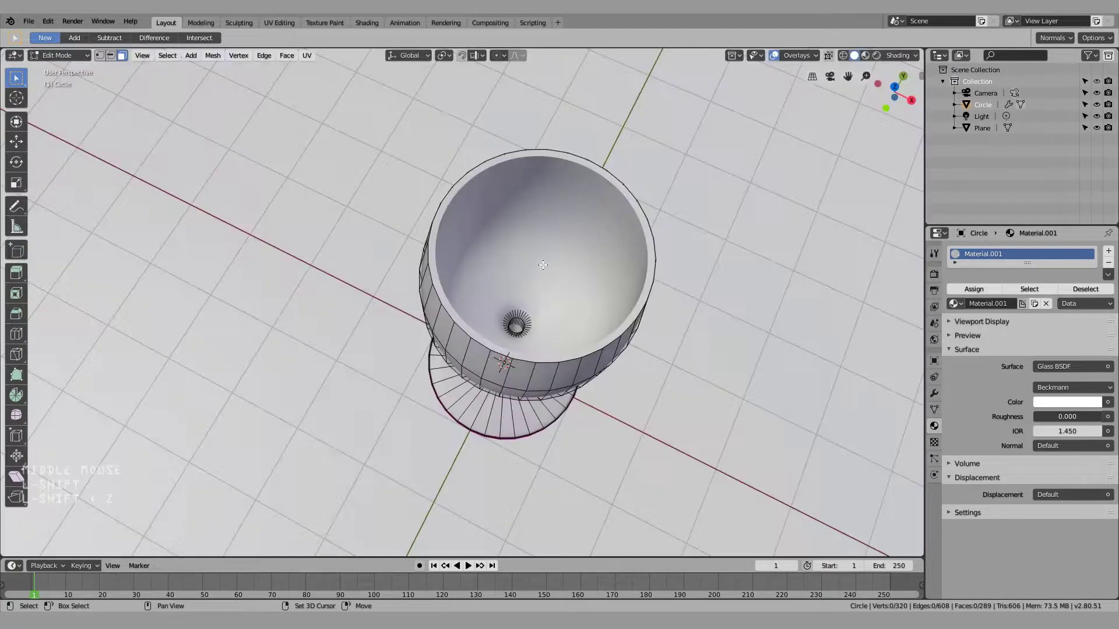
middle_drag(521, 320, 500, 292)
scroll(513, 326, up, 5)
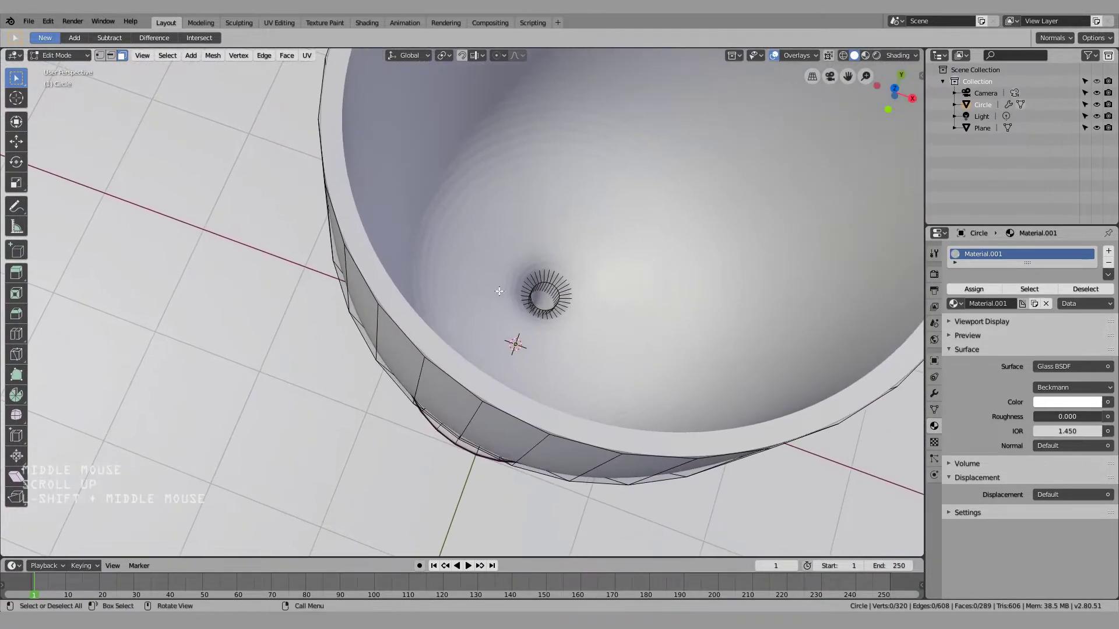
Select the edge loop around the bowl's bottom hole, fill it with a face, and exit Edit Mode
click(371, 328)
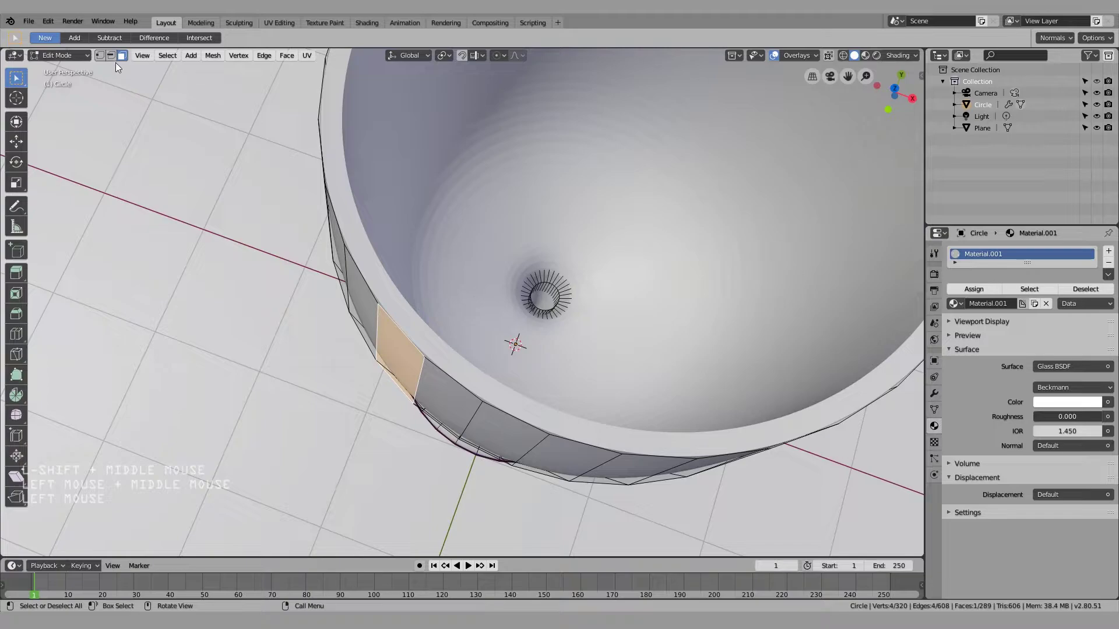
key(alt+a)
scroll(578, 310, up, 4)
shift+middle_drag(578, 310, 478, 320)
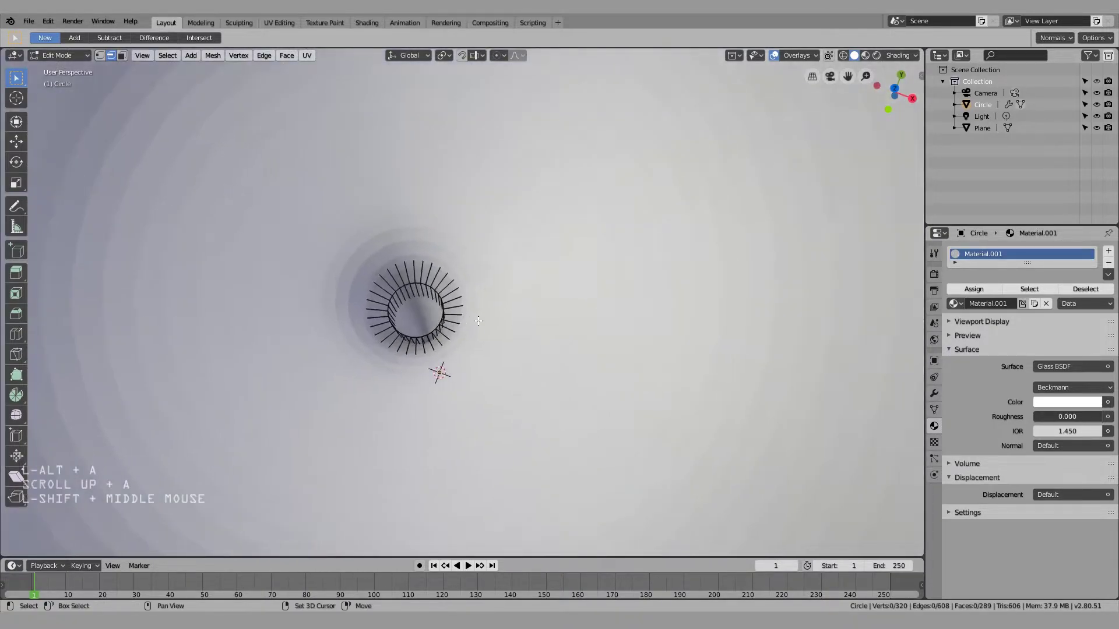
alt+shift+click(418, 284)
key(f)
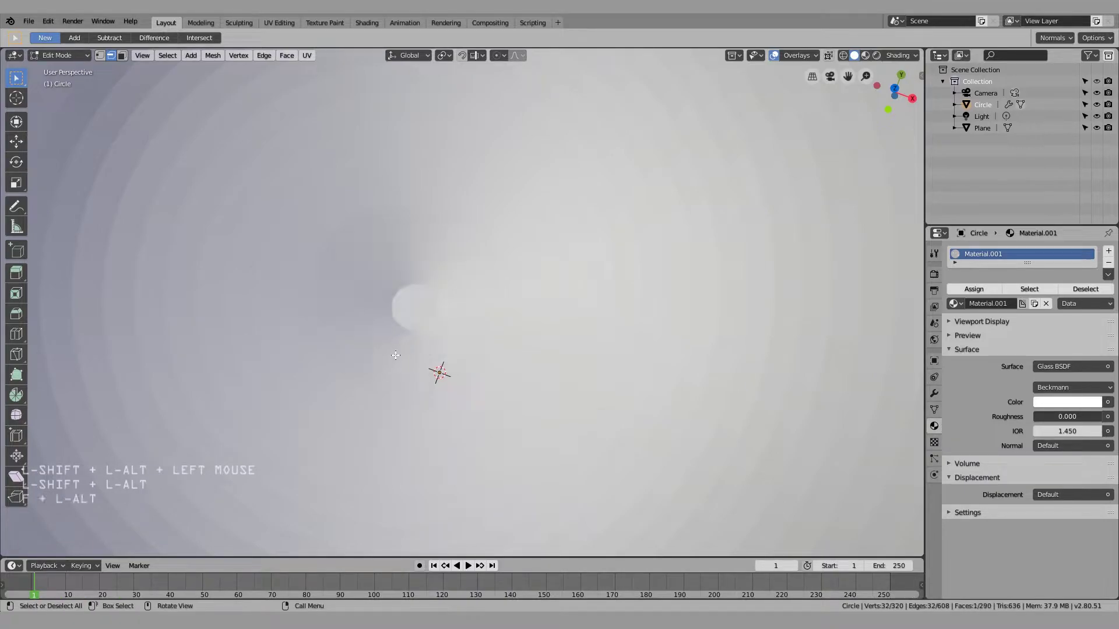
key(Tab)
scroll(396, 345, down, 5)
middle_drag(359, 345, 400, 228)
Use Walk navigation in camera view to frame the glass centred and front-on
key(KP_0)
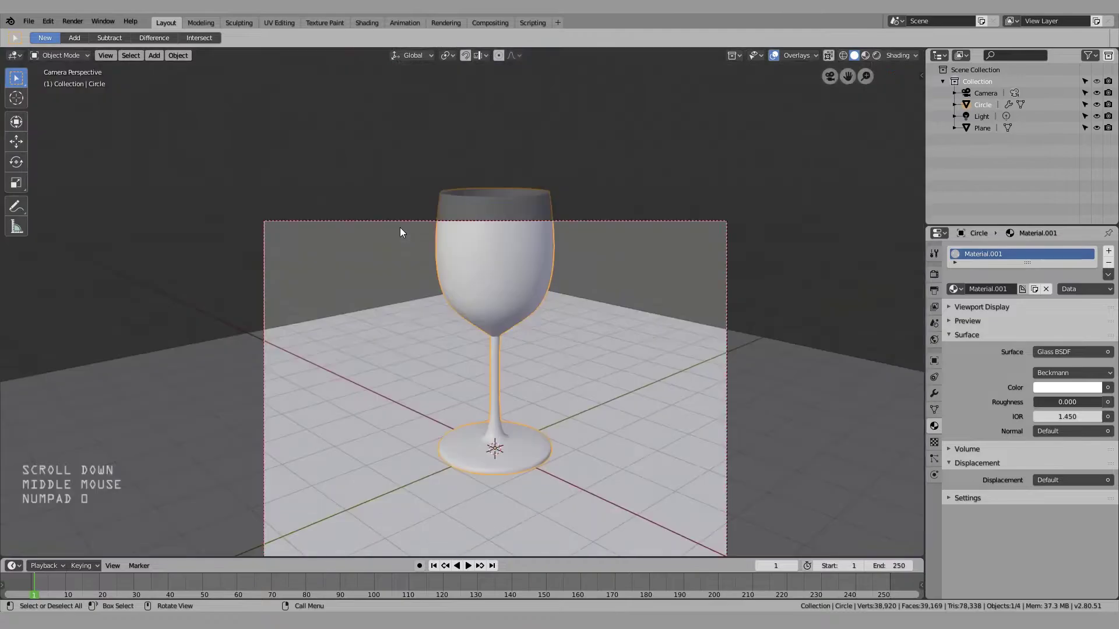
scroll(480, 309, down, 1)
scroll(480, 310, up, 1)
key(shift+grave)
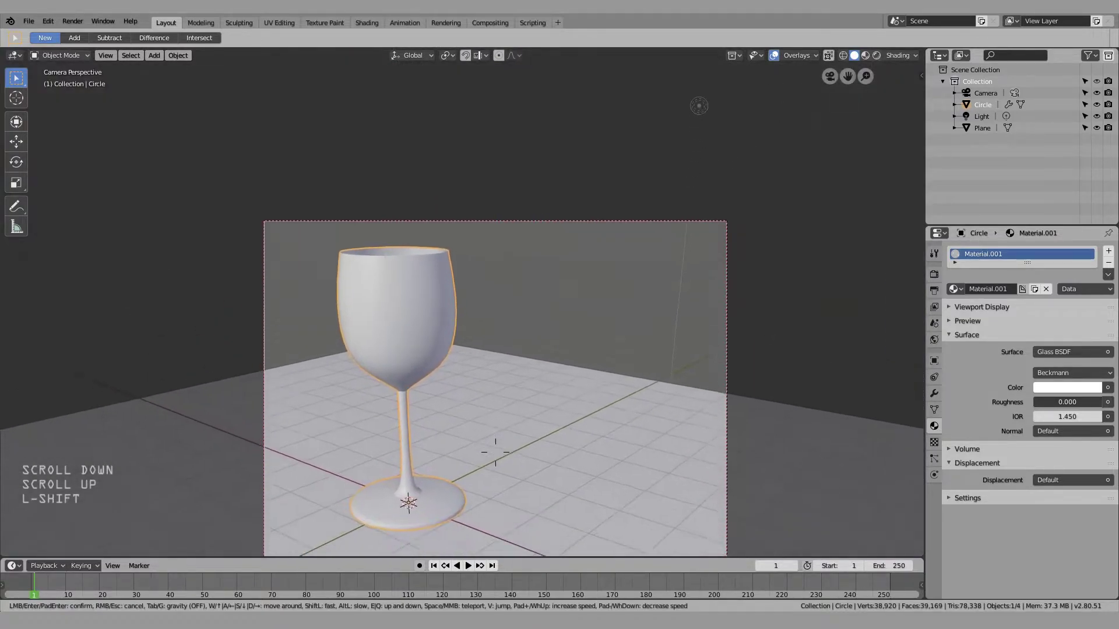
key(shift+a)
key(shift+a)
key(shift)
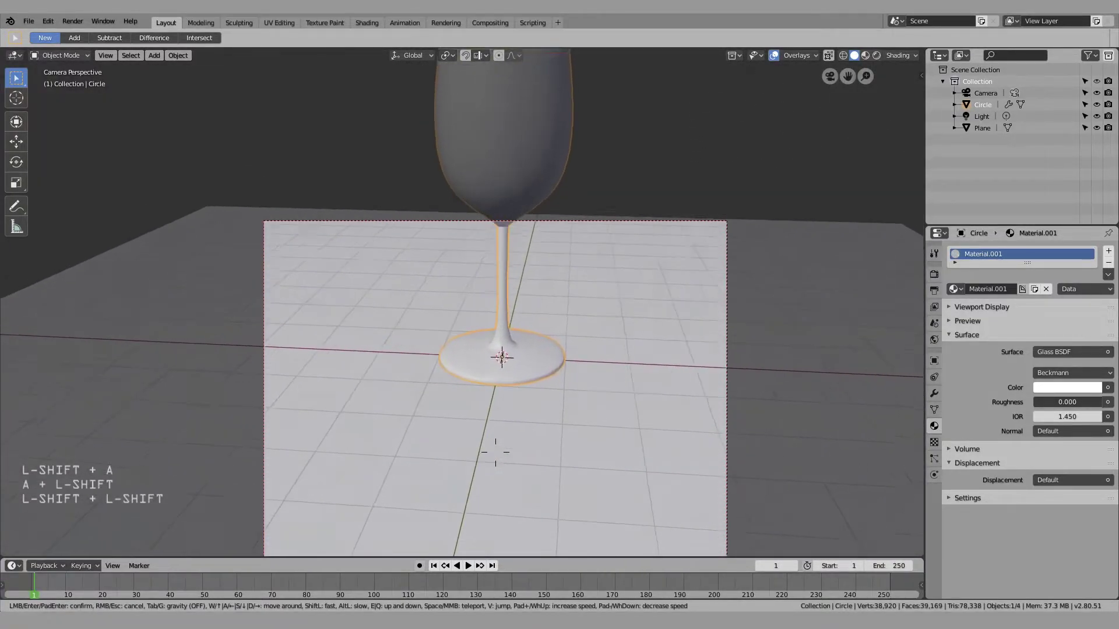
key(shift+w)
key(shift+s)
shift+scroll(495, 452, up, 1)
key(shift+a)
key(d)
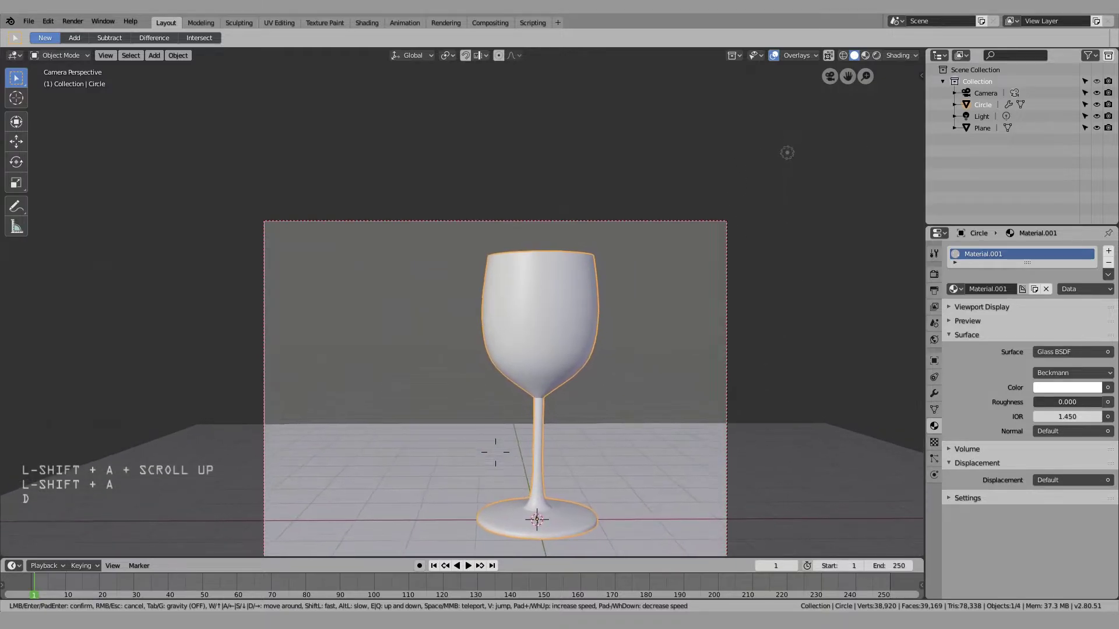
key(a)
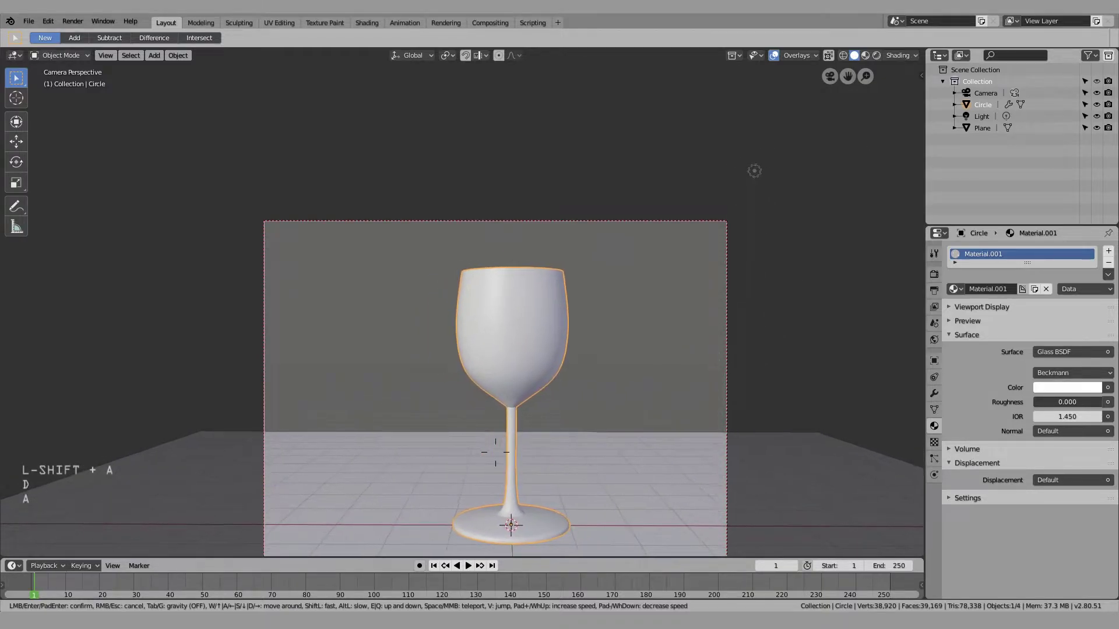
key(d)
click(462, 302)
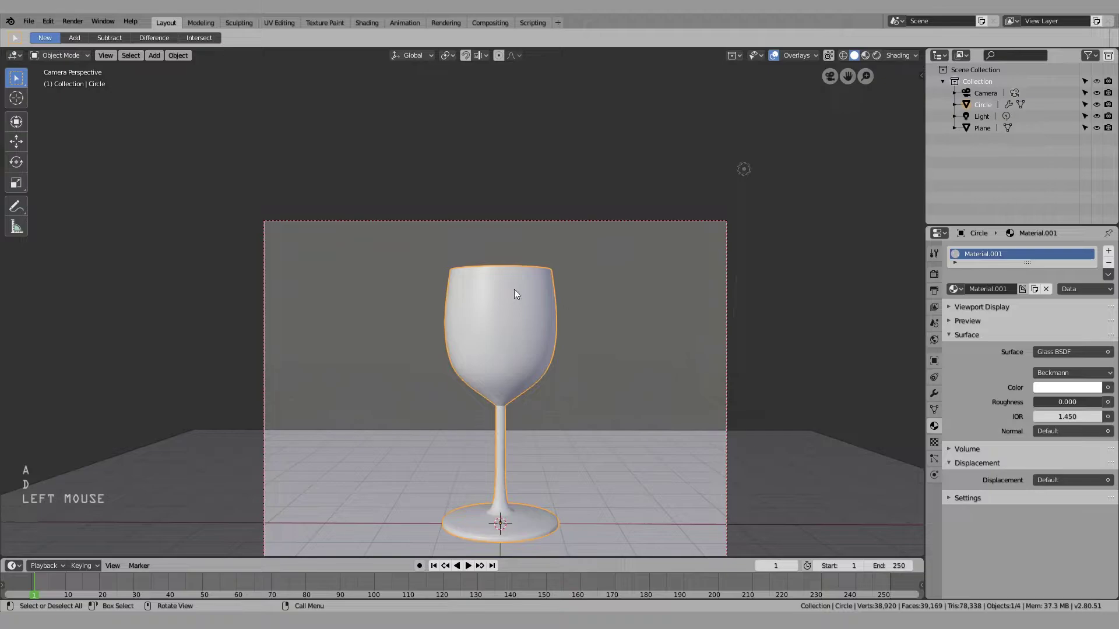
Switch the camera view to the rendered preview
scroll(513, 291, down, 2)
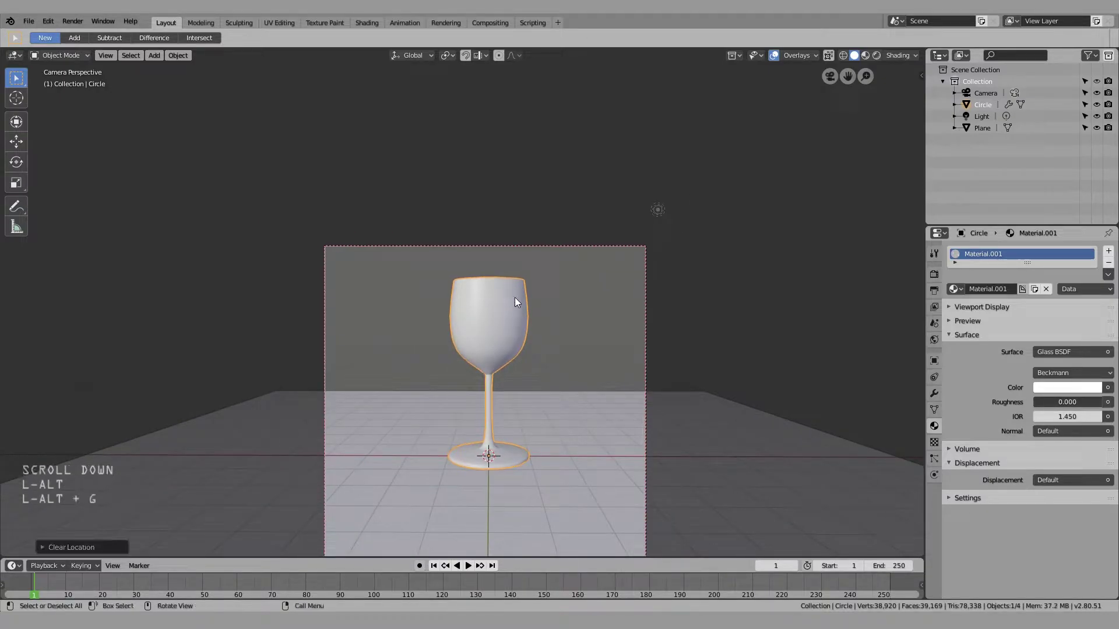
key(Tab)
key(Tab)
scroll(512, 377, up, 3)
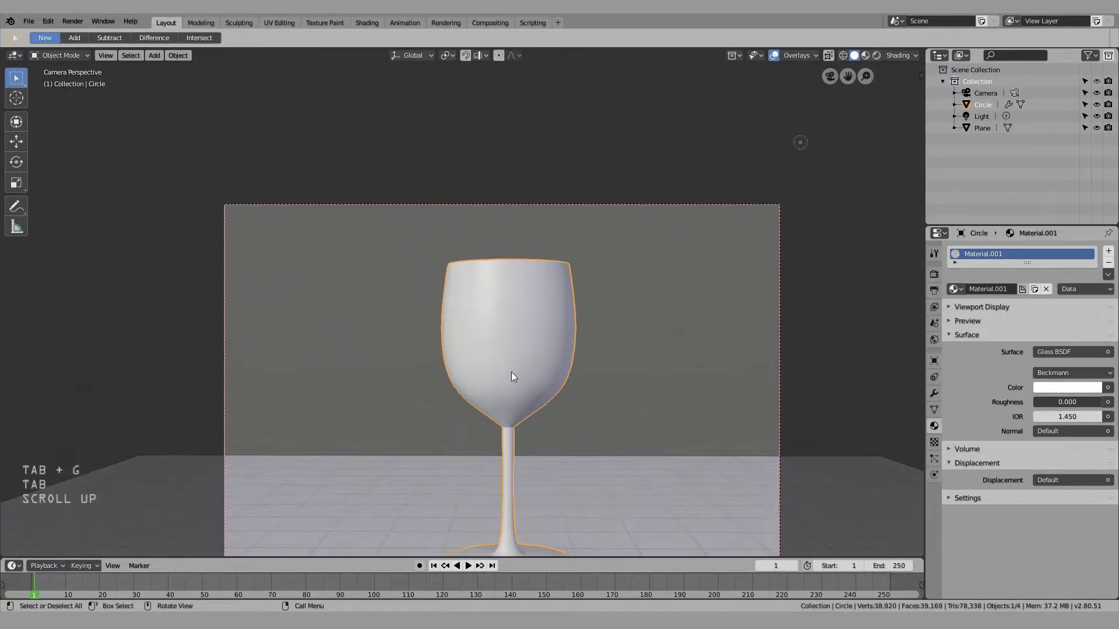
key(shift+z)
scroll(510, 372, down, 3)
scroll(533, 330, down, 1)
Move the glass about 2.77 m along Y, then deselect it
click(515, 373)
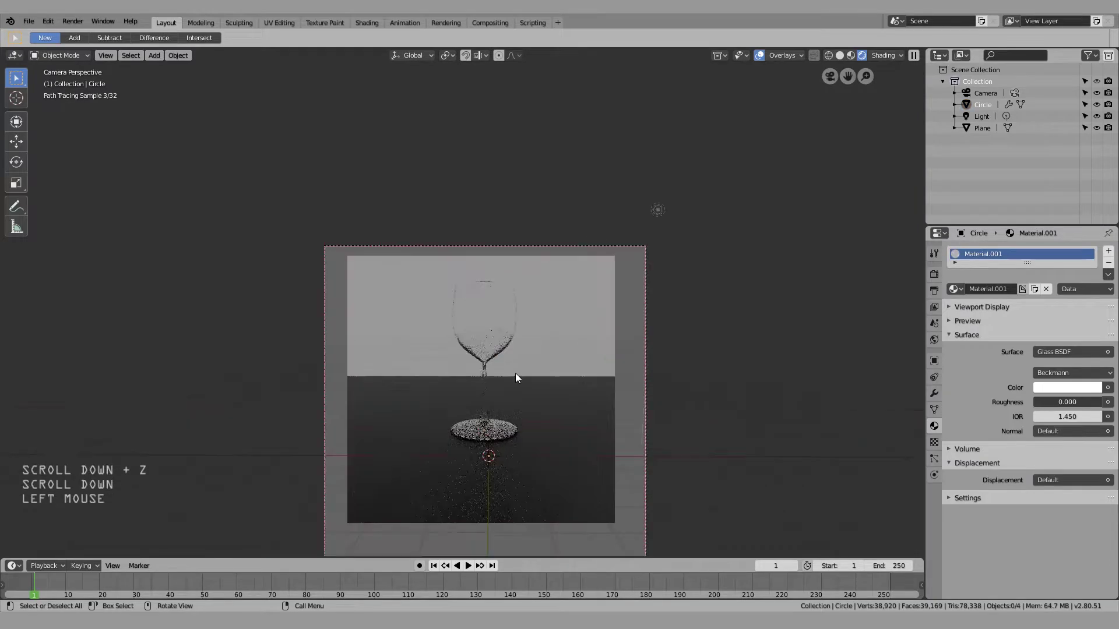
scroll(505, 335, up, 1)
key(g)
key(y)
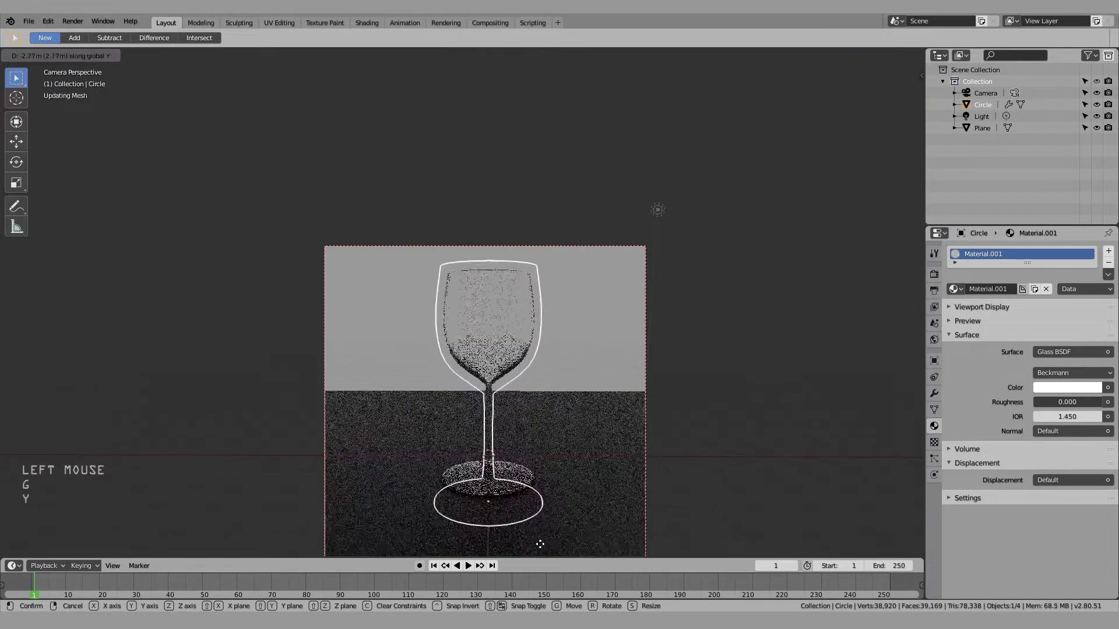
click(556, 527)
scroll(688, 446, down, 2)
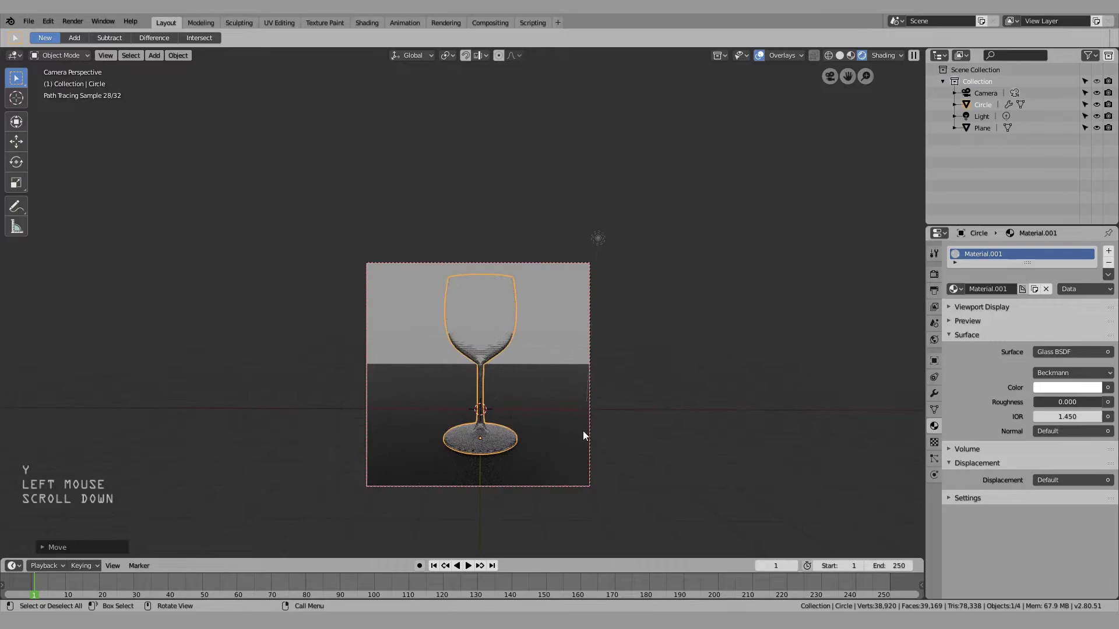
click(536, 319)
key(Tab)
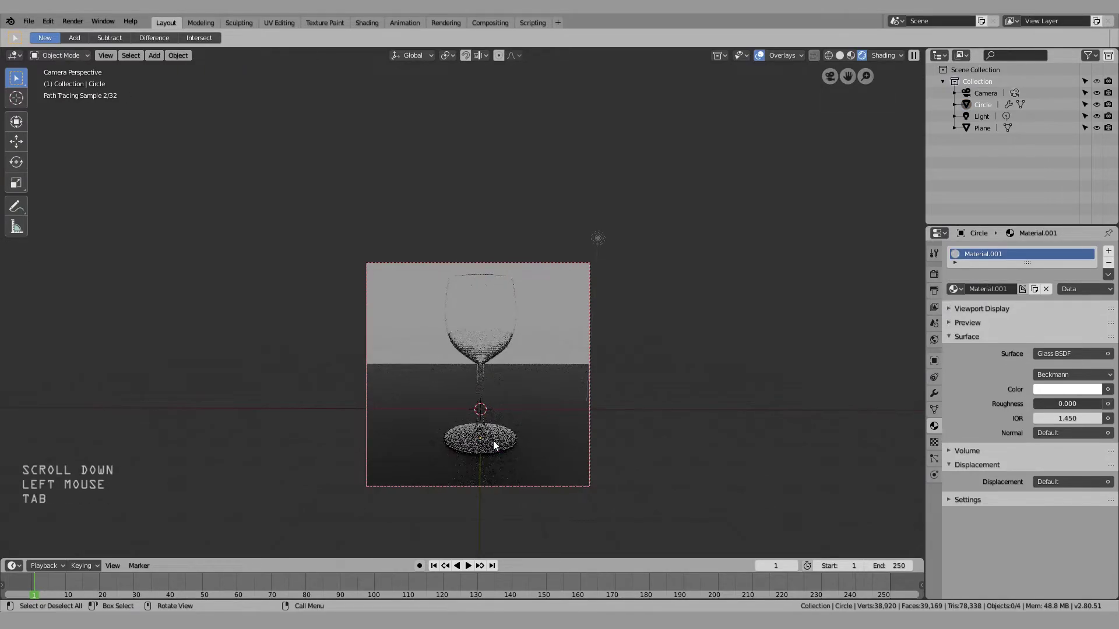
Scale the foot's outer rim loop down to about 0.74, then view it rendered through the camera
key(shift+z)
scroll(495, 442, up, 2)
key(Tab)
shift+middle_drag(495, 441, 484, 326)
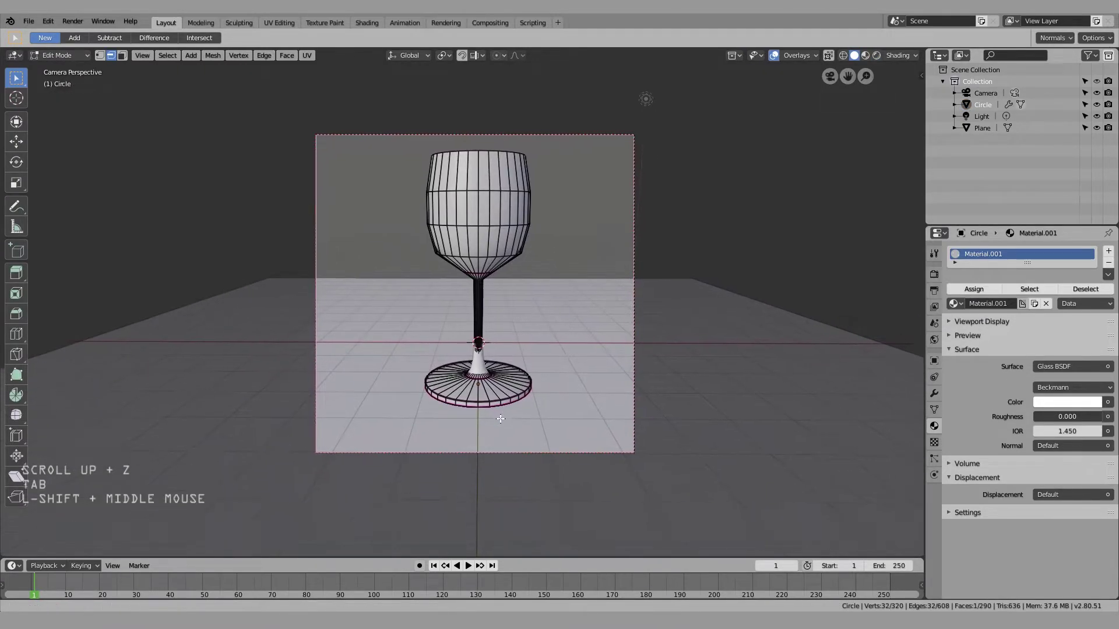
scroll(484, 326, up, 3)
scroll(389, 449, down, 3)
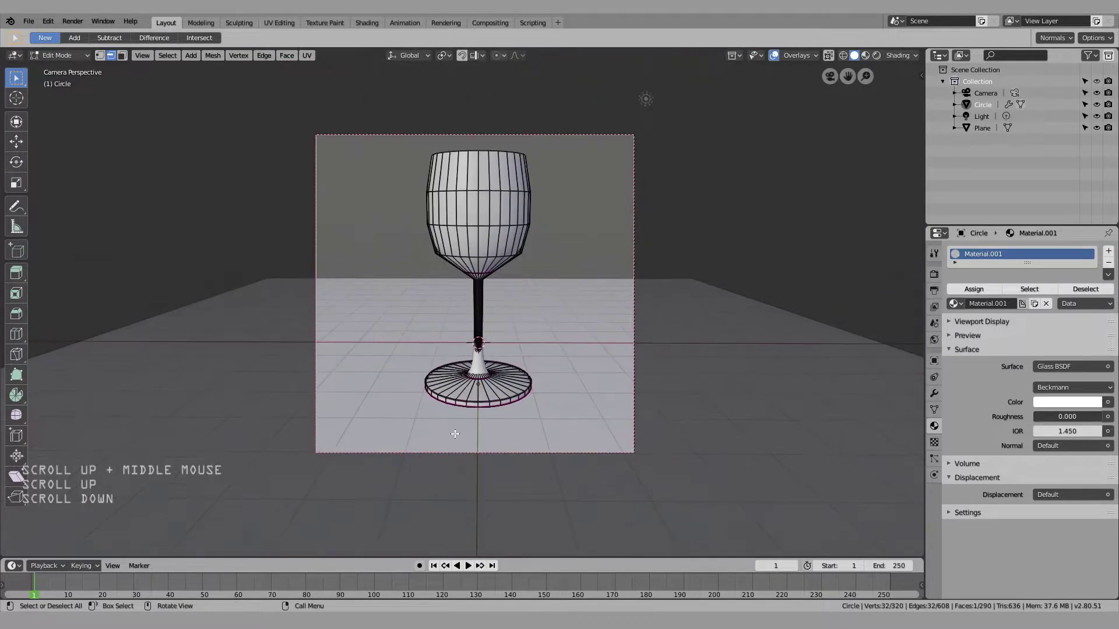
middle_drag(457, 432, 486, 351)
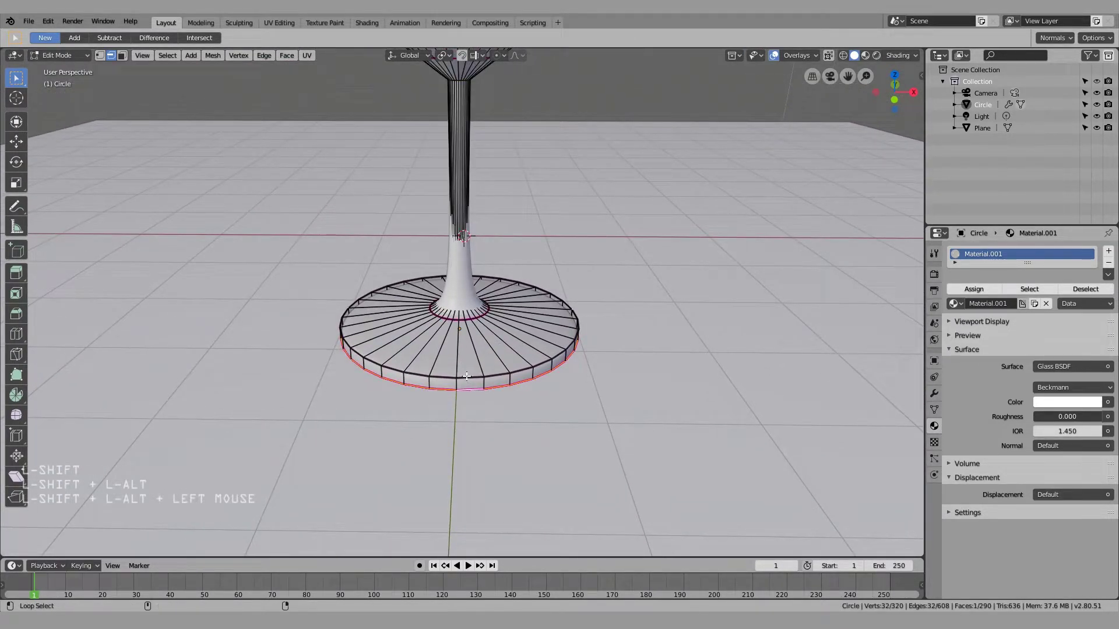
key(s)
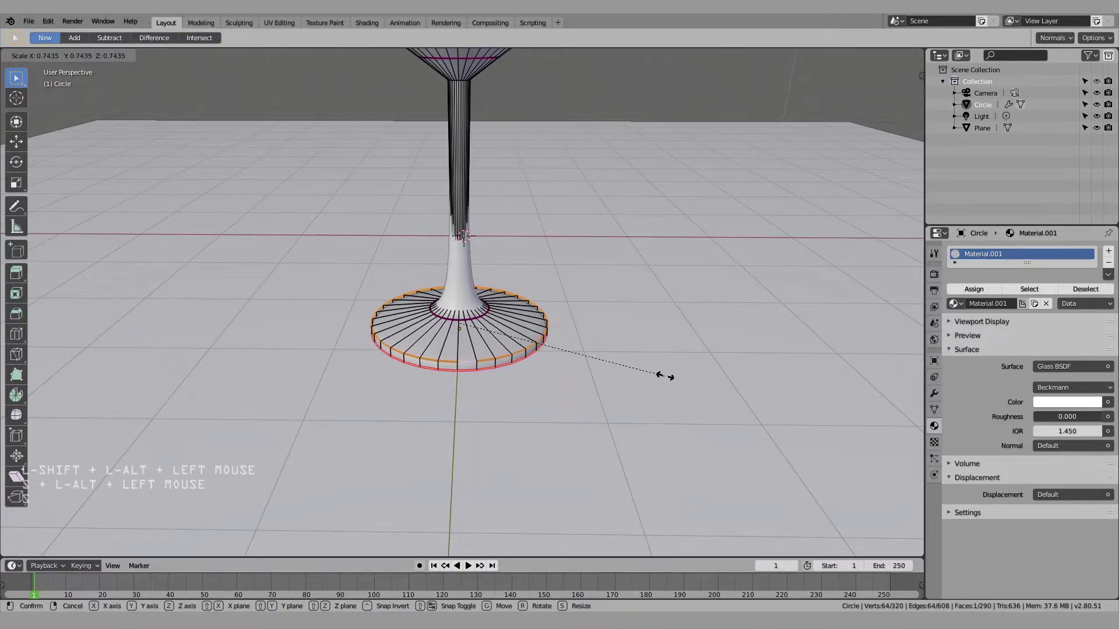
click(669, 375)
key(KP_0)
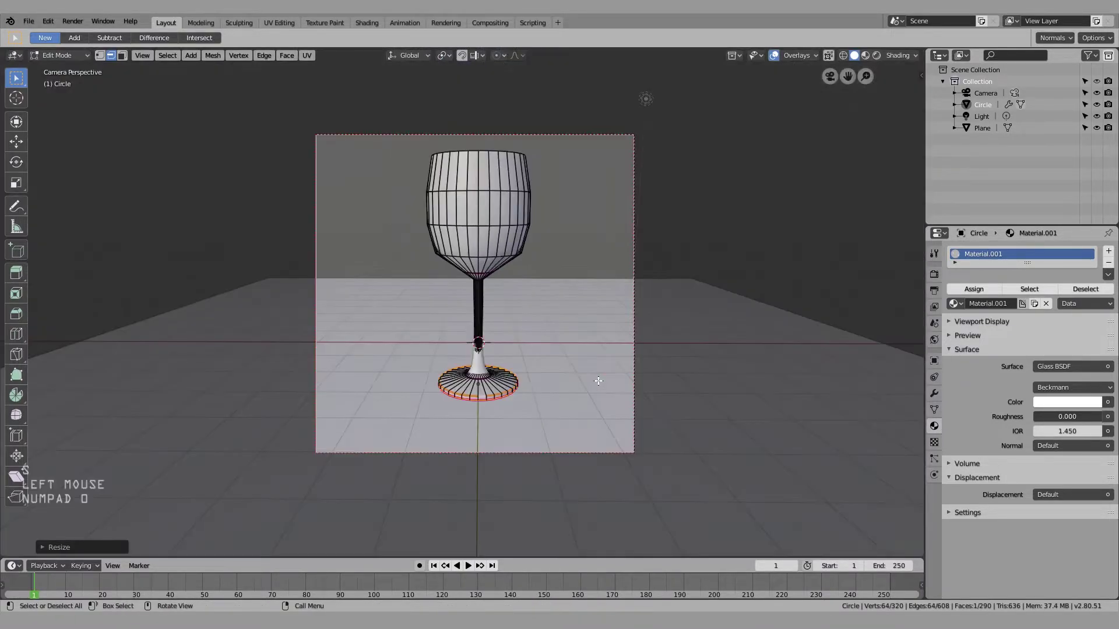
key(shift+z)
Select the glass and move its Subdivision modifier above Solidify
key(Tab)
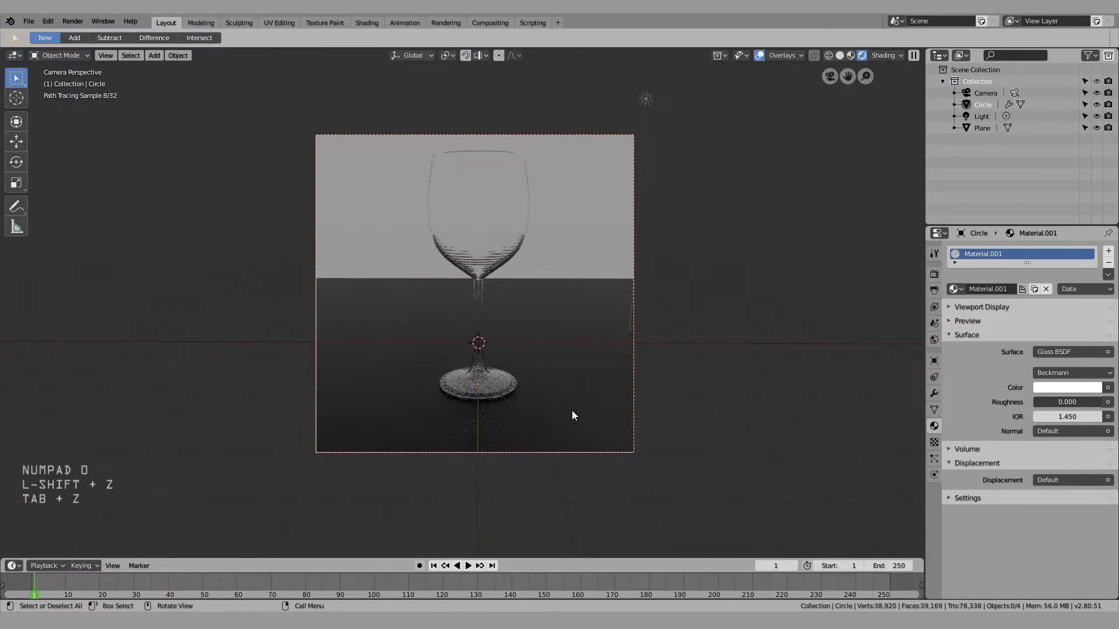
click(496, 212)
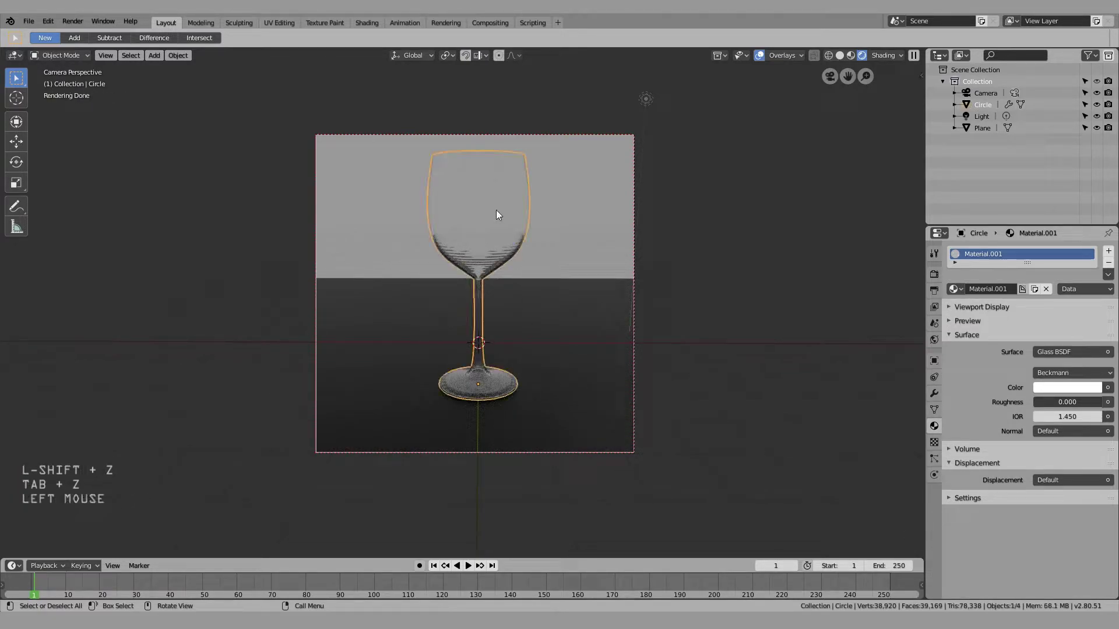
click(934, 395)
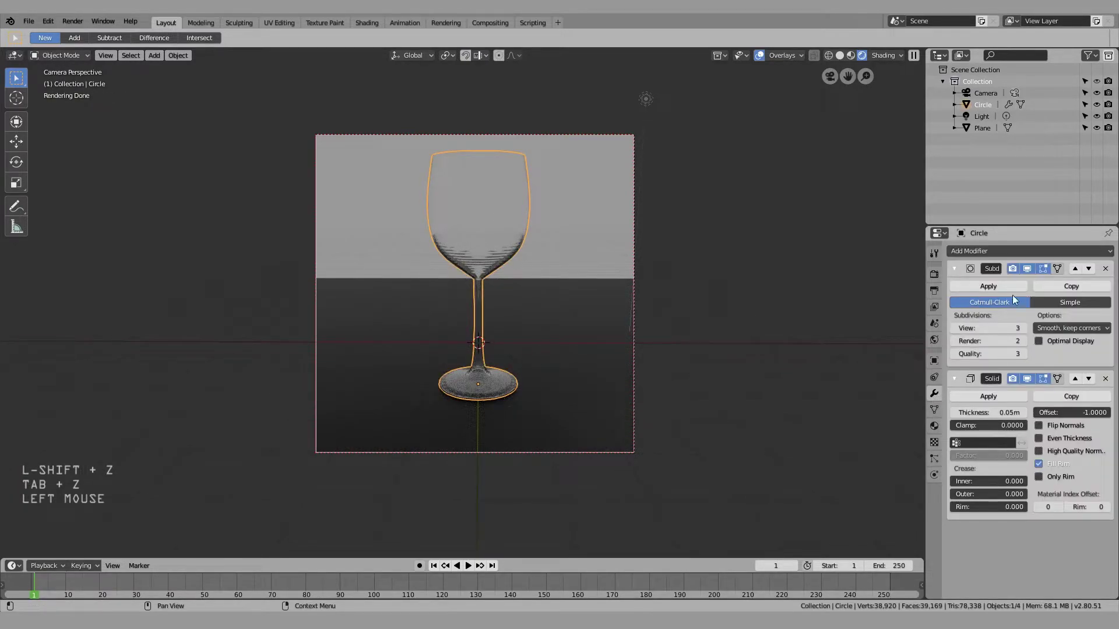
click(1089, 269)
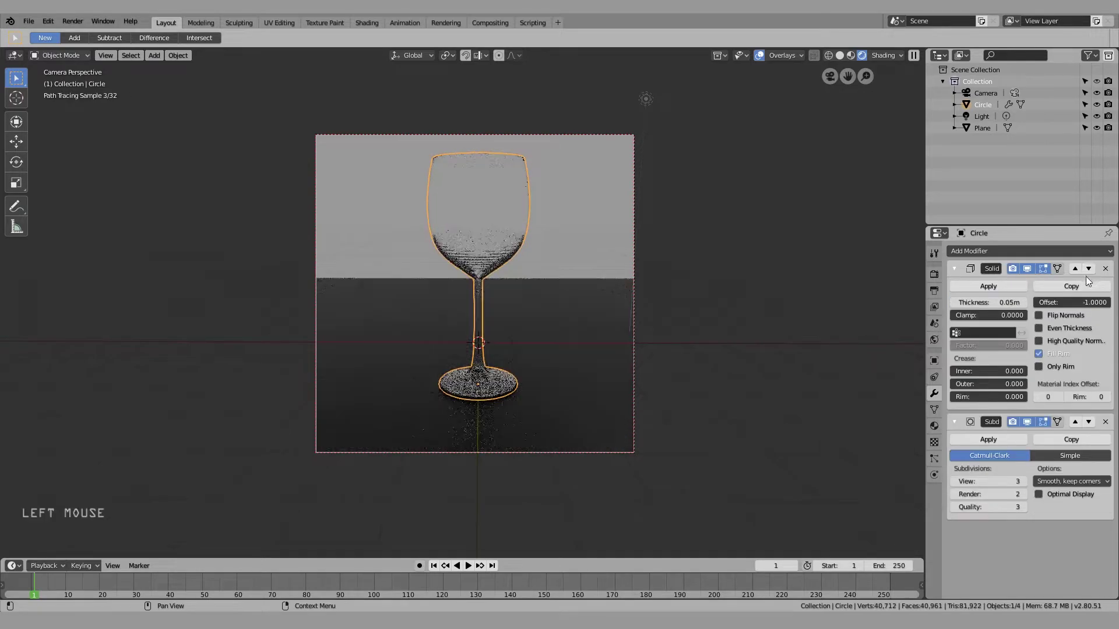
click(1075, 421)
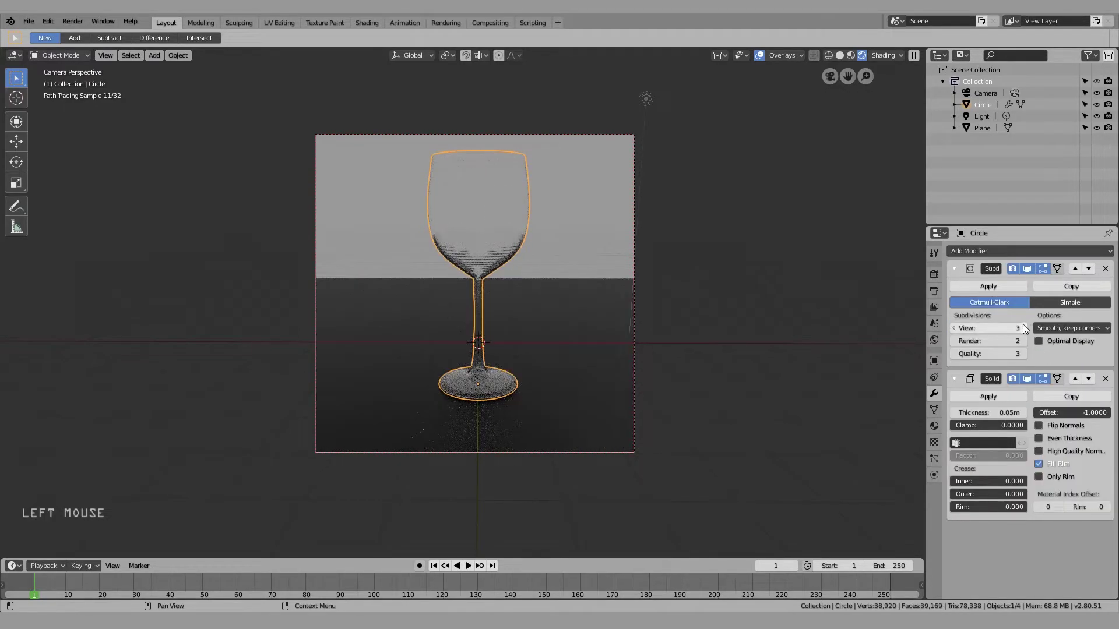
Set Subdivision quality to 4, render level to 5 and viewport level to 4
click(1023, 354)
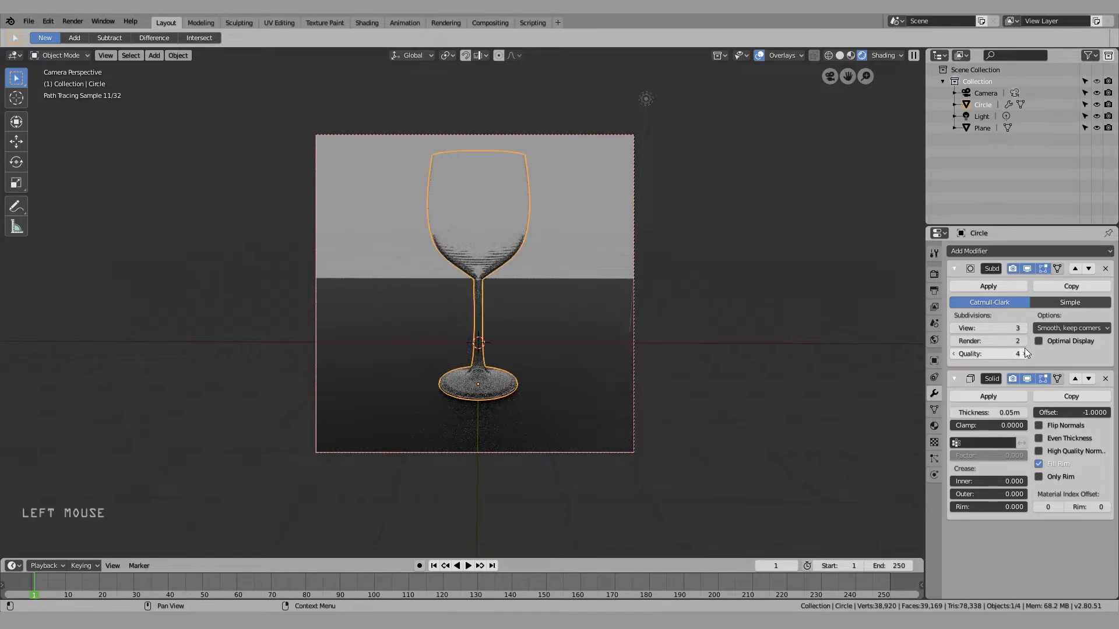
click(1024, 341)
click(1024, 341)
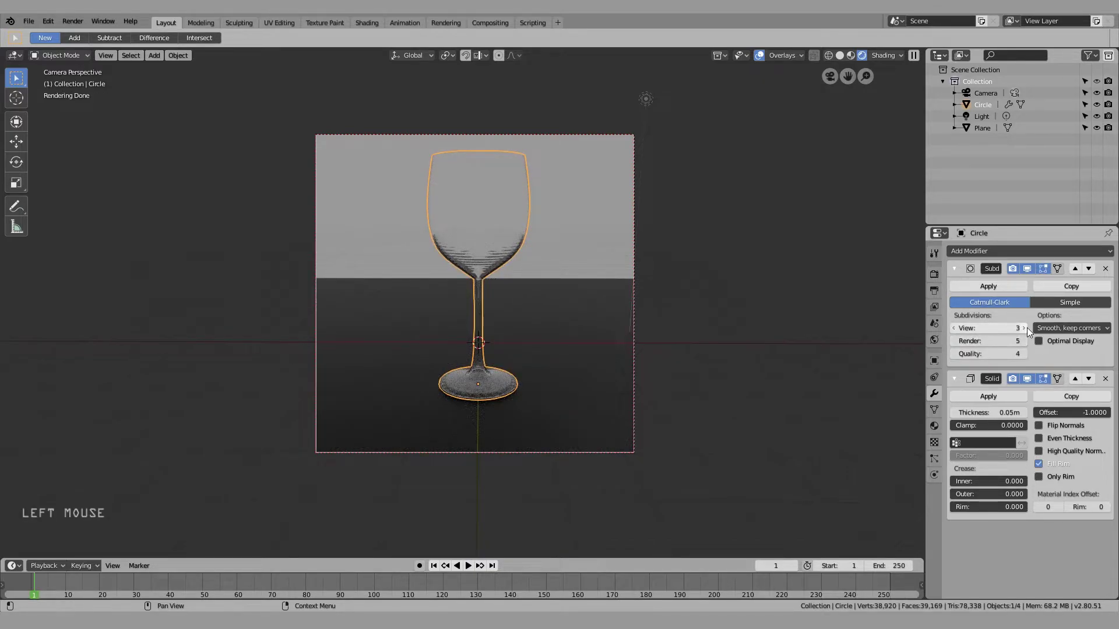
click(1025, 328)
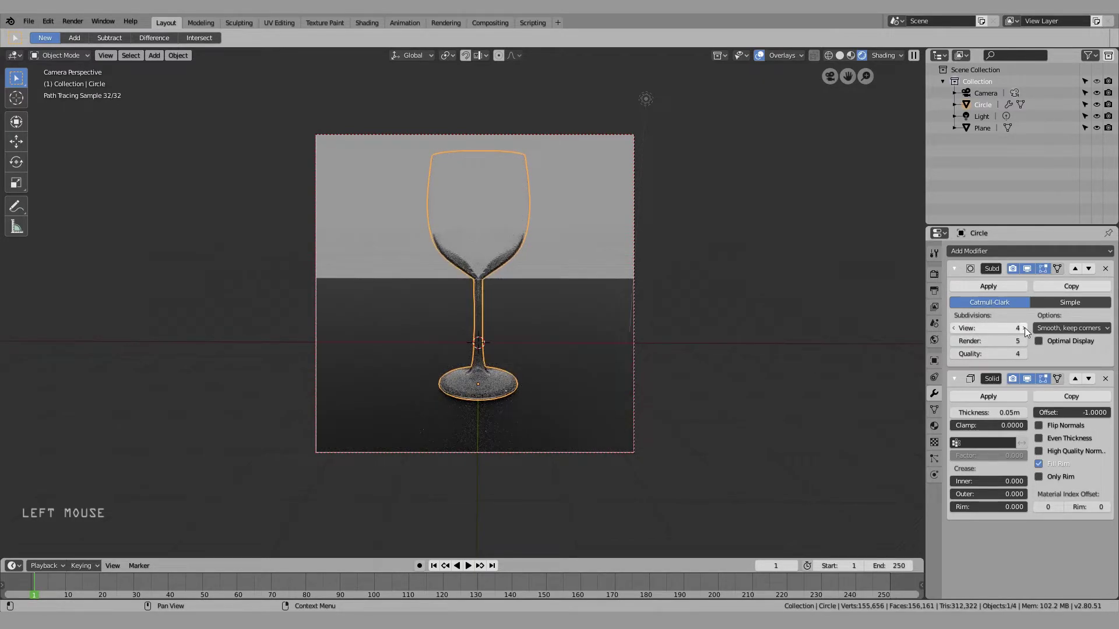
click(1024, 327)
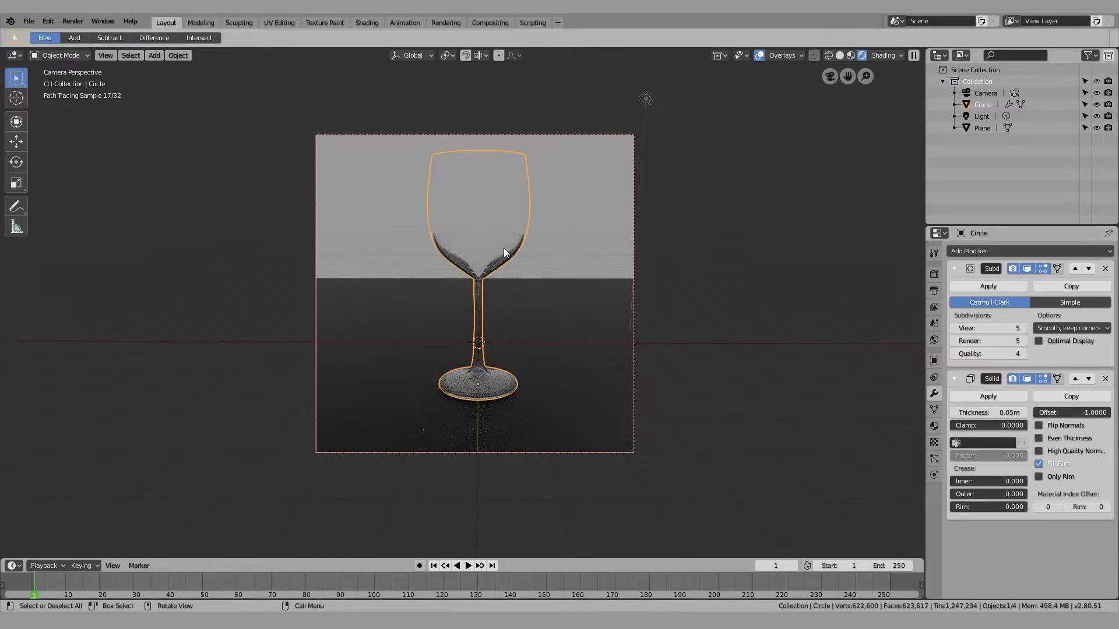
click(955, 327)
click(954, 328)
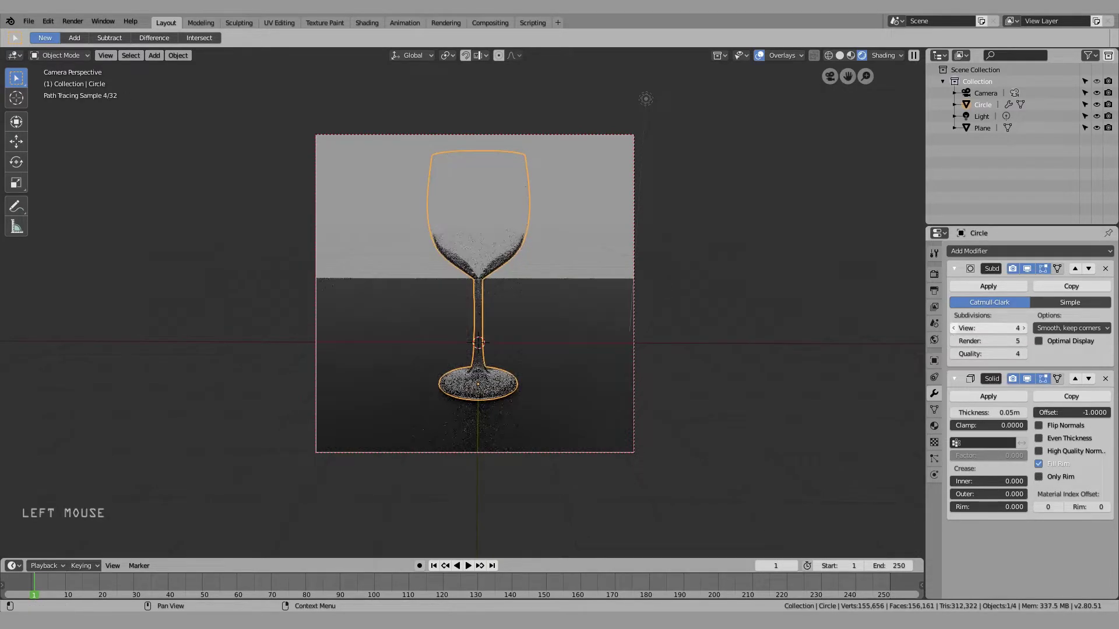
Switch to solid shading and enter Edit Mode on the glass
key(Tab)
middle_drag(544, 239, 576, 175)
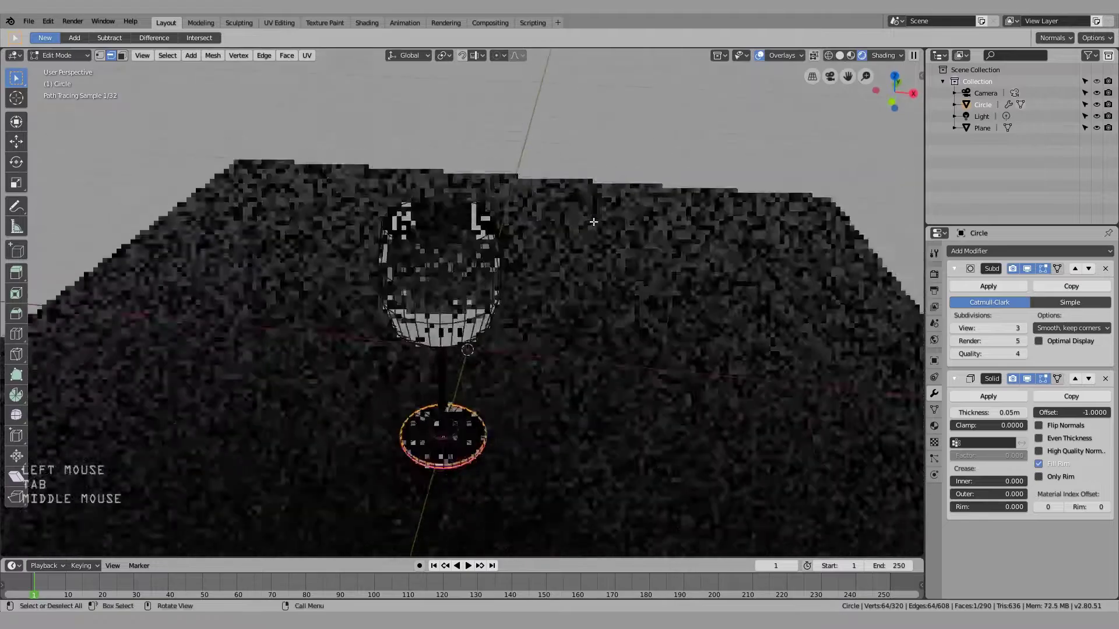
scroll(577, 175, down, 2)
key(Tab)
scroll(577, 176, down, 3)
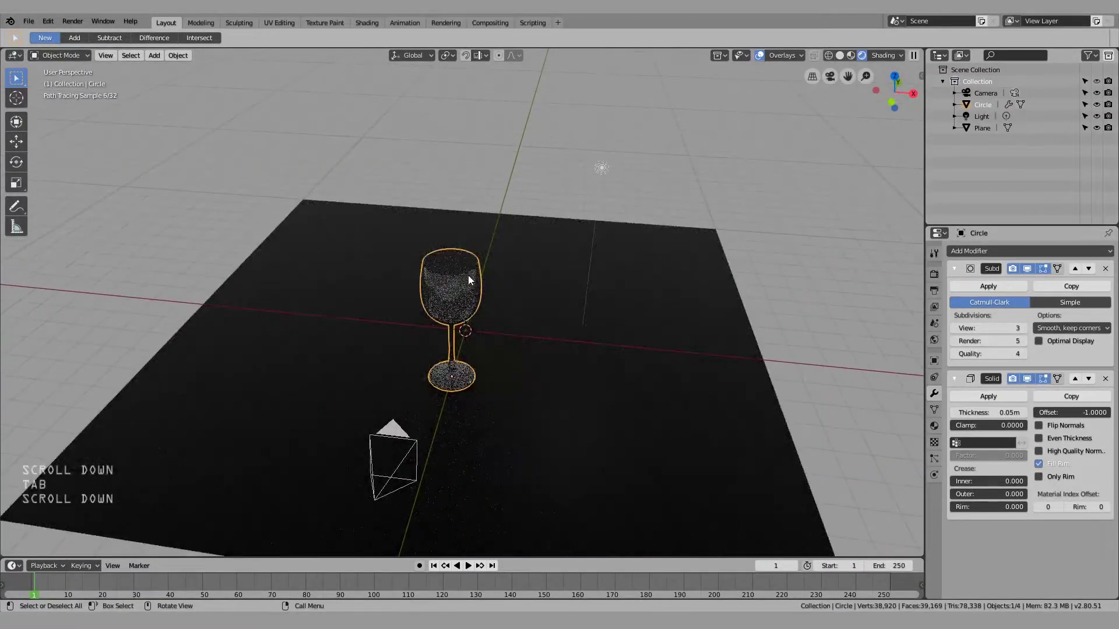
key(shift+z)
mouse_move(471, 268)
middle_down()
mouse_move(396, 338)
mouse_move(340, 327)
mouse_move(409, 307)
middle_up()
scroll(383, 342, up, 3)
scroll(410, 307, up, 3)
key(Tab)
scroll(389, 290, up, 1)
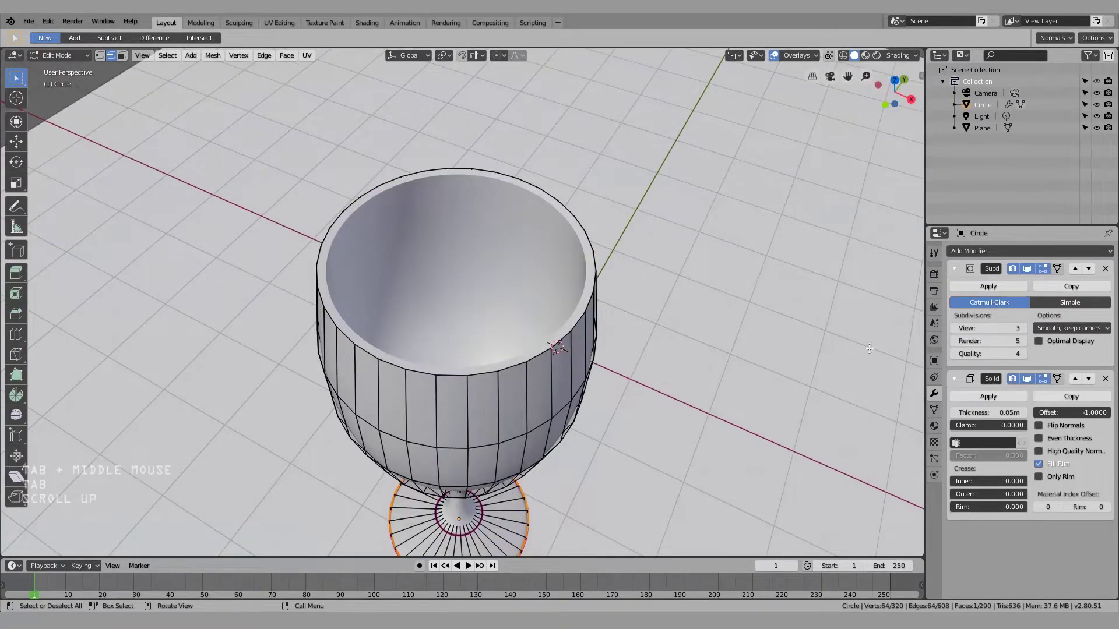
Reorder the modifiers, then delete Subdivision so only Solidify remains
click(1075, 379)
mouse_move(641, 350)
middle_down()
mouse_move(641, 262)
mouse_move(641, 338)
middle_up()
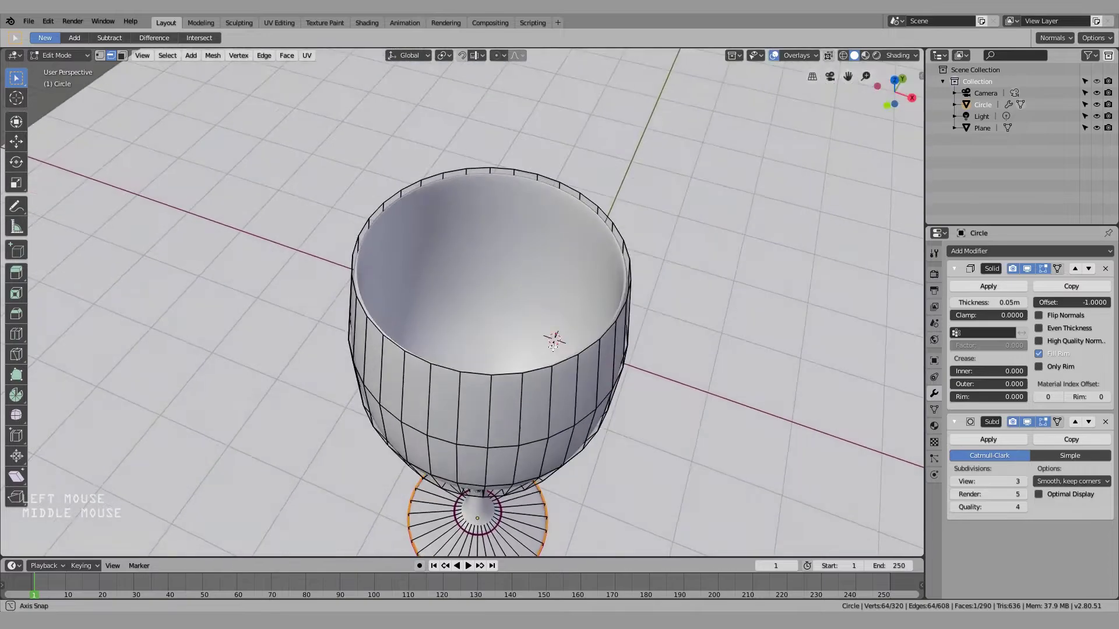
scroll(553, 345, up, 3)
scroll(553, 345, down, 3)
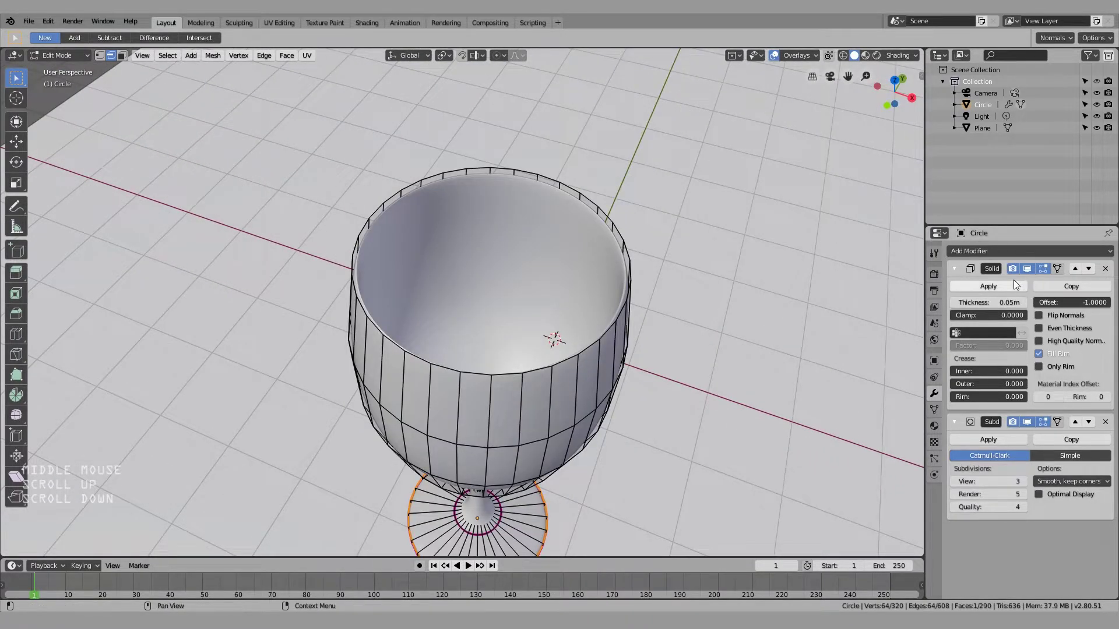
click(1093, 272)
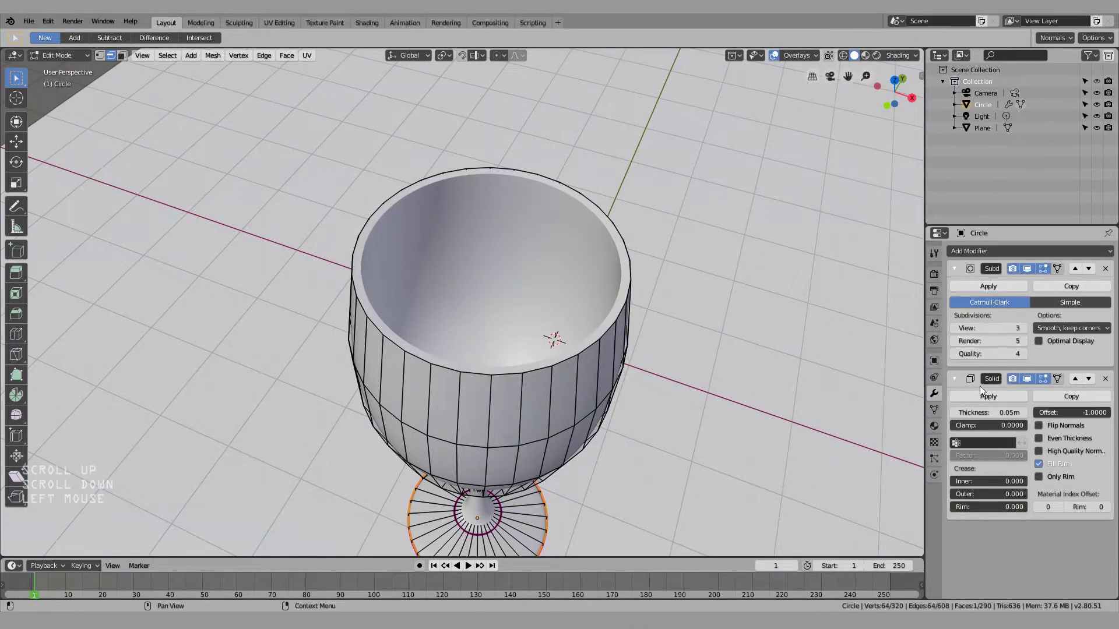
click(1106, 269)
click(989, 286)
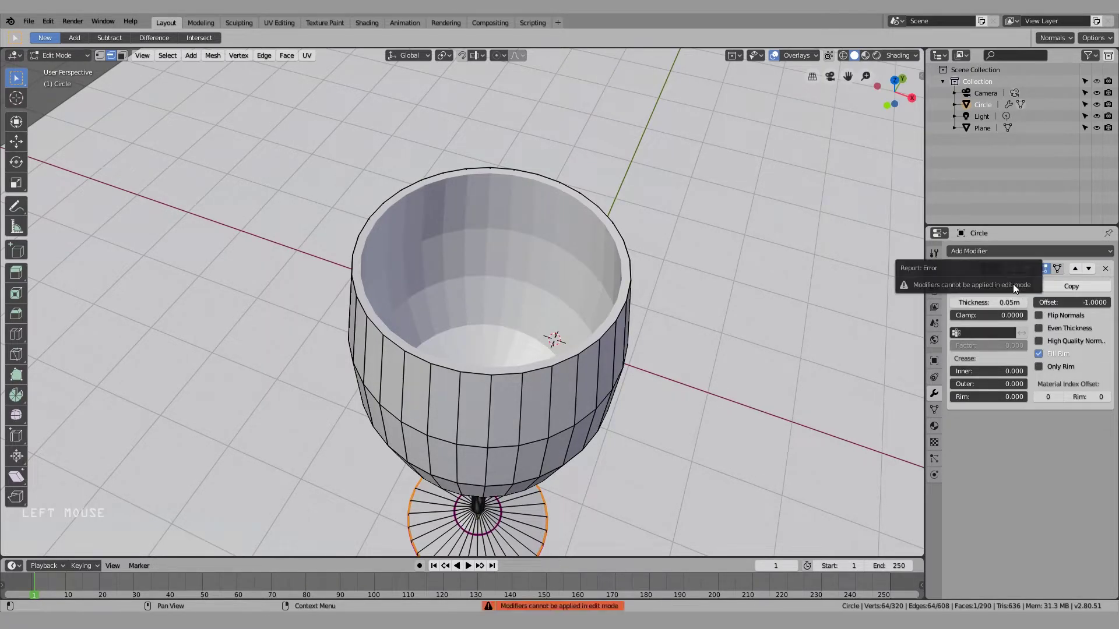
click(987, 288)
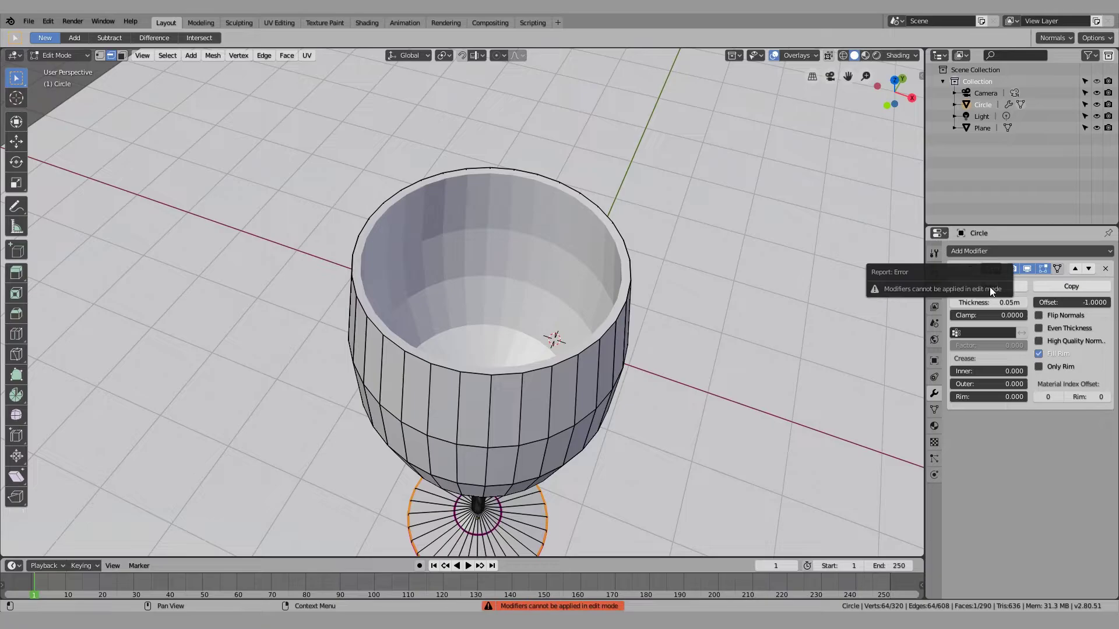
Apply the Solidify modifier in Object Mode, then enter Edit Mode on the glass
middle_drag(582, 291, 582, 222)
key(Tab)
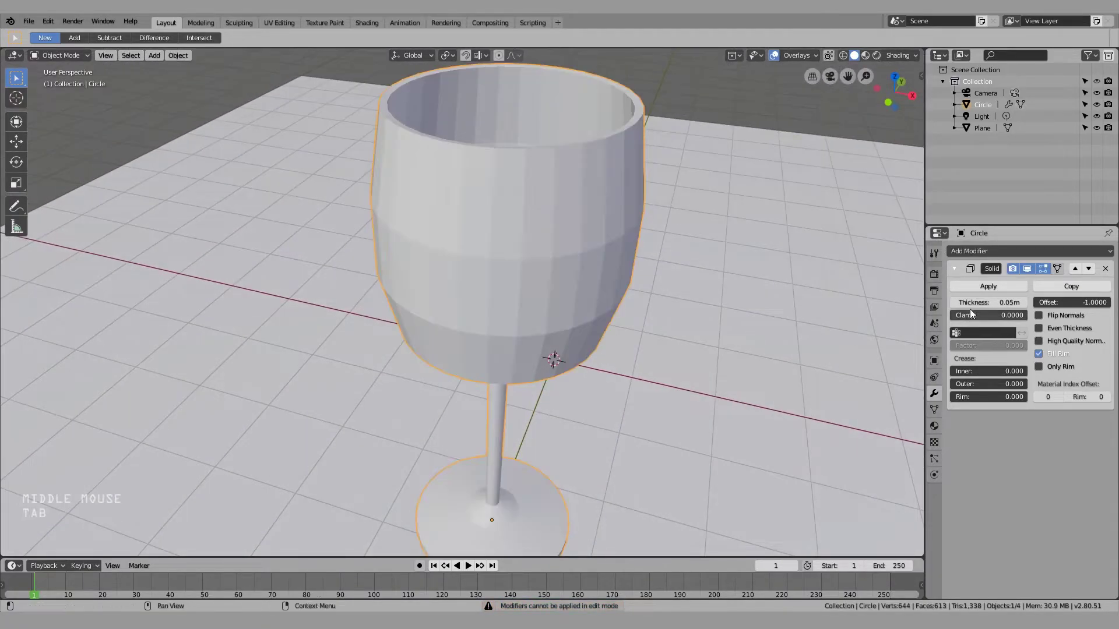
click(987, 288)
mouse_move(588, 266)
middle_down()
mouse_move(603, 222)
mouse_move(590, 281)
middle_up()
key(Tab)
middle_drag(444, 365, 497, 322)
scroll(495, 321, up, 2)
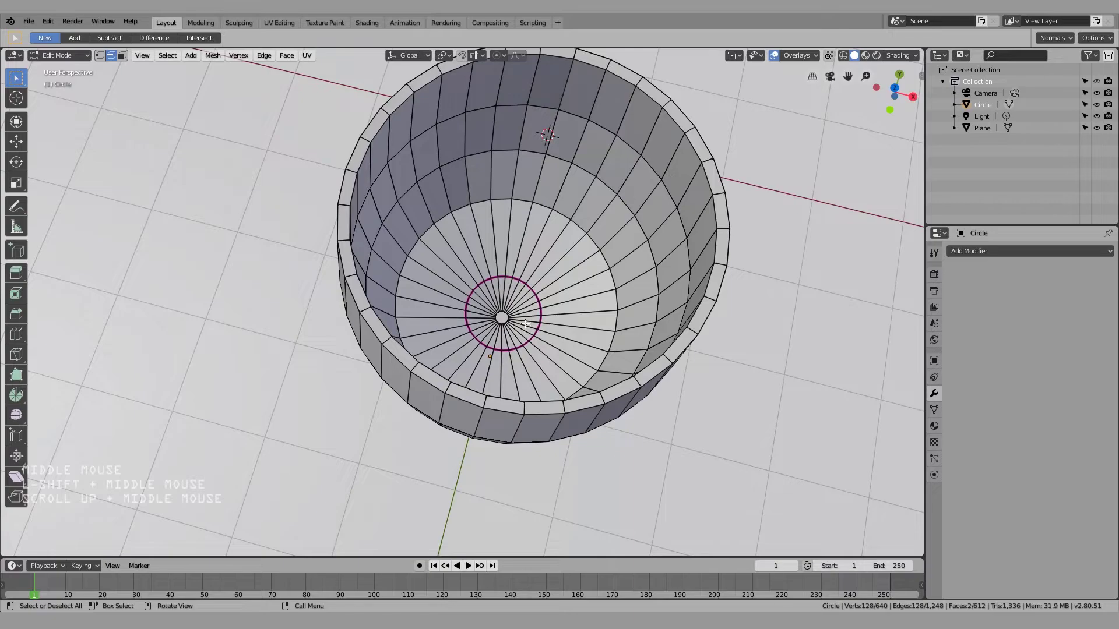
Switch to Face select and select the inner face rings of the bowl
key(alt+a)
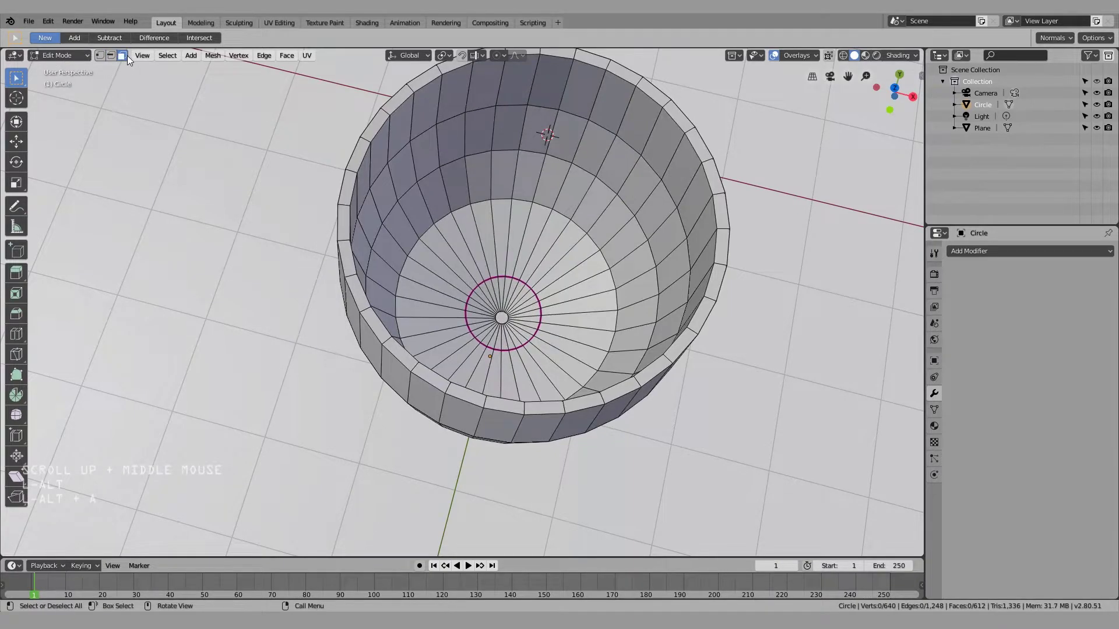
click(123, 55)
scroll(557, 296, up, 2)
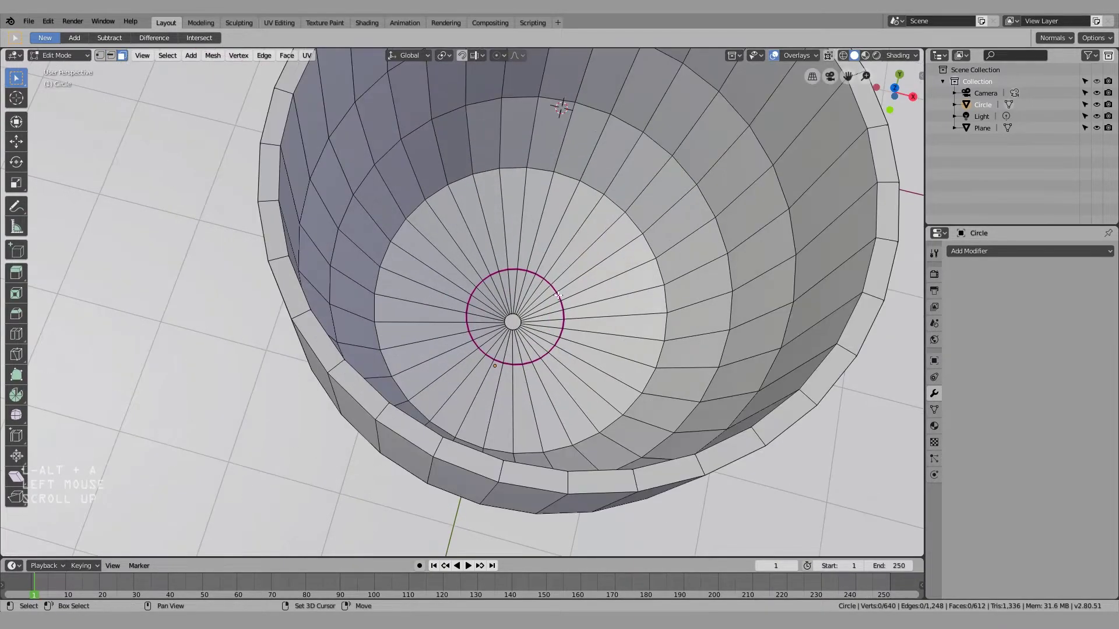
alt+shift+click(531, 277)
alt+shift+click(554, 234)
alt+shift+click(589, 135)
alt+shift+click(611, 77)
middle_drag(611, 77, 525, 274)
shift+middle_drag(519, 174, 484, 408)
shift+middle_drag(483, 408, 482, 317)
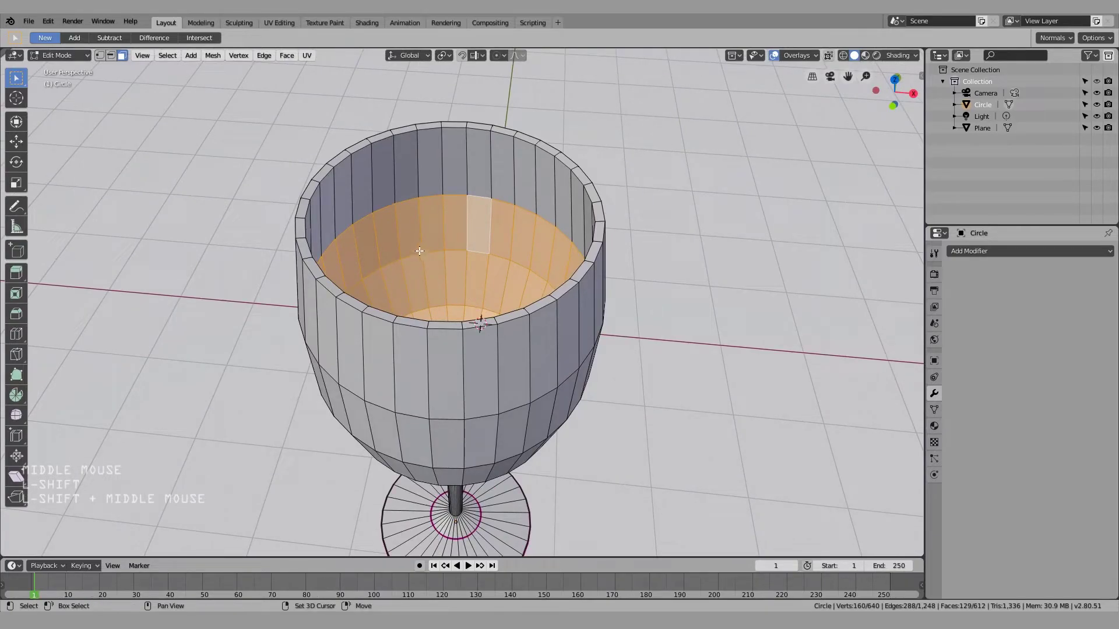
middle_drag(420, 251, 424, 299)
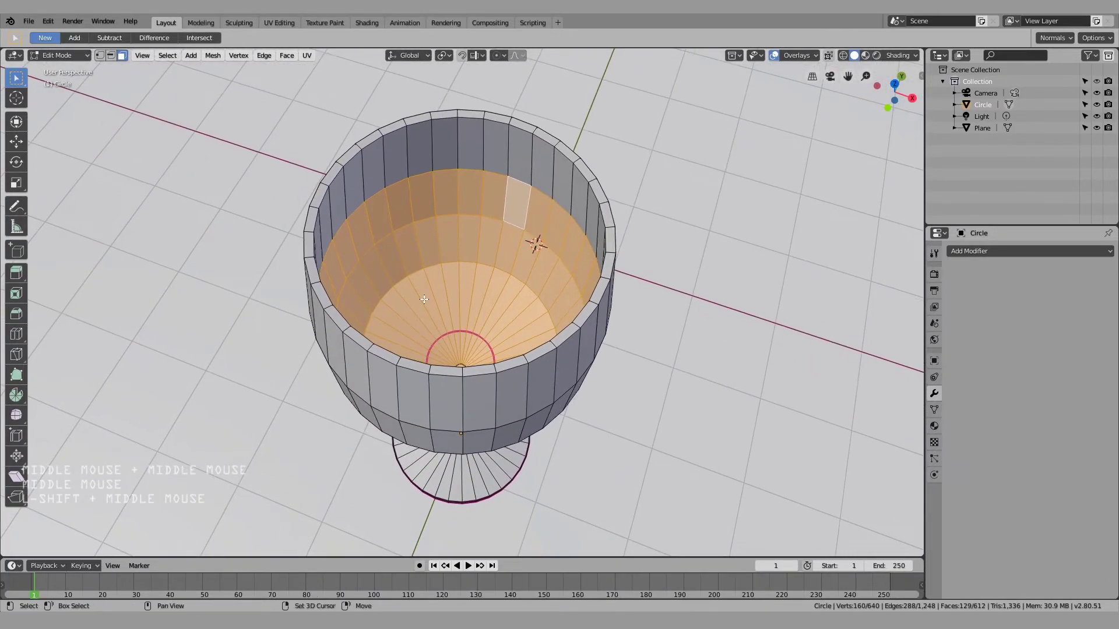
Duplicate the inner bowl faces in place and separate them into a new object, Circle.001
key(shift+d)
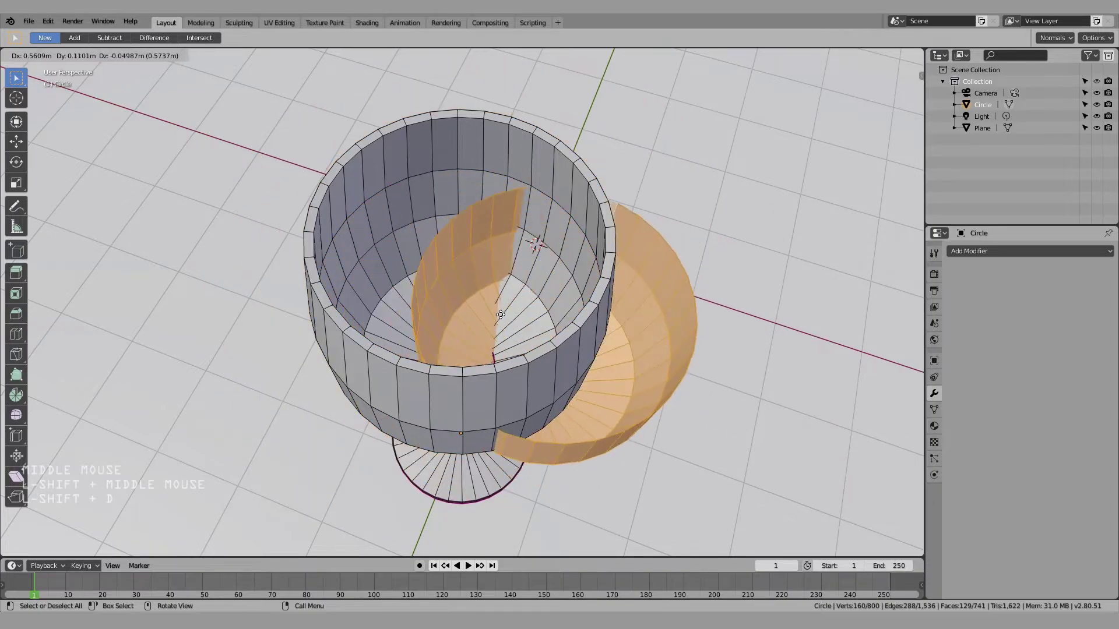
key(Escape)
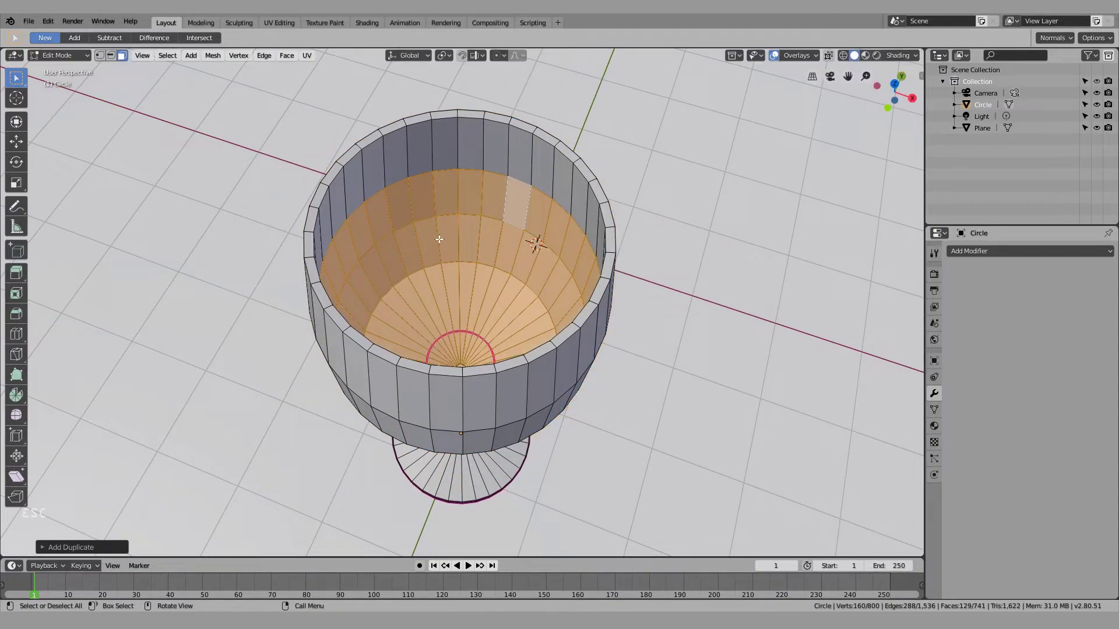
key(p)
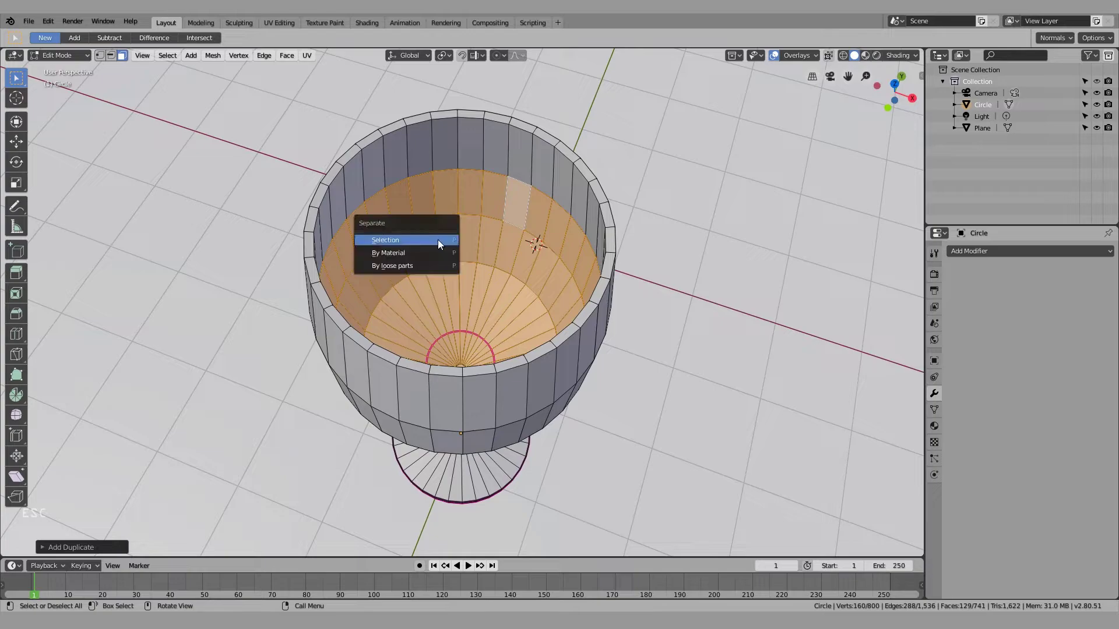
click(391, 242)
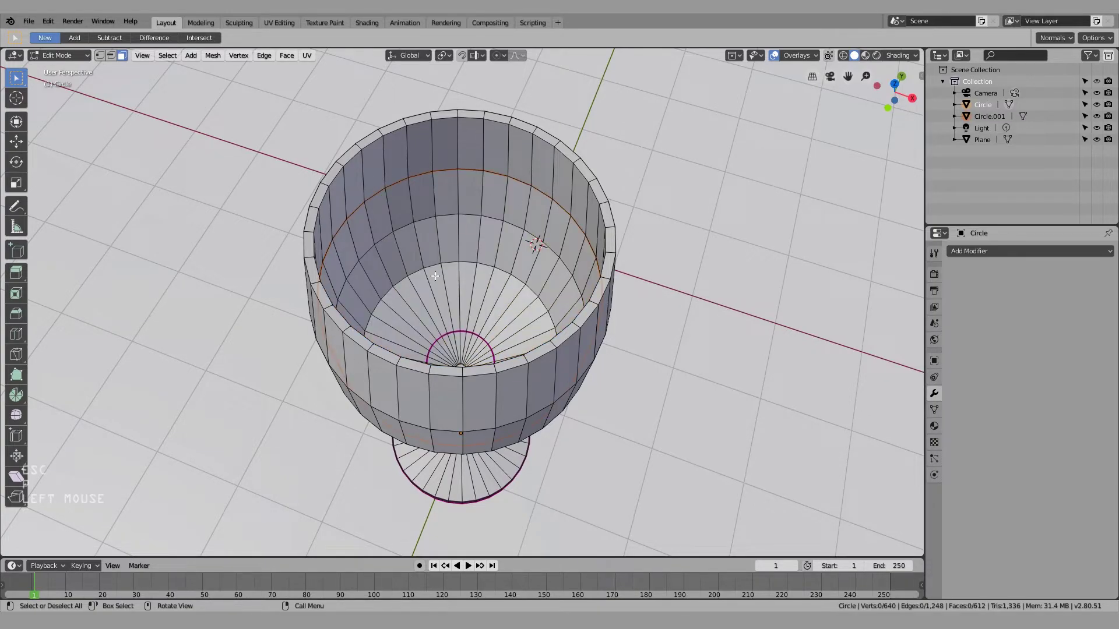
key(Tab)
click(421, 202)
middle_drag(422, 203, 530, 155)
Hide the glass, select Circle.001 and look down into the bowl shell
key(h)
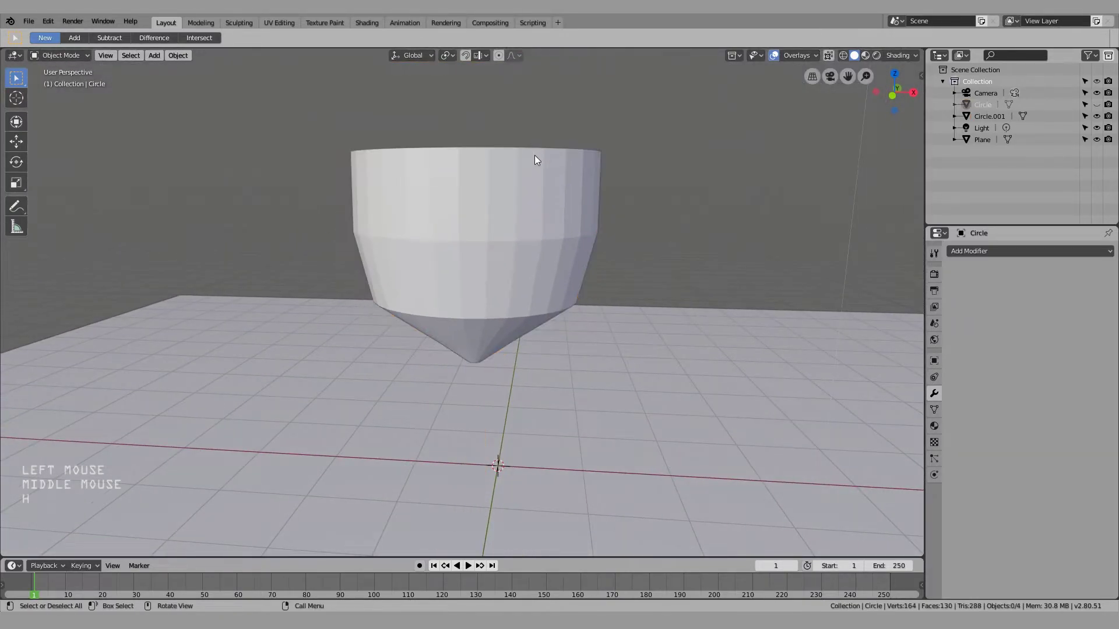
click(453, 215)
middle_drag(454, 215, 569, 257)
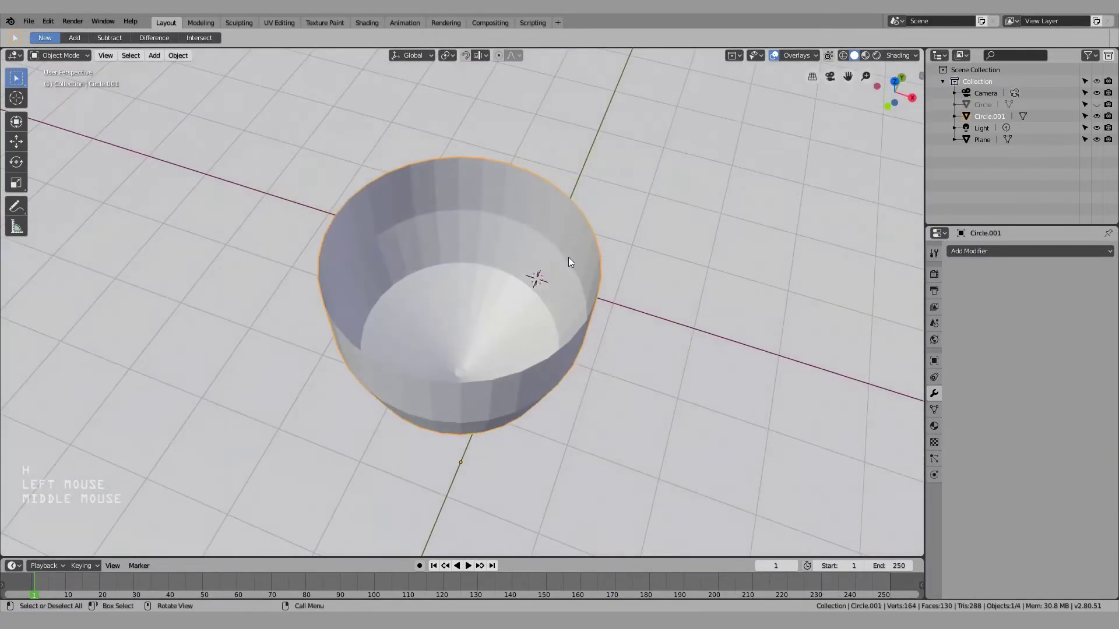
middle_drag(390, 255, 248, 156)
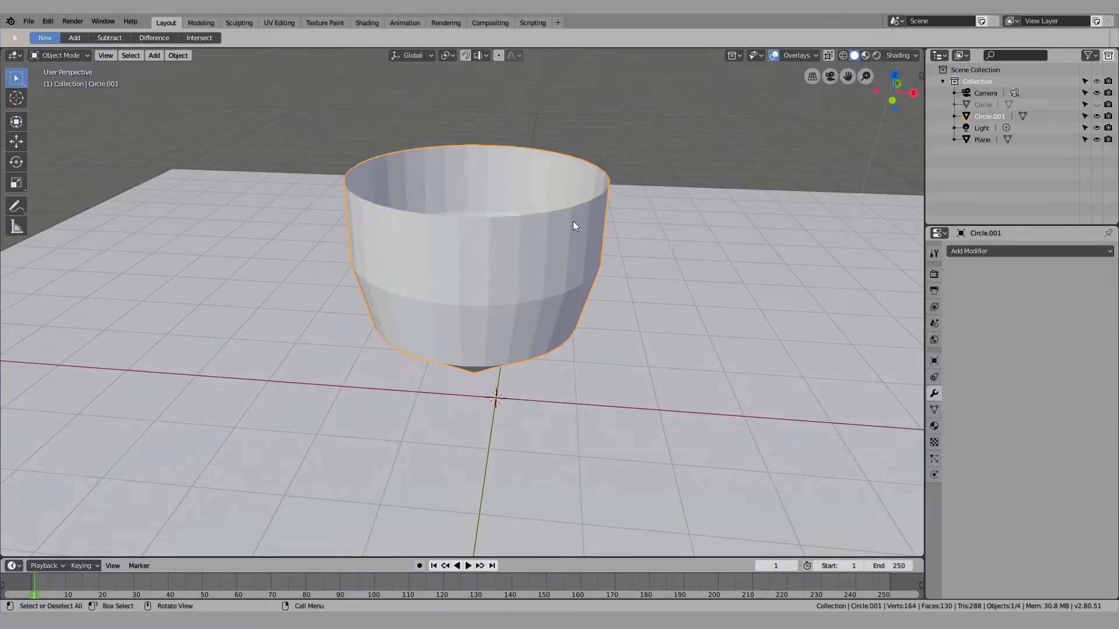
click(1095, 106)
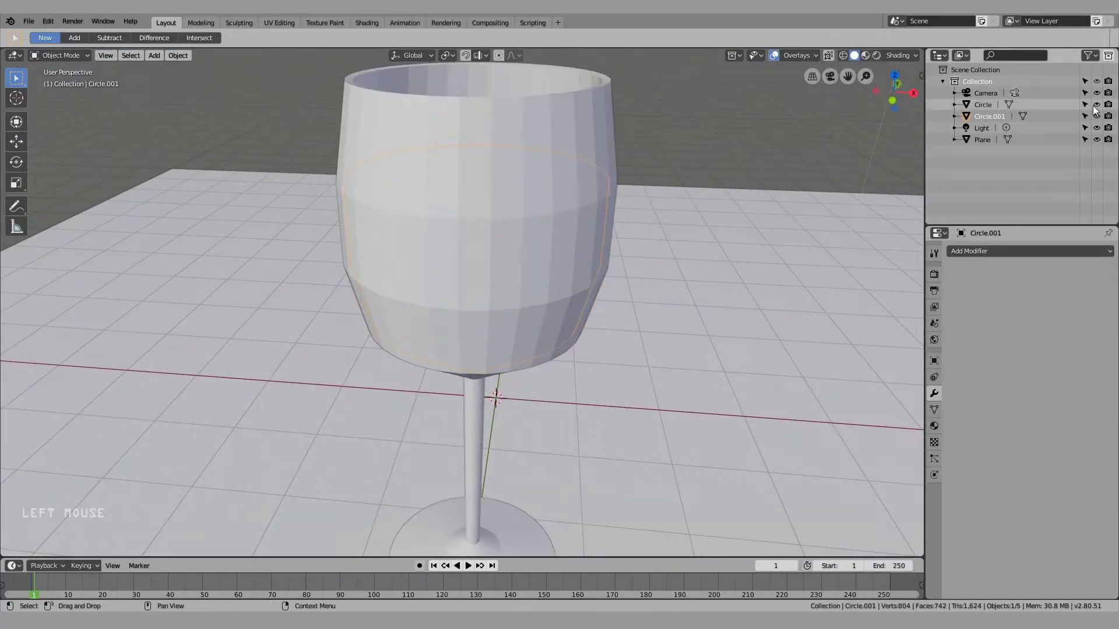
click(1095, 105)
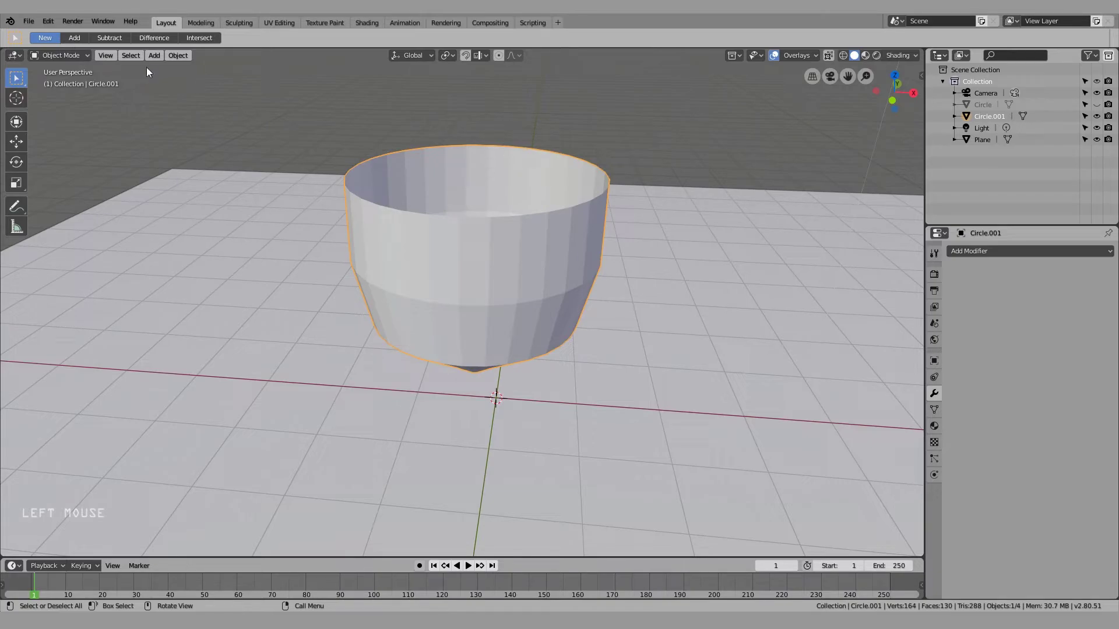
middle_drag(161, 64, 396, 156)
Fill the open top rim edge loop of Circle.001 with a new face
key(Tab)
key(Tab)
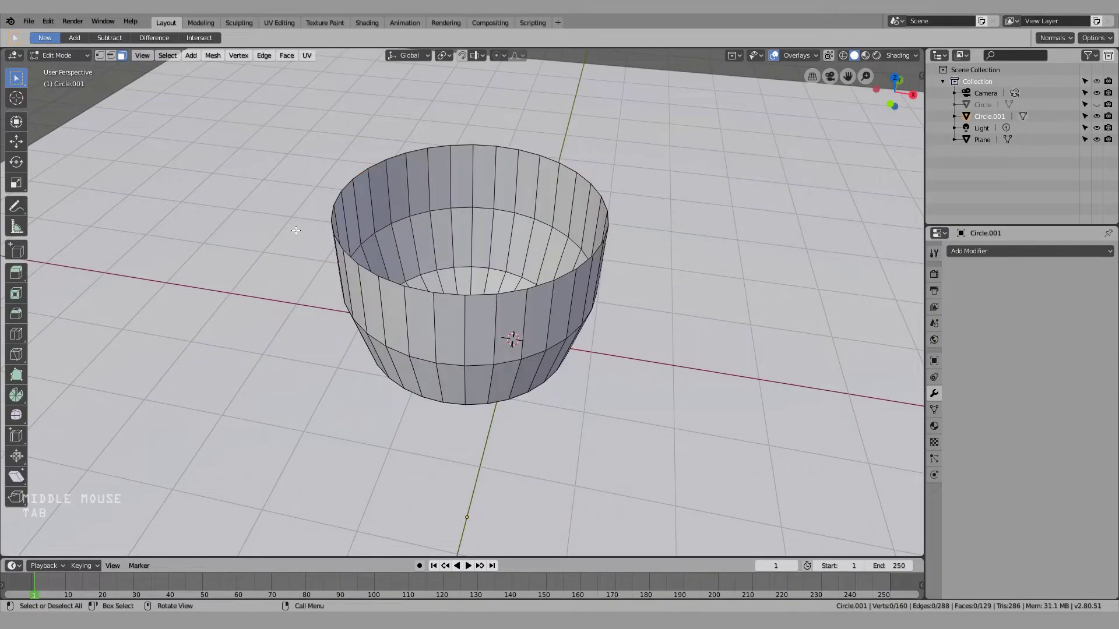
middle_drag(349, 252, 466, 226)
key(Tab)
click(111, 56)
alt+shift+click(441, 146)
key(f)
key(Tab)
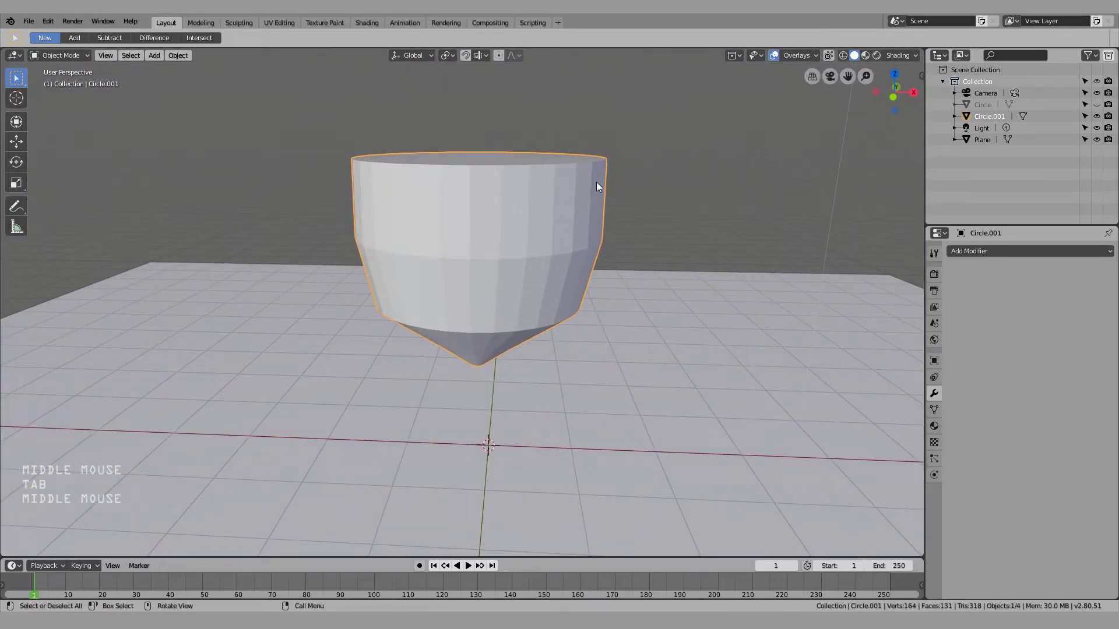
Unhide the glass and select the liquid, Circle.001, inside the bowl
key(alt+h)
middle_drag(600, 184, 488, 204)
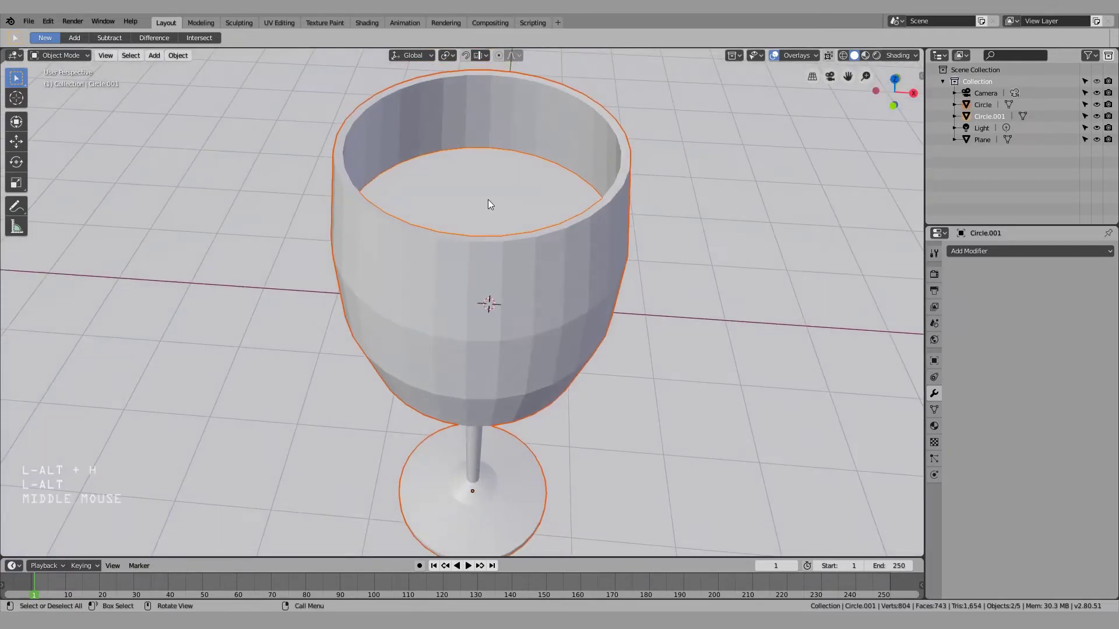
click(489, 201)
scroll(758, 245, down, 3)
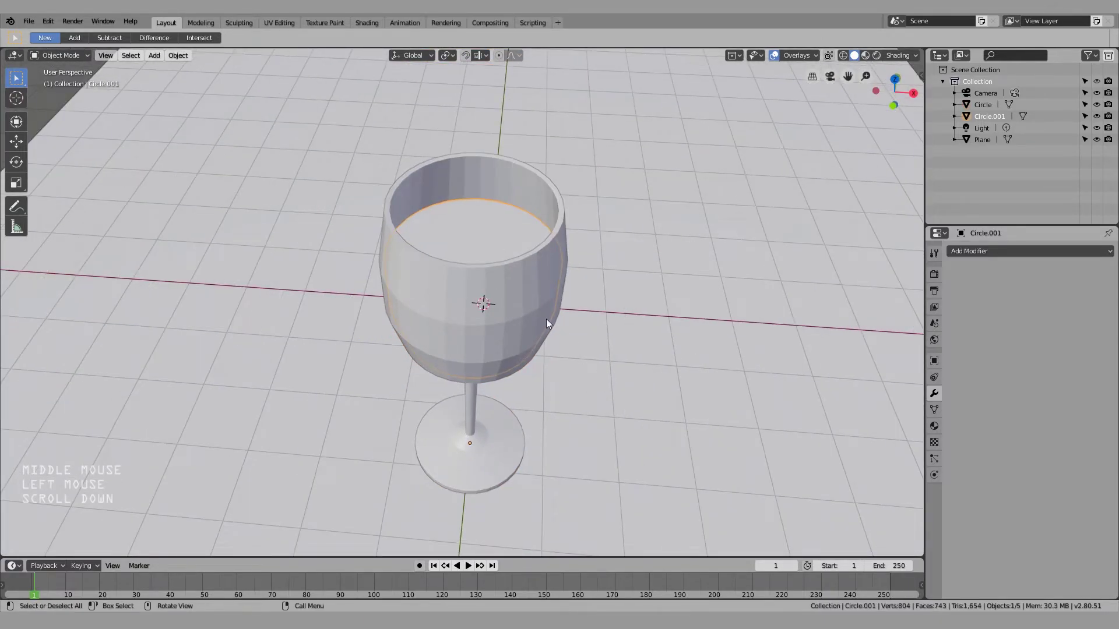
middle_drag(465, 230, 638, 362)
scroll(560, 257, up, 4)
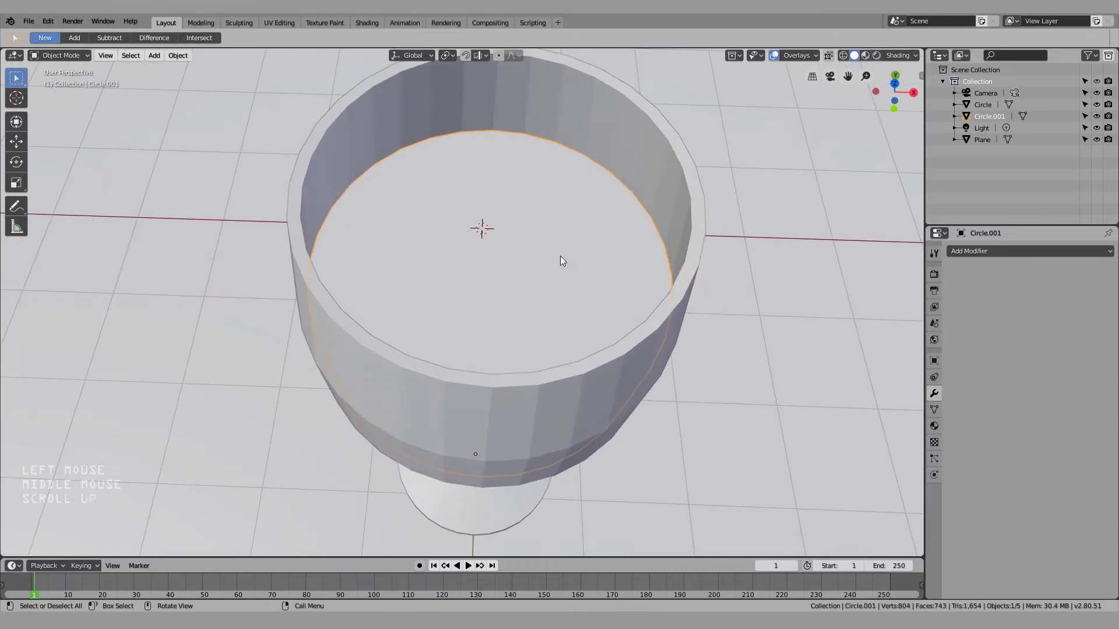
middle_drag(561, 257, 815, 295)
Make the liquid's material a single-user copy, Material.003, tinted light pink
click(934, 426)
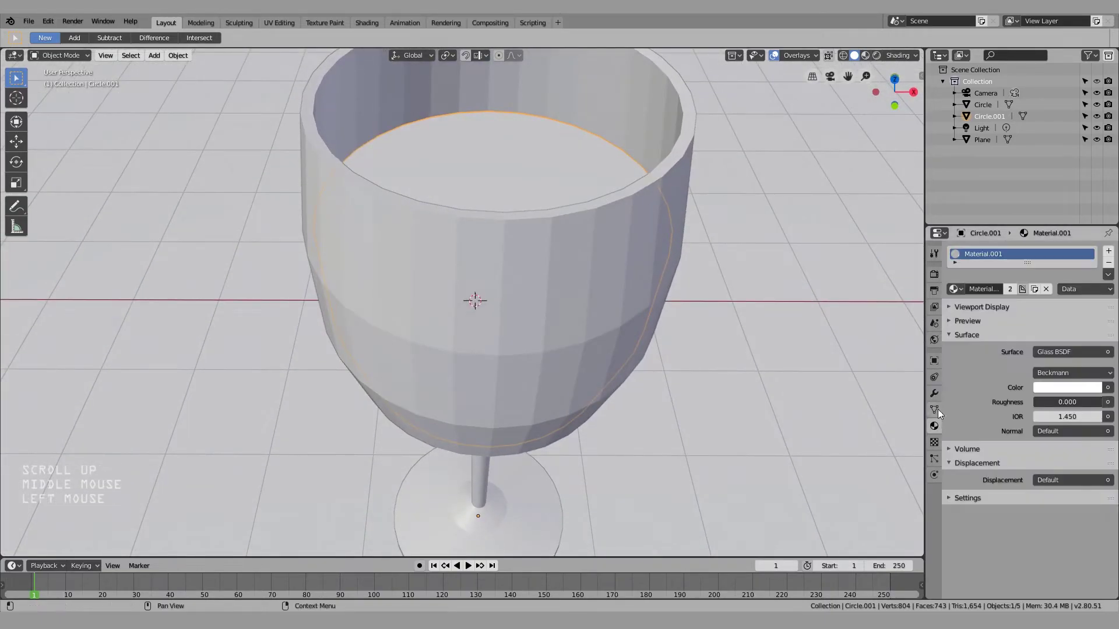
click(1009, 289)
click(1040, 387)
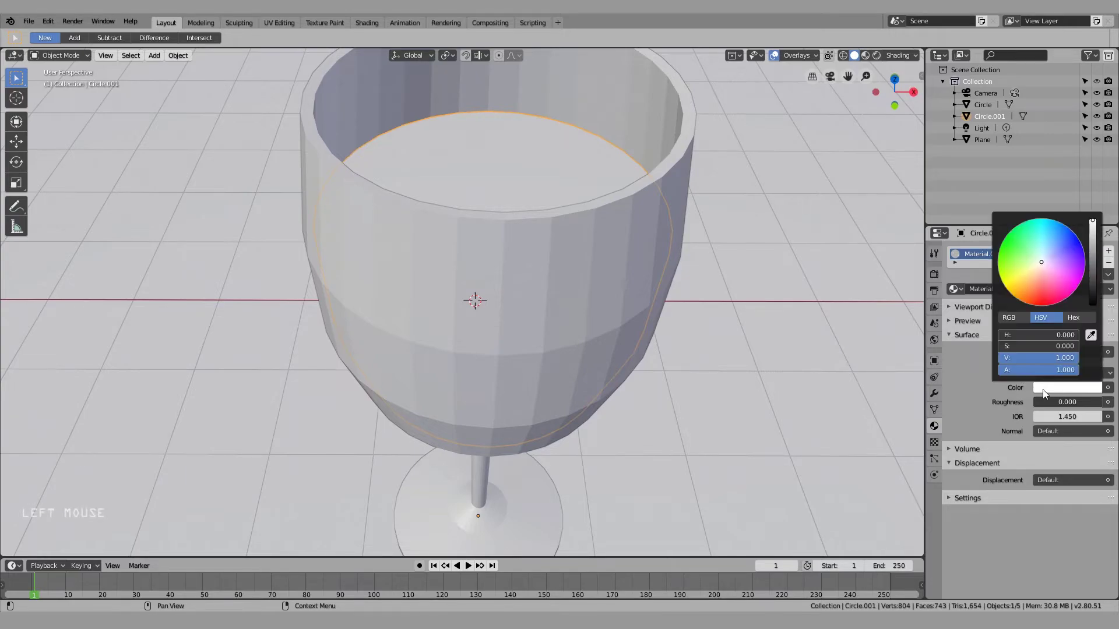
click(1050, 263)
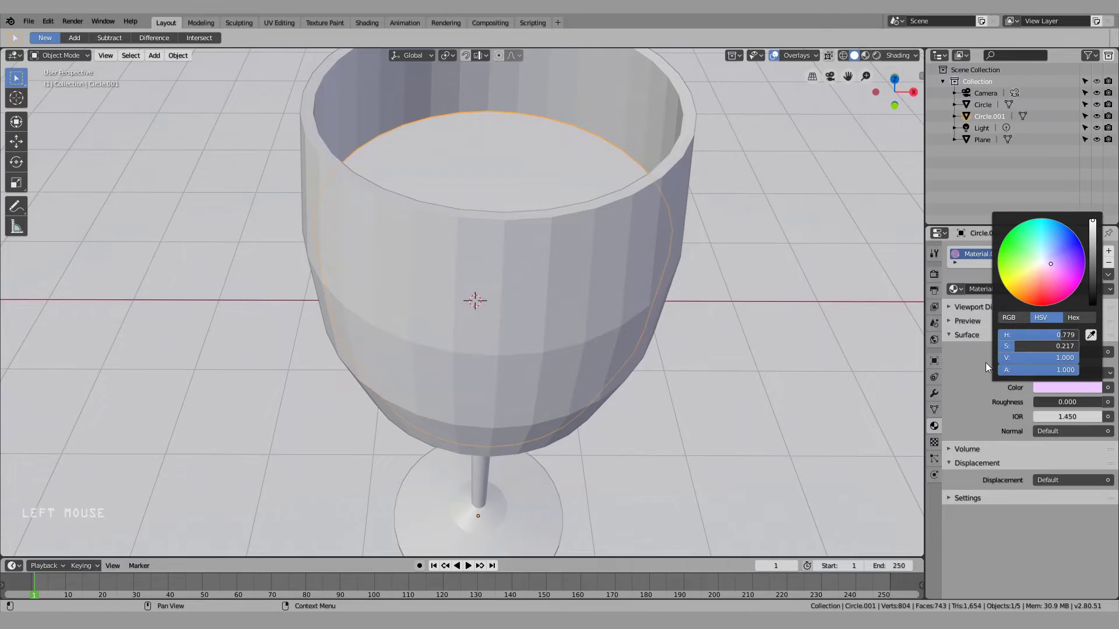
middle_drag(874, 356, 708, 341)
View the scene through the camera with rendered shading
key(KP_0)
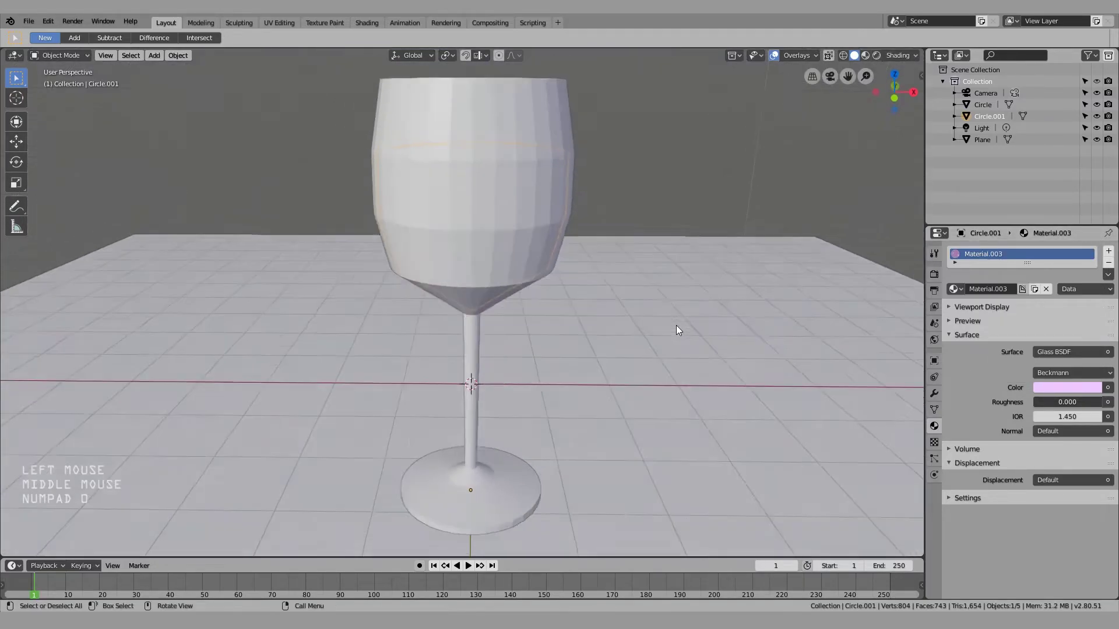
key(shift+z)
scroll(570, 274, up, 2)
Add a level-2 Subdivision Surface modifier to the wine glass with Ctrl+2
key(Tab)
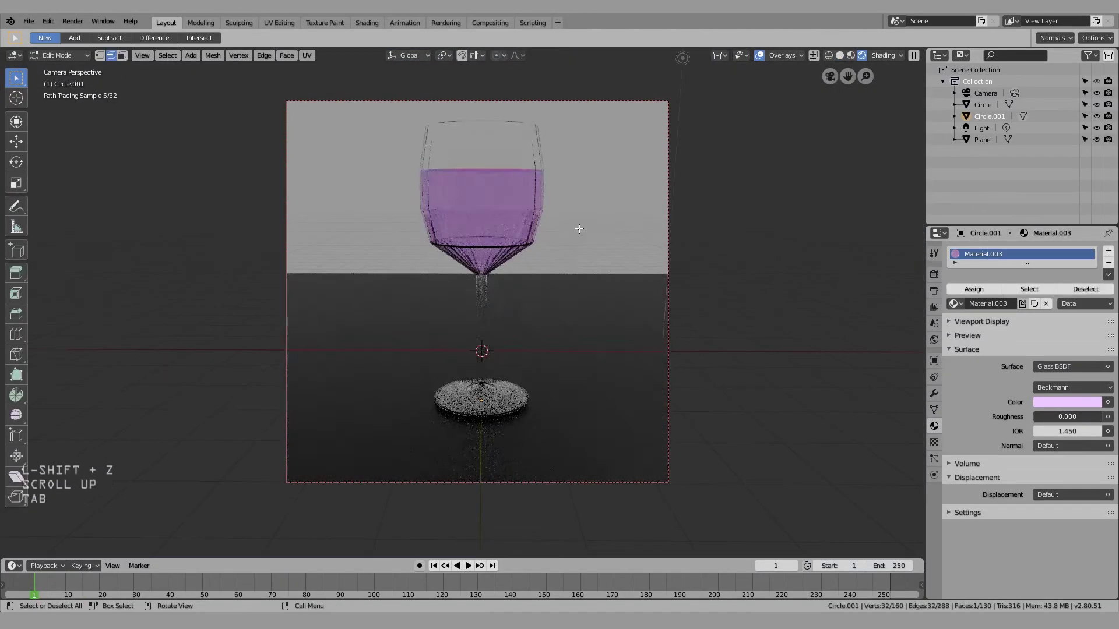
click(579, 228)
key(Tab)
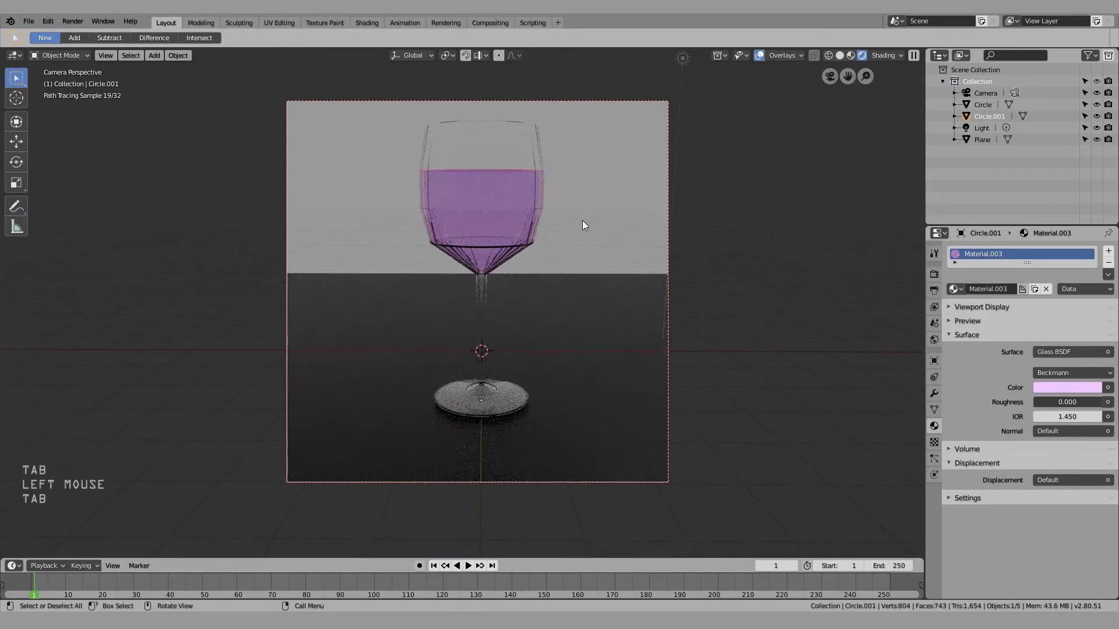
scroll(582, 222, up, 2)
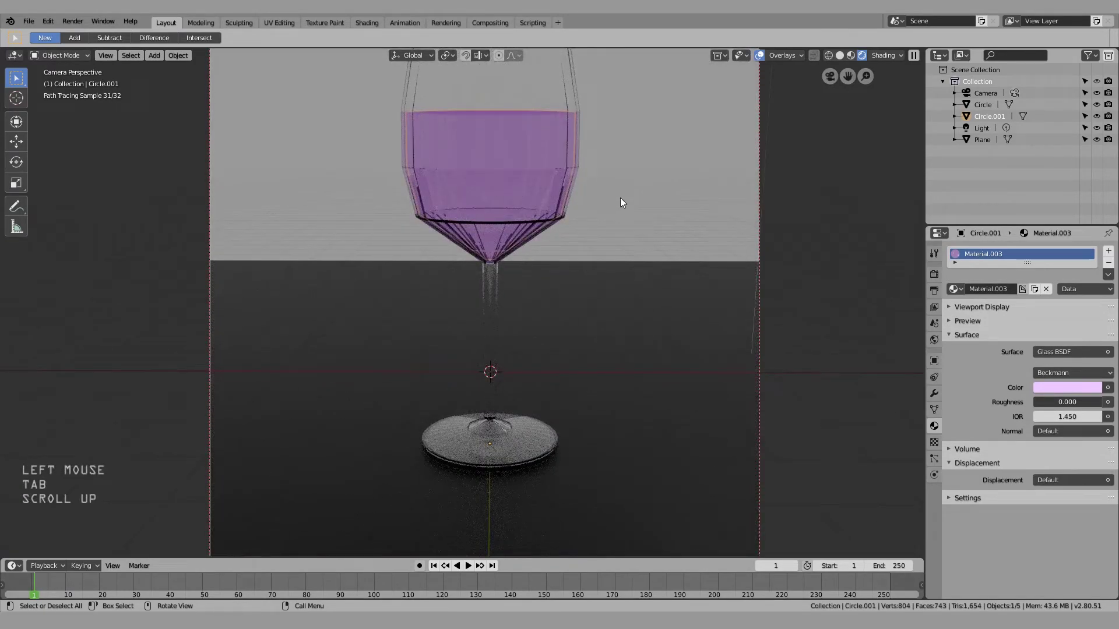
shift+click(532, 99)
key(ctrl+2)
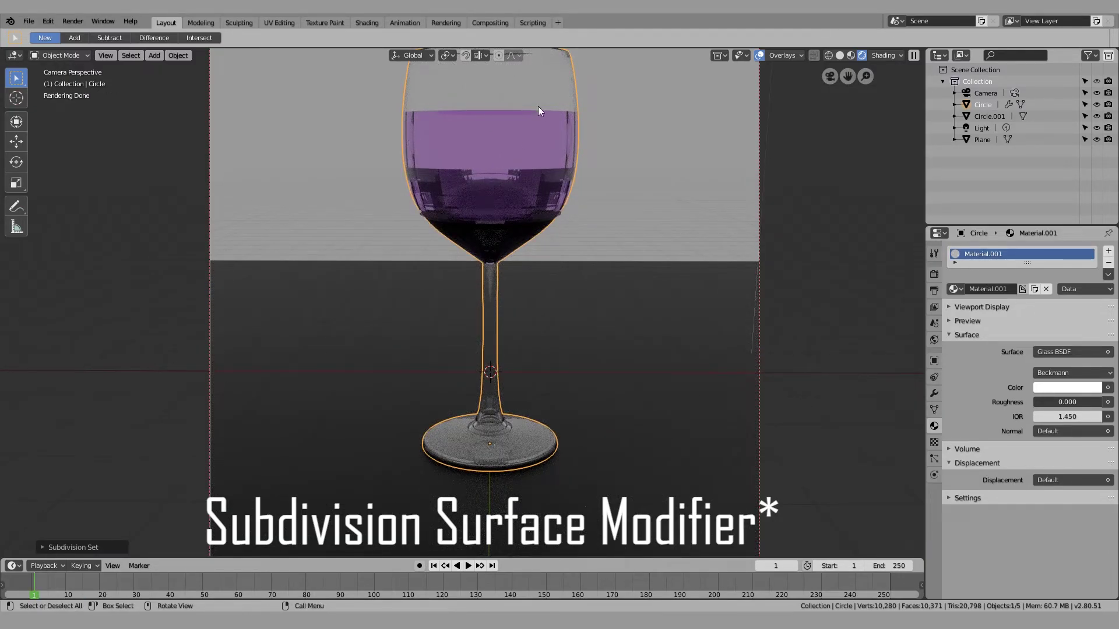
Give the liquid a level-2 subdivision and switch back to solid shading
middle_drag(456, 149, 495, 193)
click(453, 211)
key(ctrl+2)
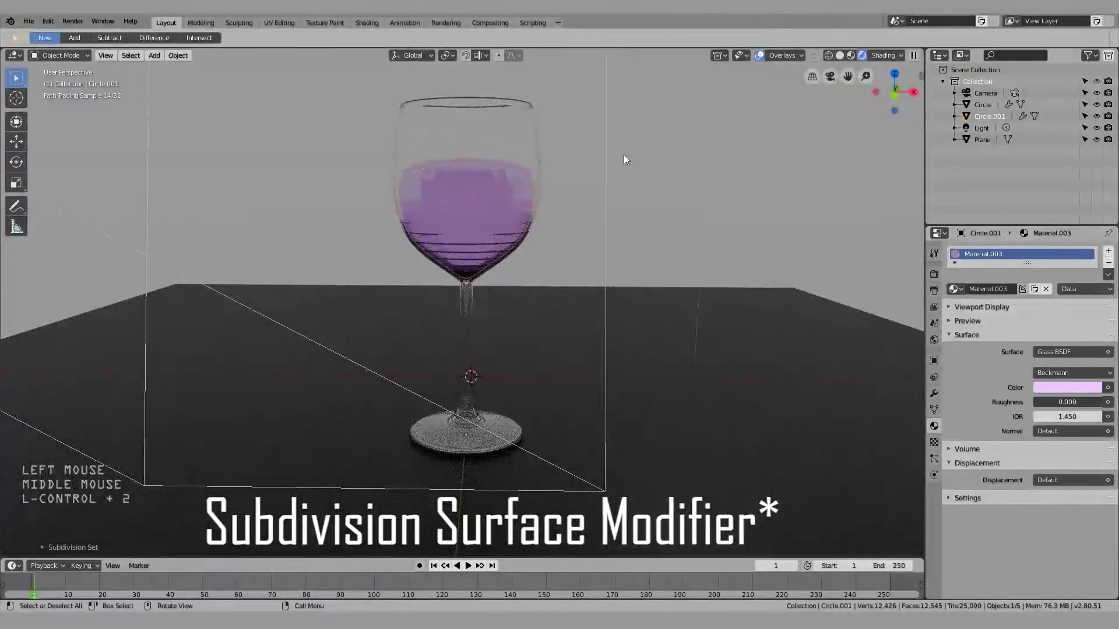
click(624, 159)
scroll(486, 157, up, 3)
key(shift+z)
mouse_move(526, 112)
middle_down()
mouse_move(516, 169)
mouse_move(463, 197)
mouse_move(521, 228)
mouse_move(510, 112)
mouse_move(513, 180)
middle_up()
Inspect the liquid's top surface up close in edit mode
click(464, 197)
key(Tab)
scroll(532, 130, up, 4)
middle_drag(532, 130, 539, 152)
scroll(537, 180, down, 3)
key(Tab)
scroll(538, 151, down, 3)
Hide the glass and crease the liquid's top rim edge loop
click(548, 135)
key(h)
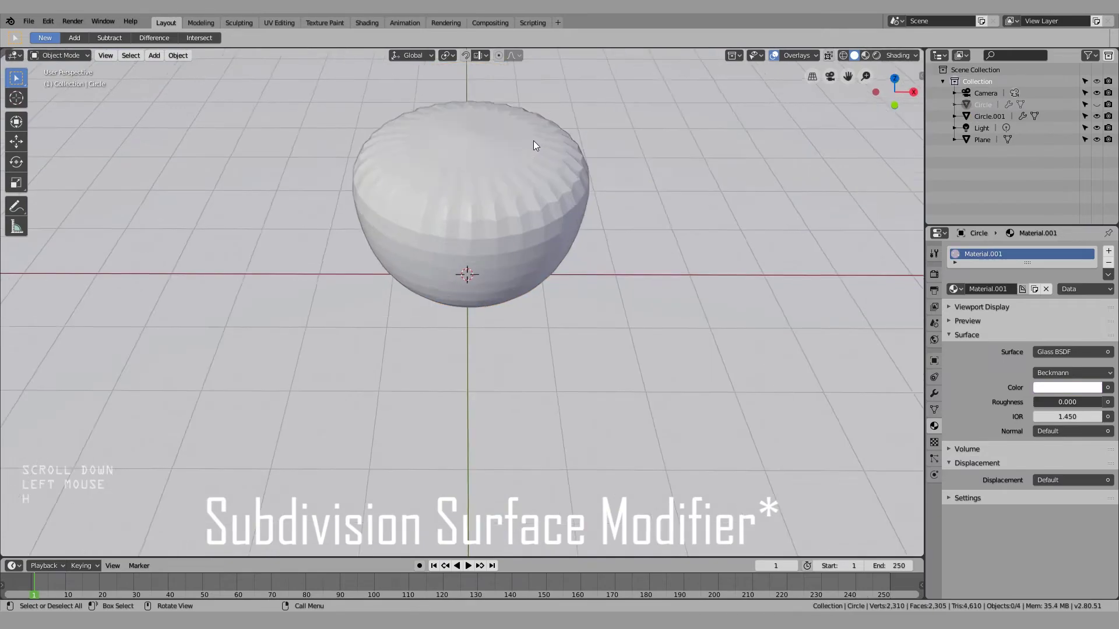
click(533, 141)
key(Tab)
alt+shift+click(475, 138)
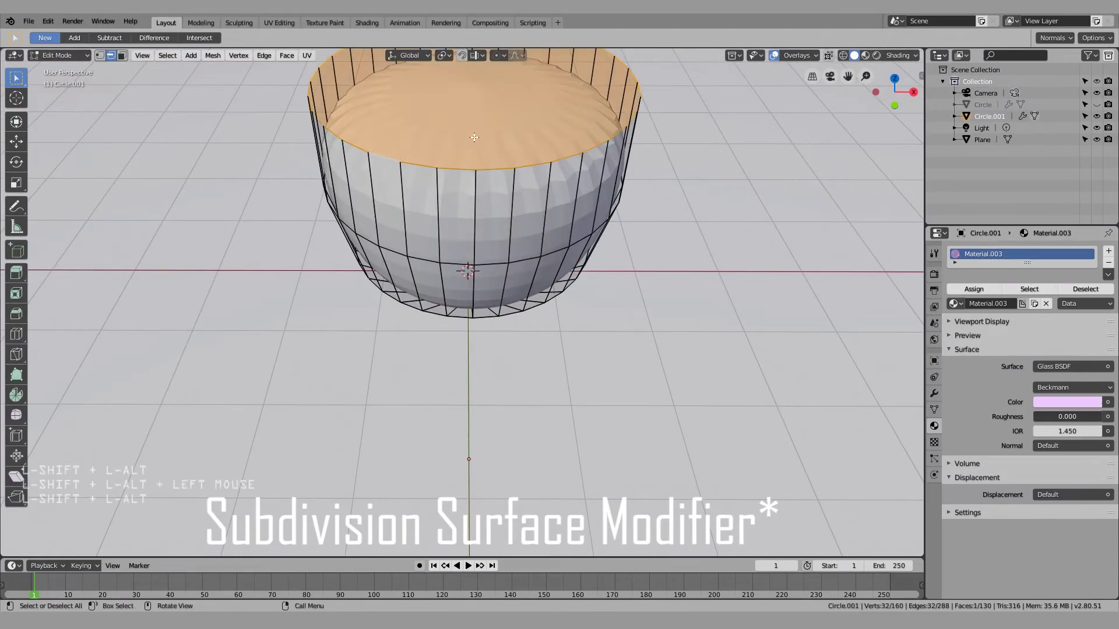
shift+middle_drag(474, 137, 479, 156)
key(shift+e)
click(33, 394)
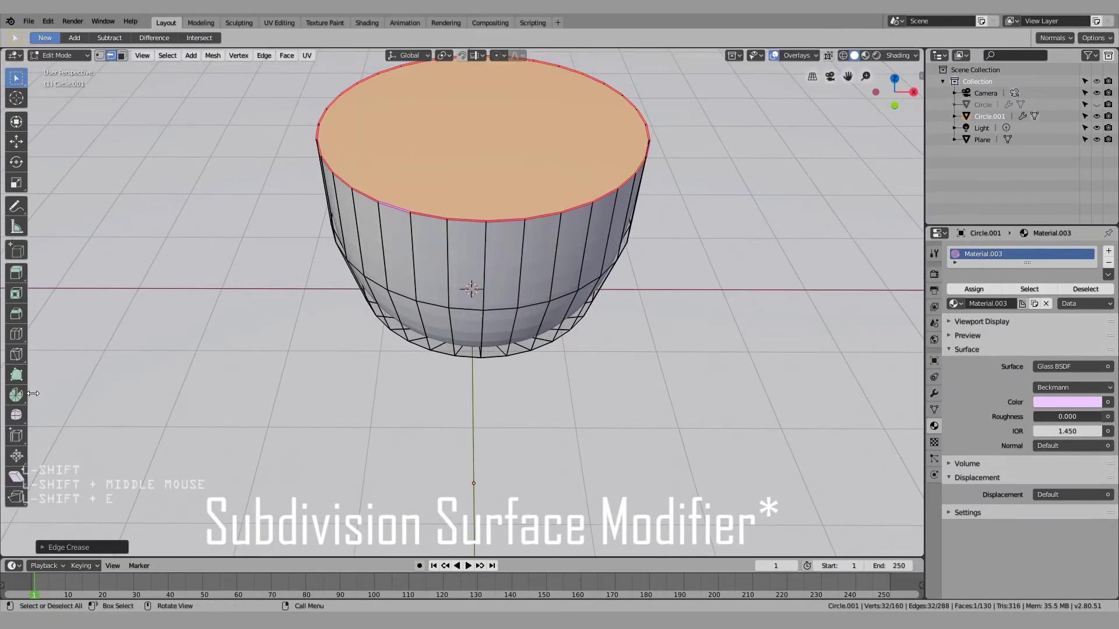
key(Tab)
Unhide the wine glass and show the rendered view through the camera
middle_drag(303, 302, 652, 186)
key(alt+h)
click(612, 199)
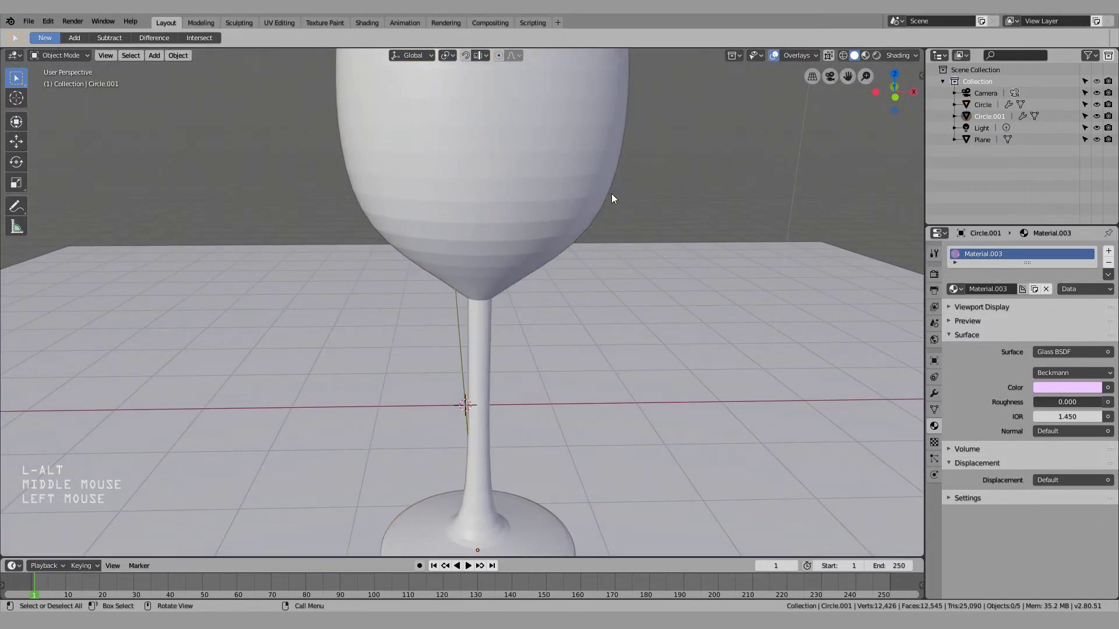
key(KP_0)
shift+middle_drag(618, 230, 627, 273)
key(shift+z)
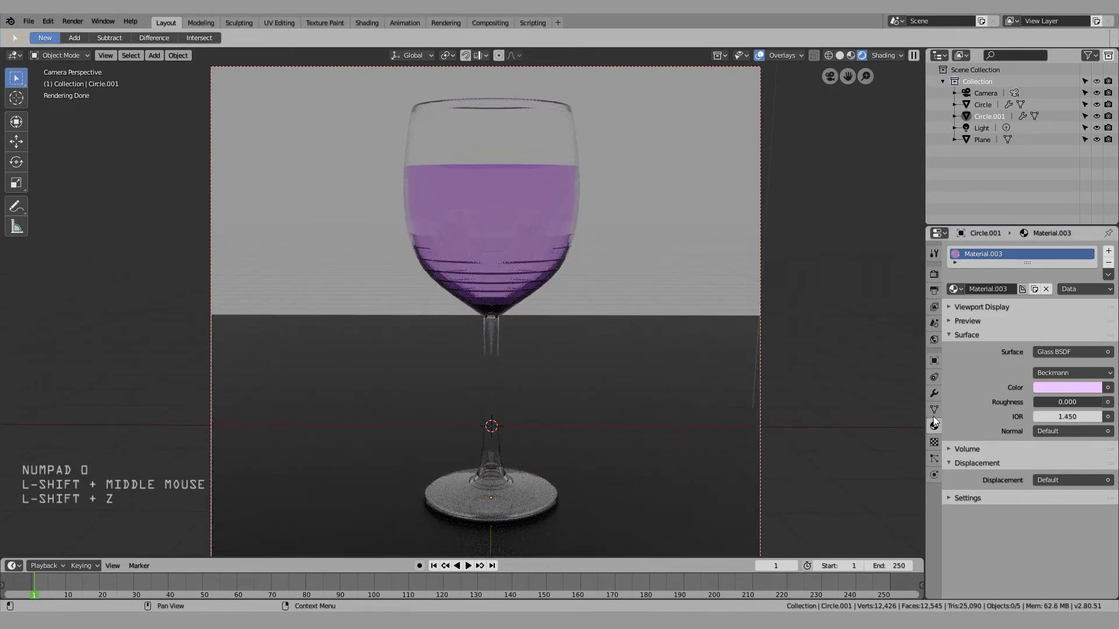
Set the Subdivision viewport level to 4 on both the wine glass and the liquid
click(934, 393)
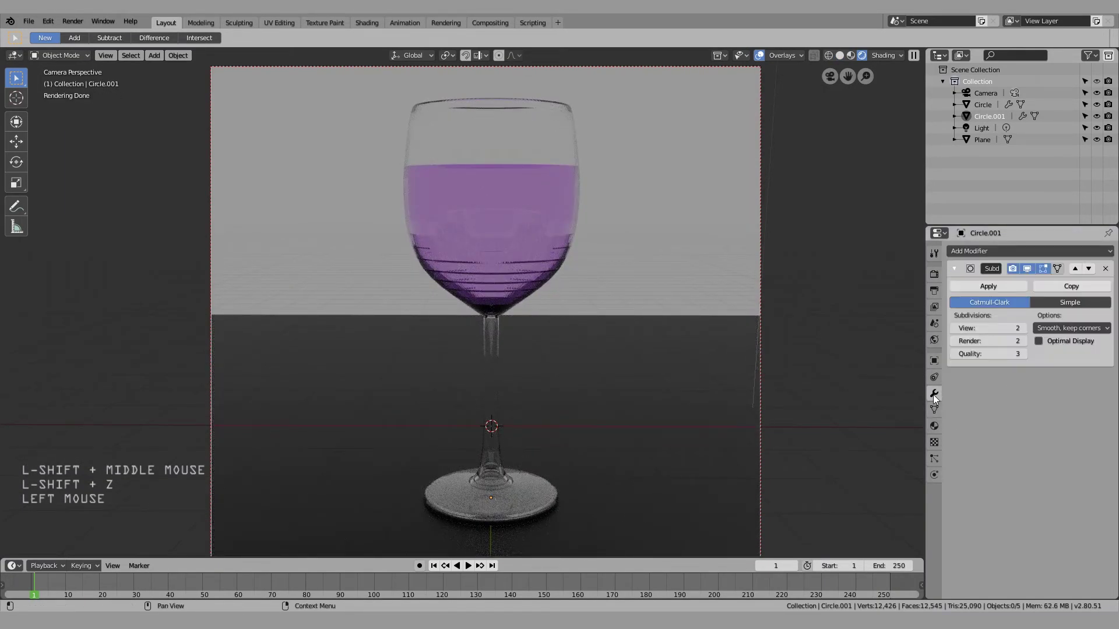
click(533, 150)
click(1023, 327)
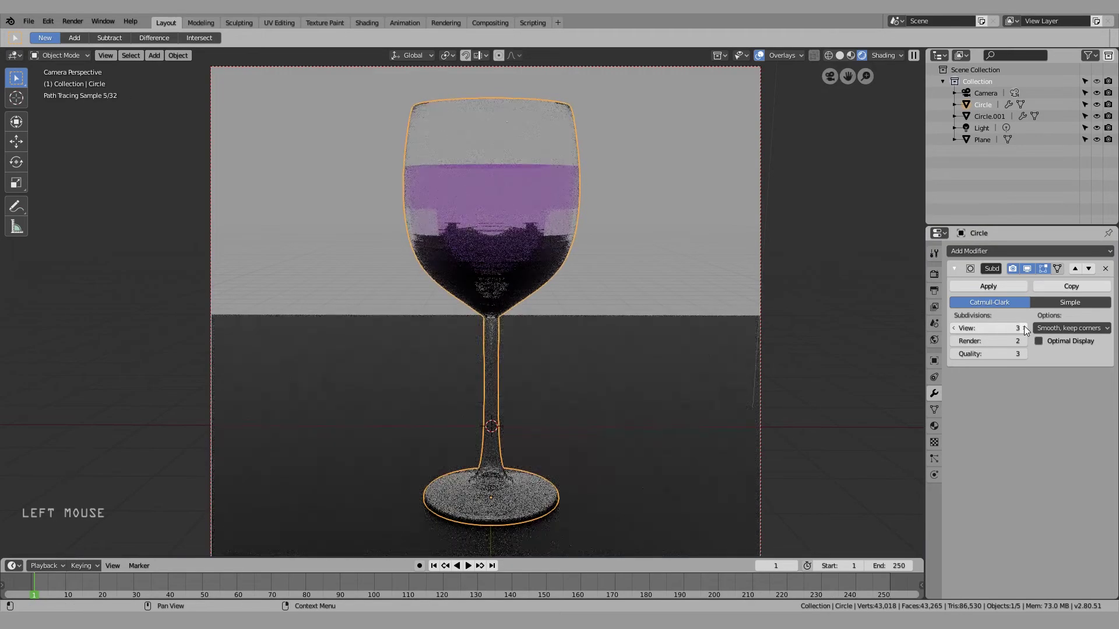
click(1023, 327)
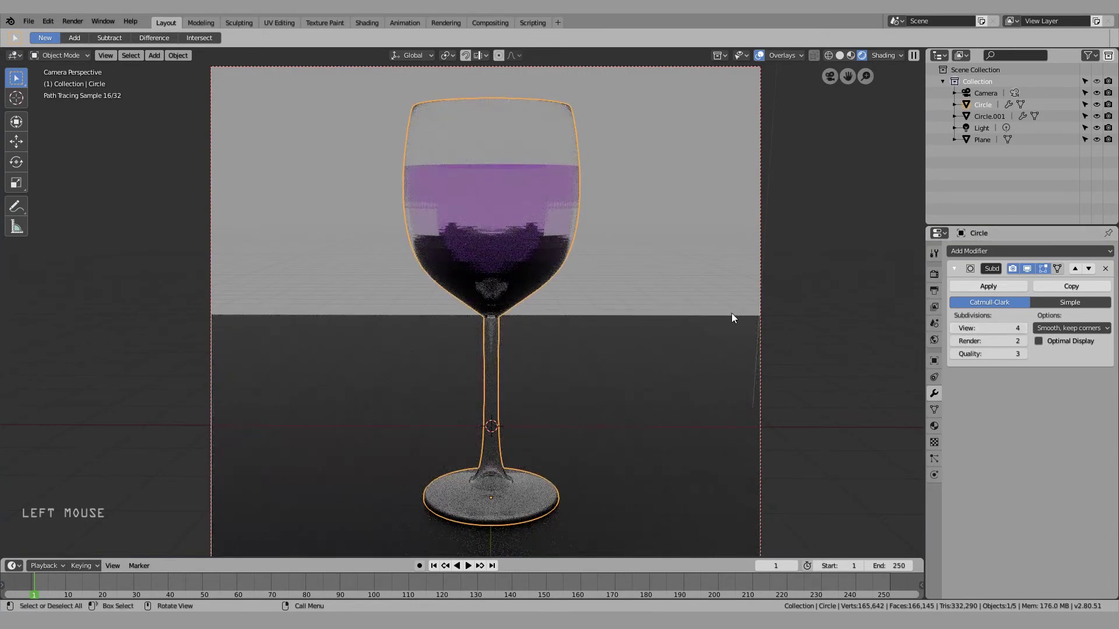
middle_drag(539, 171, 477, 212)
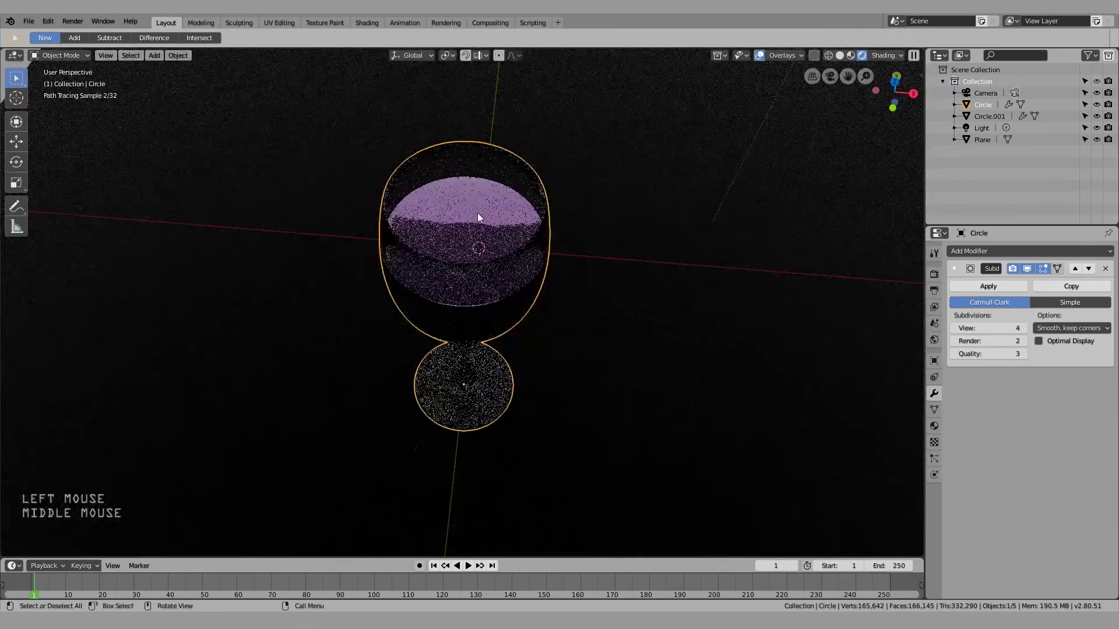
click(468, 233)
click(1023, 328)
click(1023, 328)
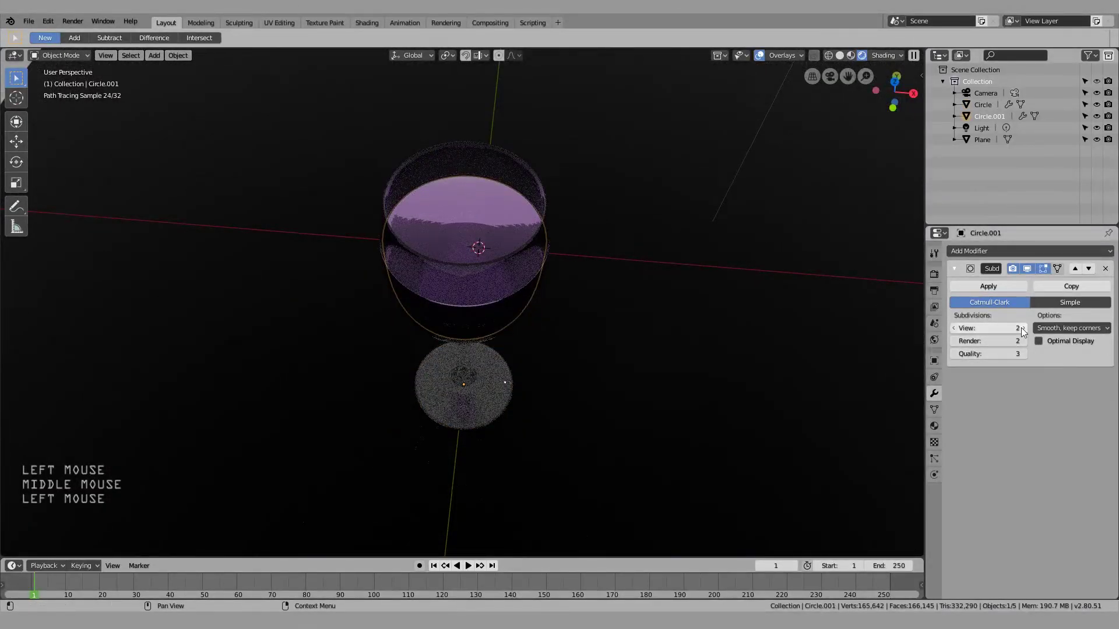
Return to the camera view, centre its frame, and select the wine glass
middle_drag(623, 372, 625, 294)
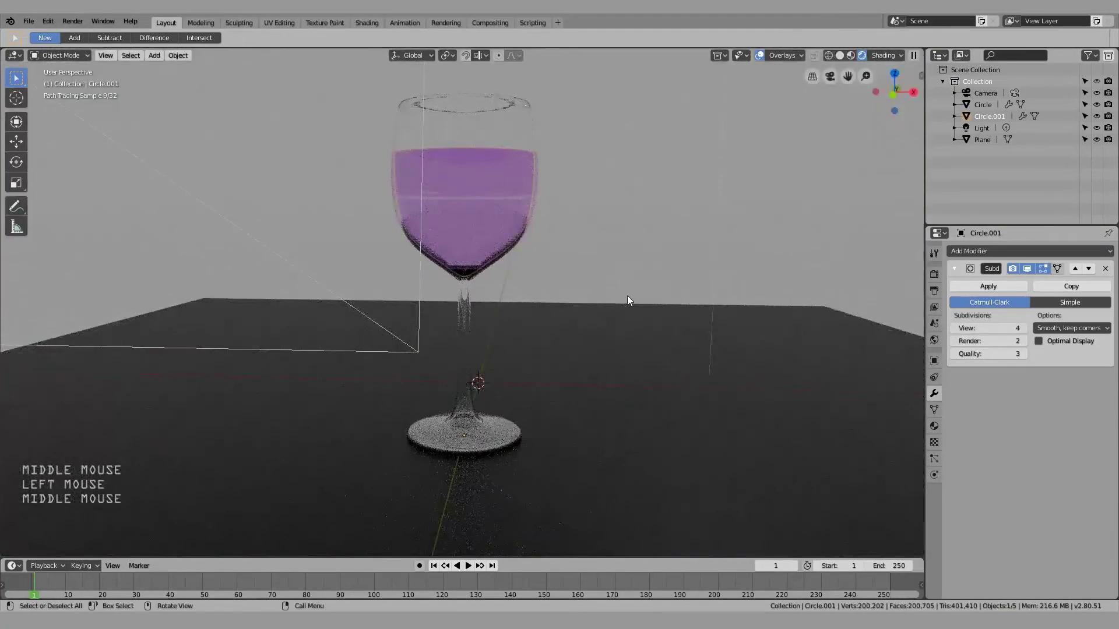
key(KP_1)
click(628, 299)
scroll(636, 292, down, 3)
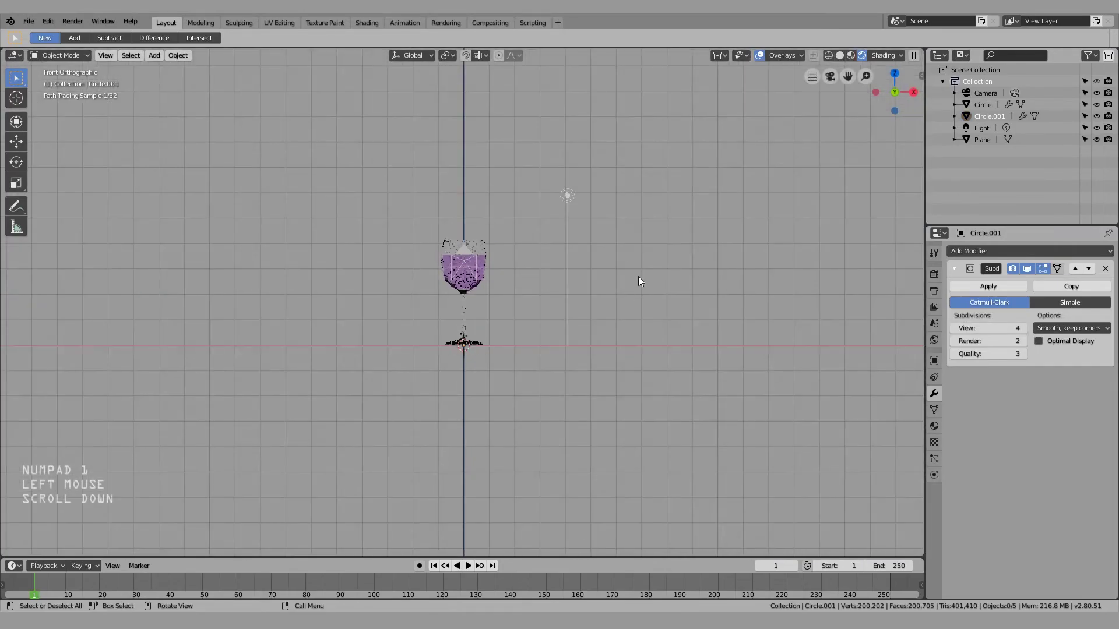
middle_drag(638, 277, 499, 284)
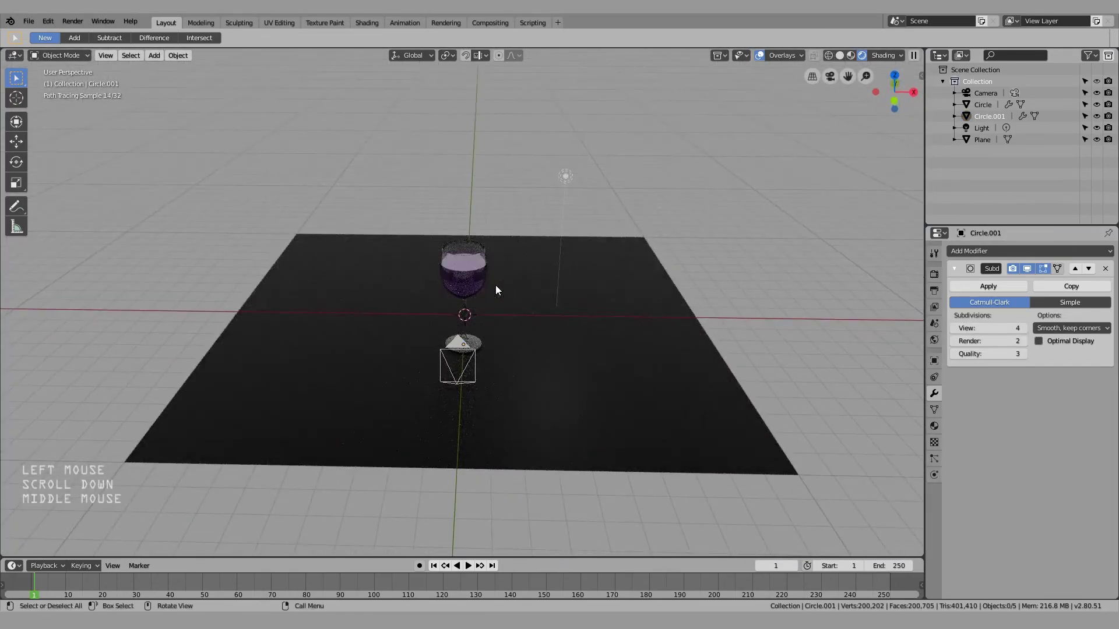
key(KP_0)
click(662, 233)
scroll(662, 233, down, 2)
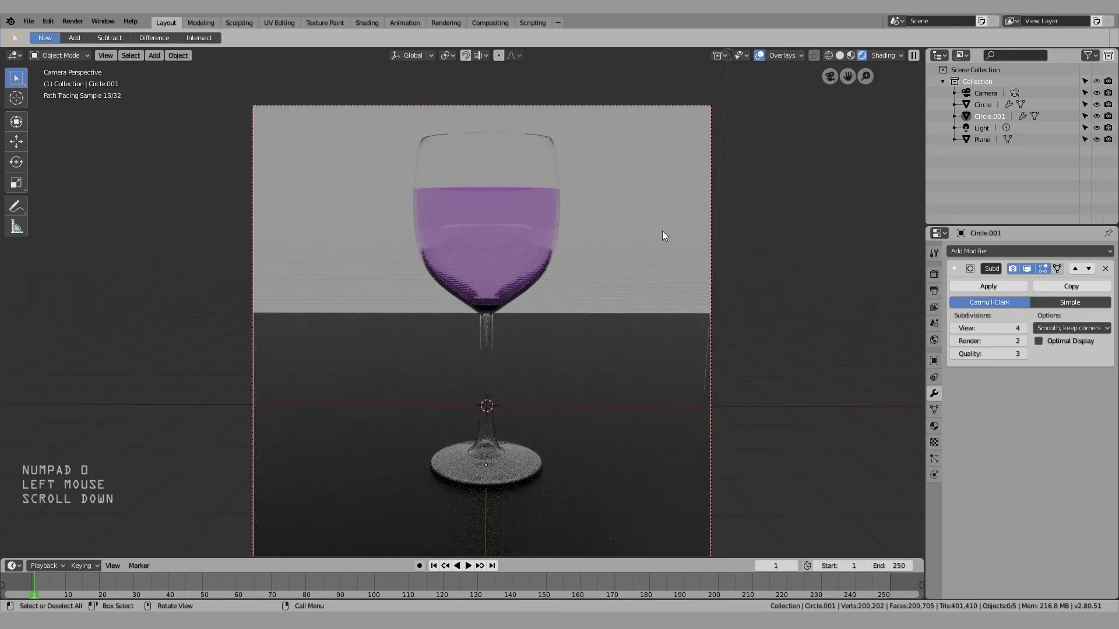
scroll(662, 234, down, 2)
shift+middle_drag(569, 299, 599, 277)
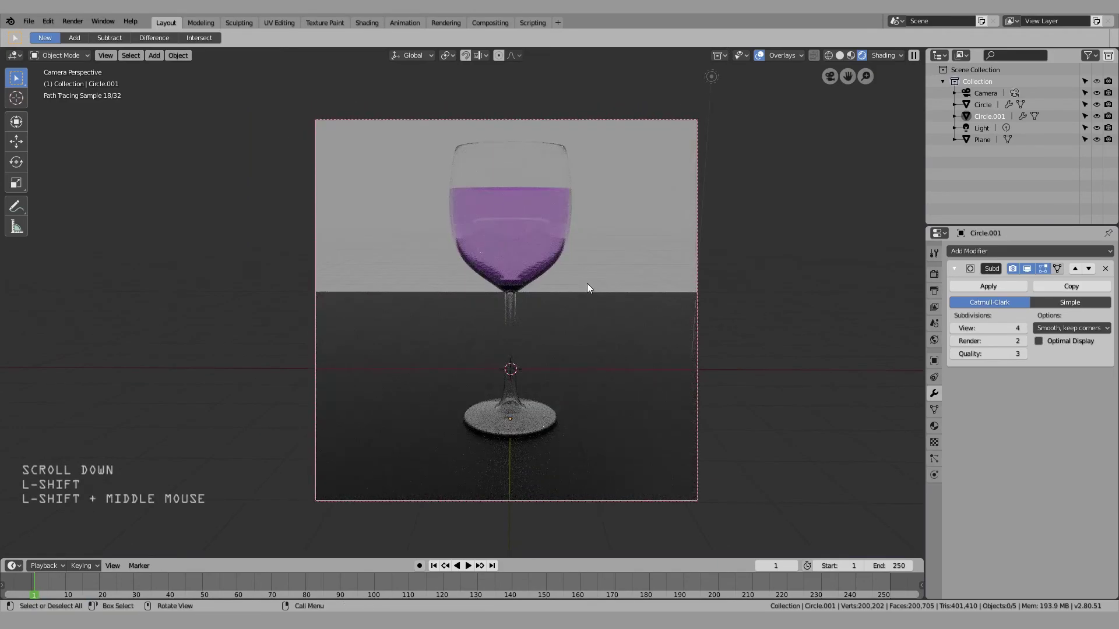
click(556, 174)
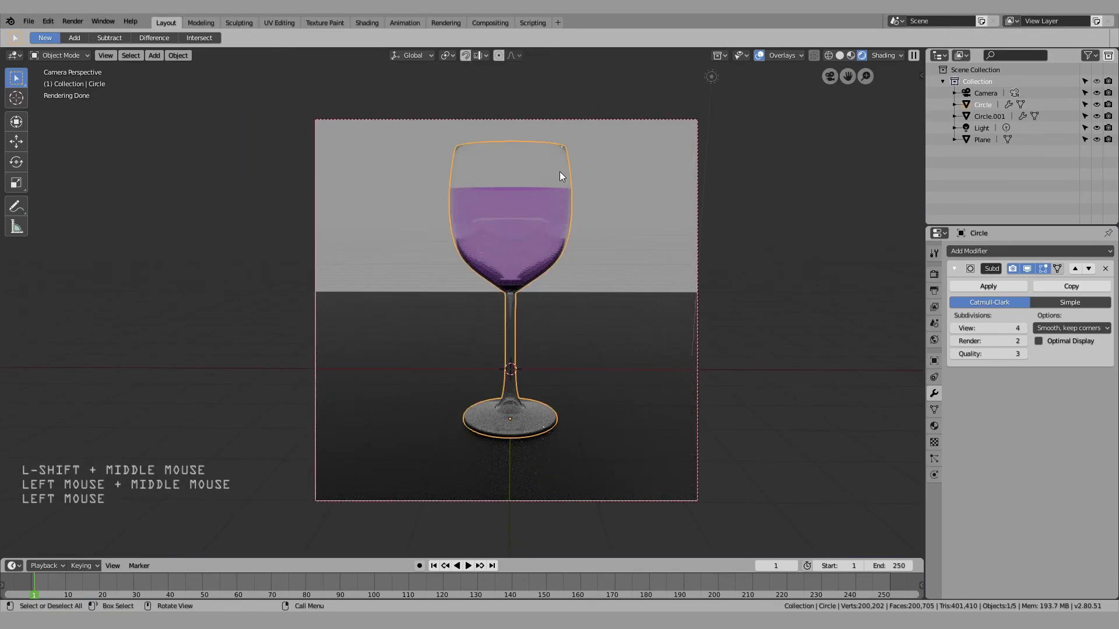